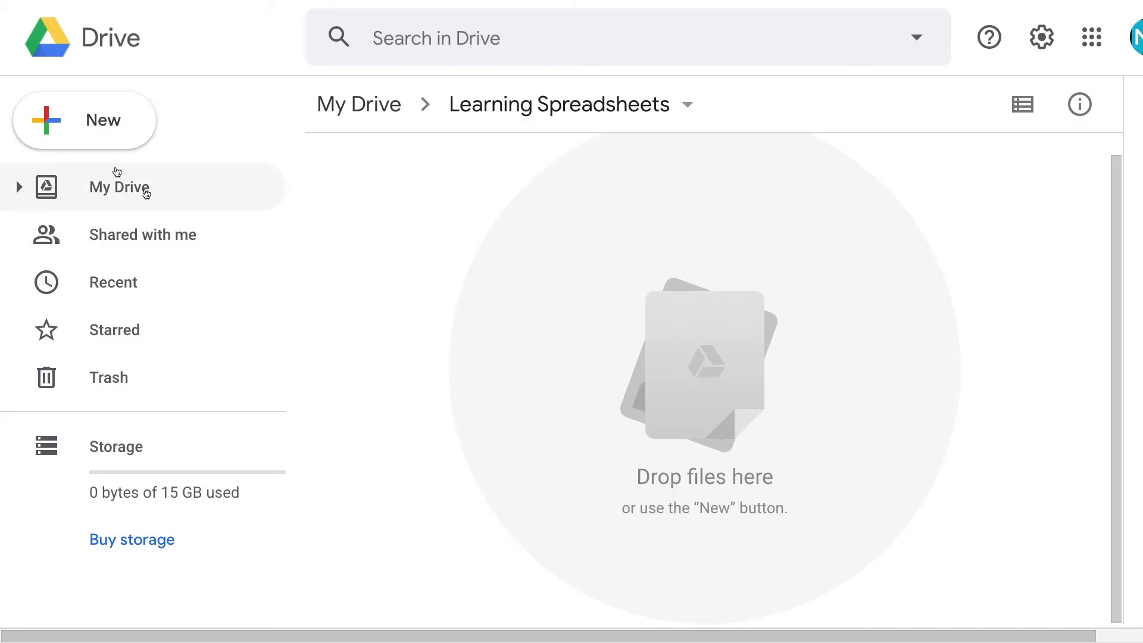
# From the Learning Spreadsheets folder in Drive, create a new blank Google Sheets spreadsheet.
pyautogui.click(94, 141)
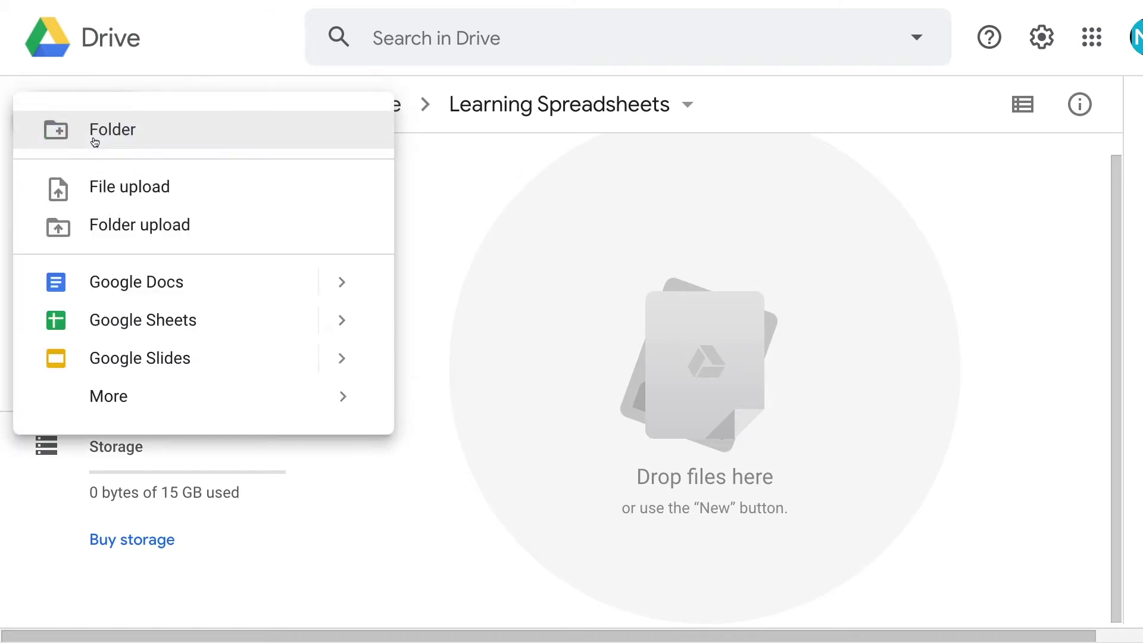
pyautogui.click(103, 331)
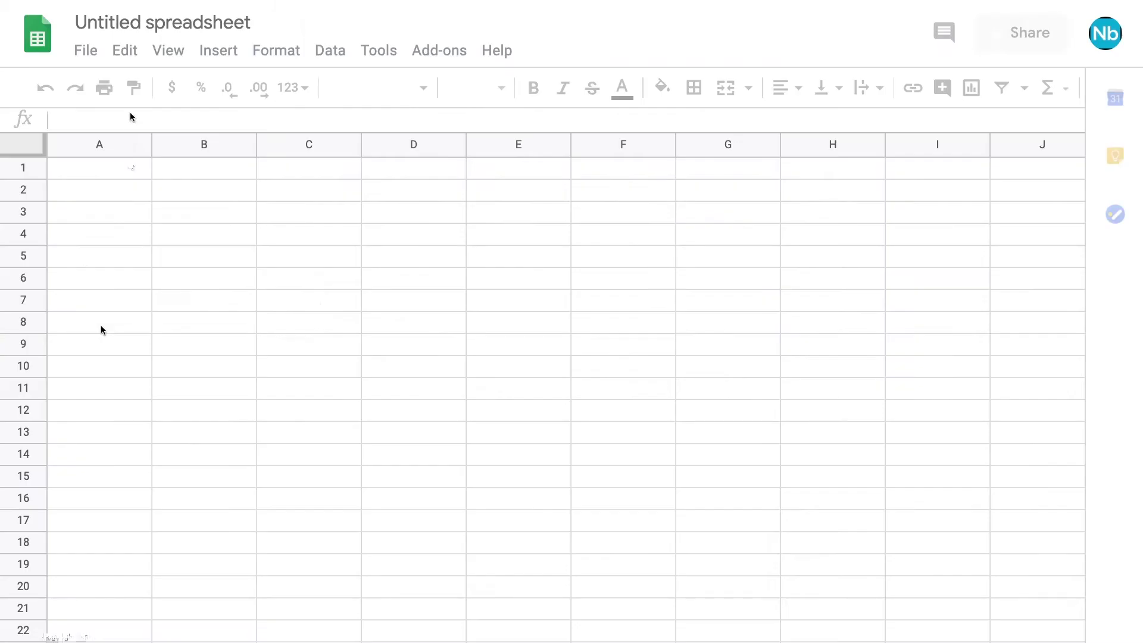
# Retitle the untitled spreadsheet 'Learning Spreadsheets'.
pyautogui.click(131, 24)
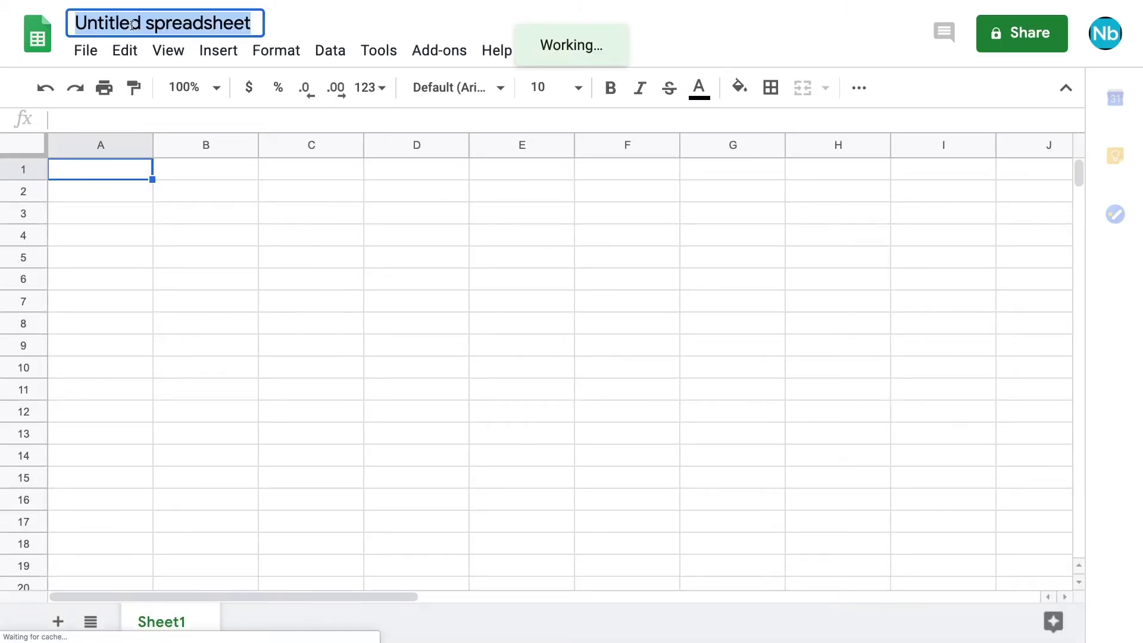
pyautogui.write('Learning')
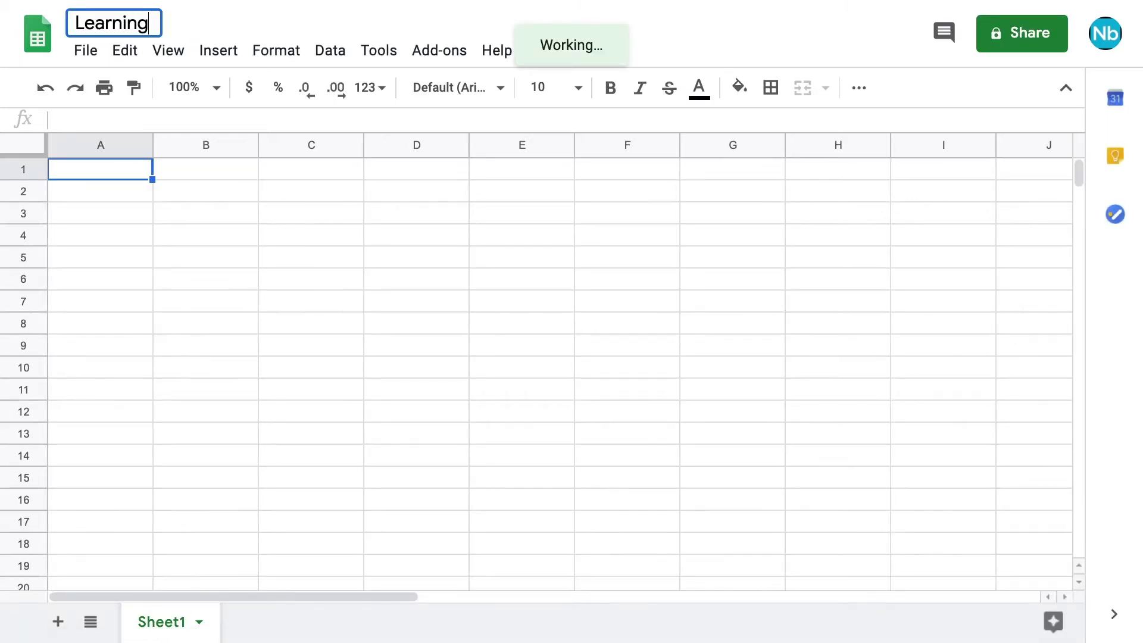
pyautogui.write(' Sprea')
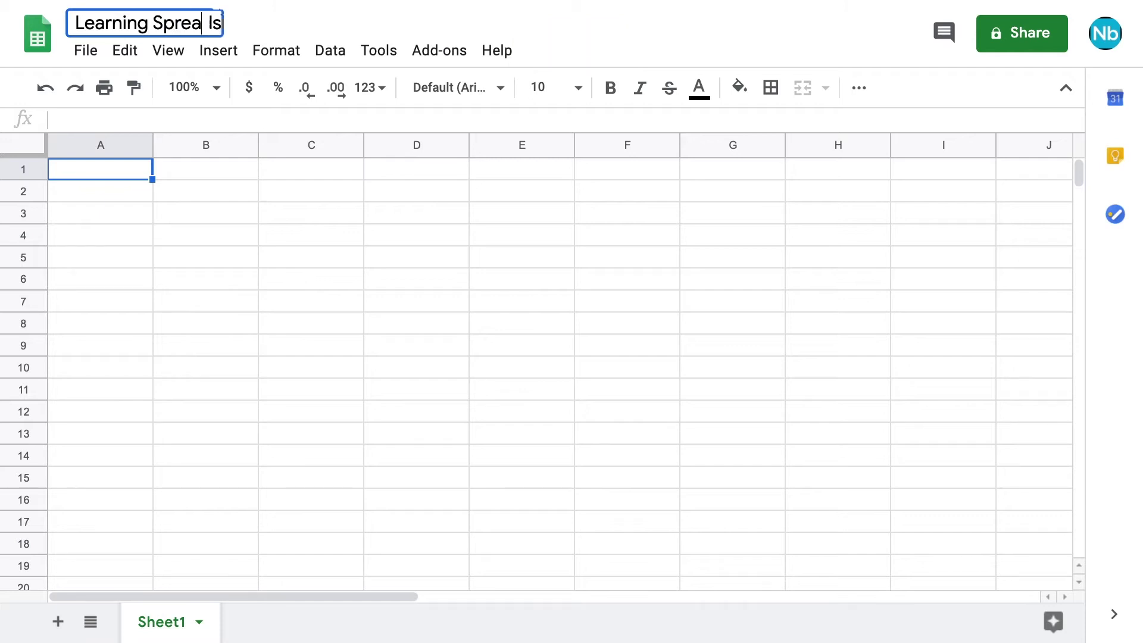
pyautogui.write('dsheets')
pyautogui.press('Return')
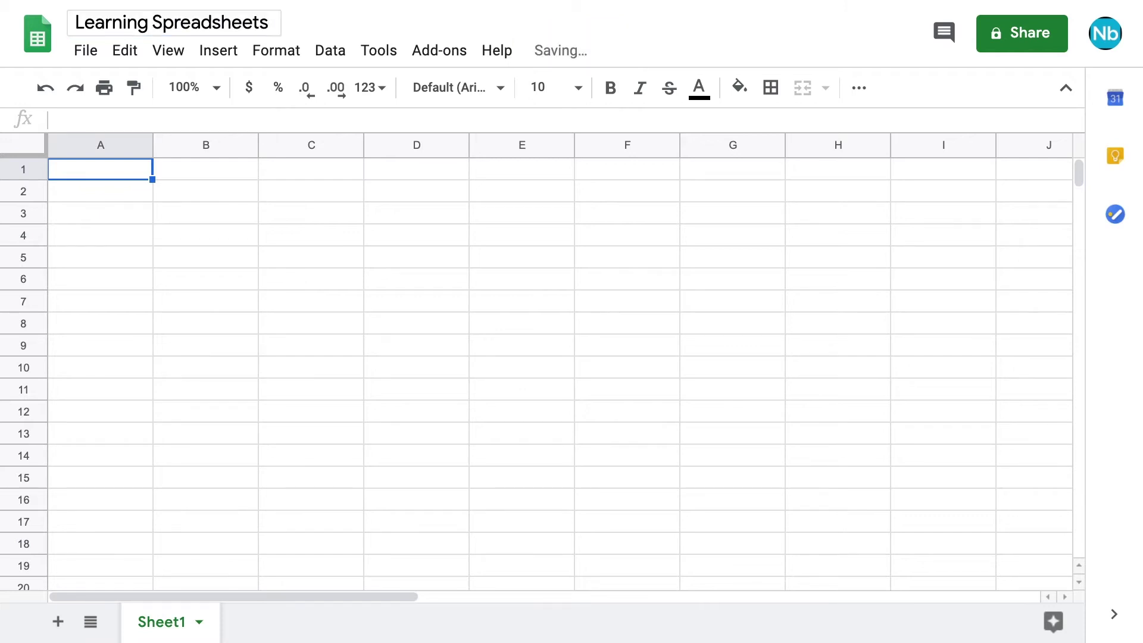
# Add a sheet named TheBasics, move it ahead of Sheet1, and select column A.
pyautogui.click(57, 622)
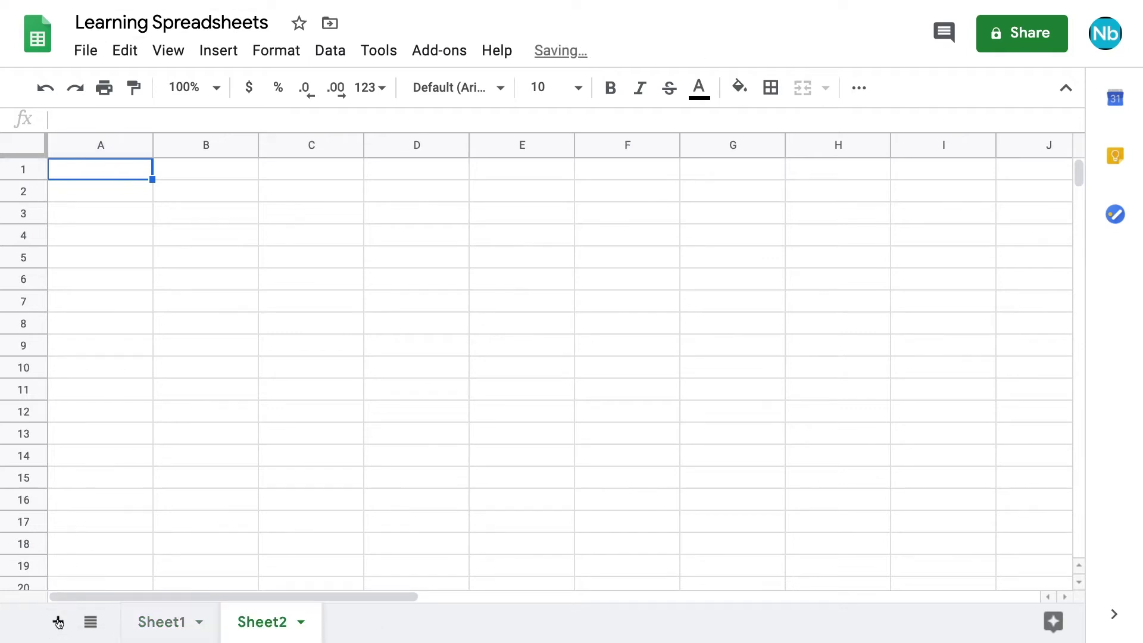
pyautogui.rightClick(259, 623)
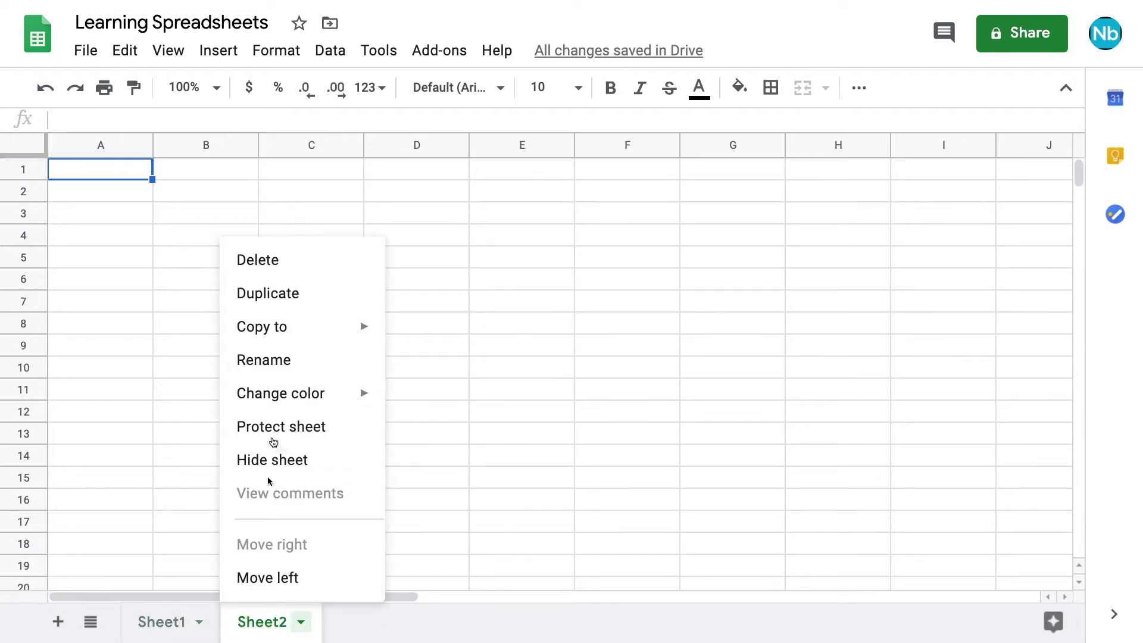
pyautogui.click(275, 371)
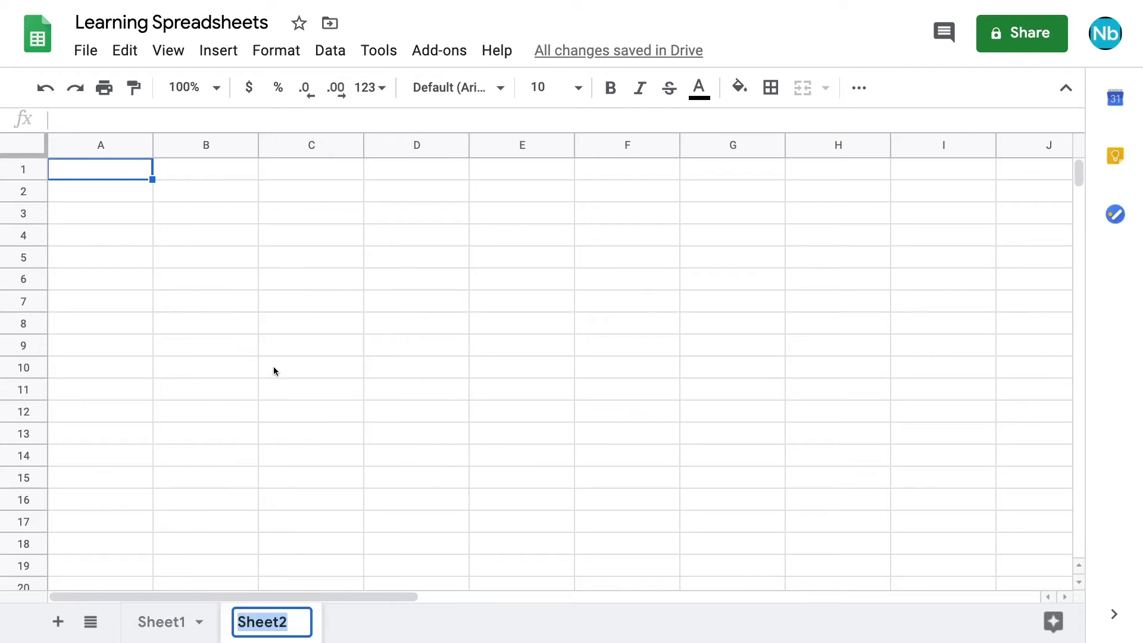
pyautogui.write('TheBasics')
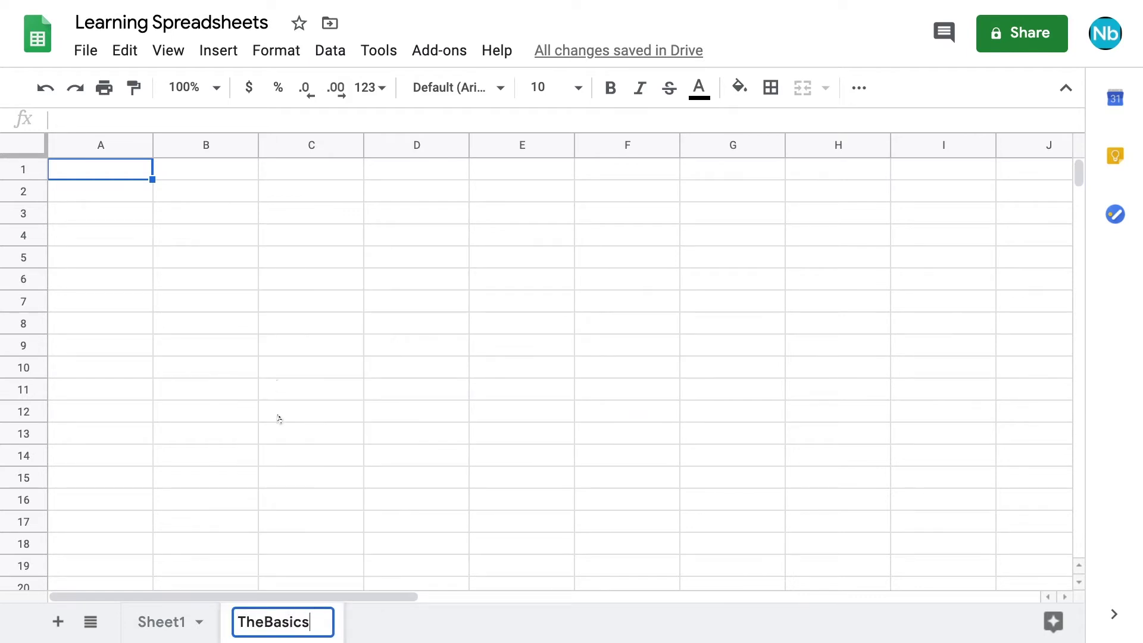
pyautogui.press('Return')
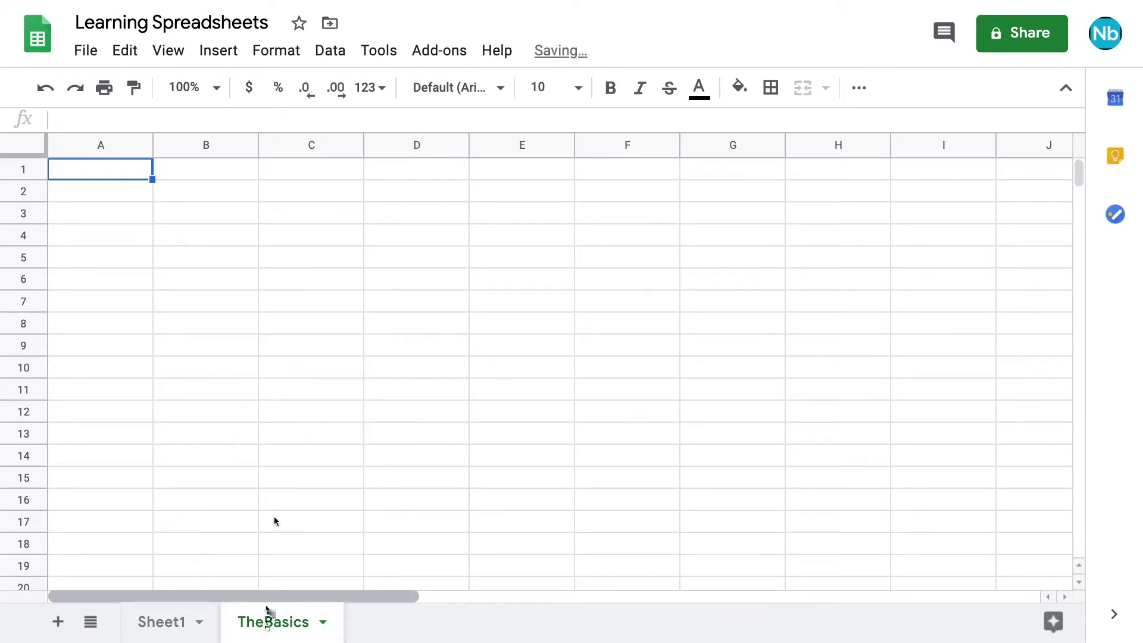
pyautogui.moveTo(266, 617); pyautogui.dragTo(143, 619)
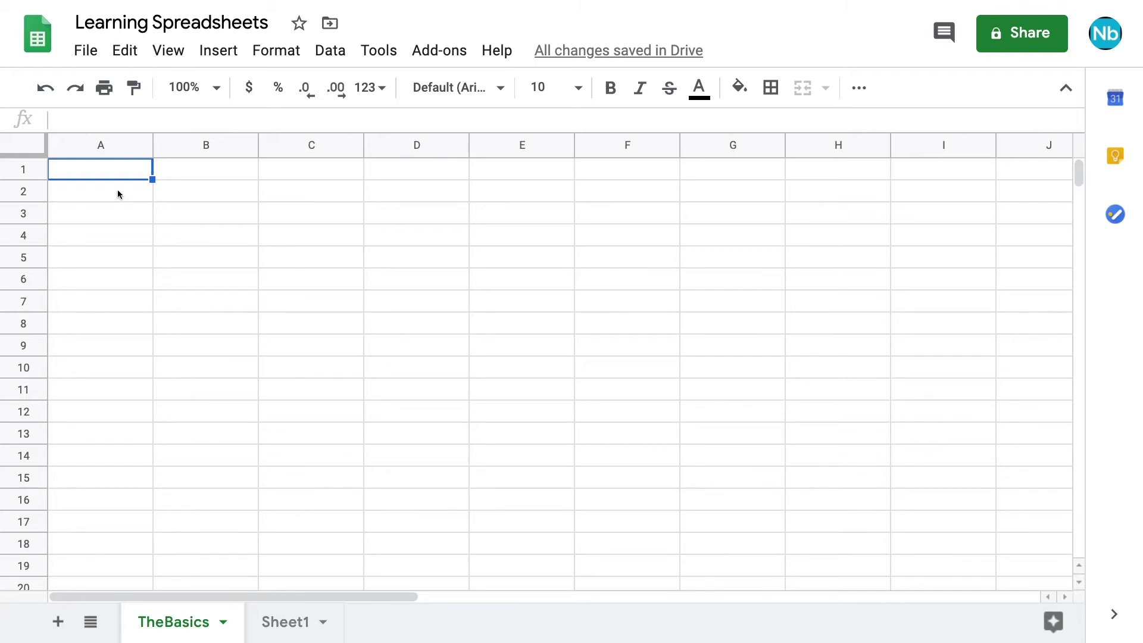
pyautogui.click(127, 147)
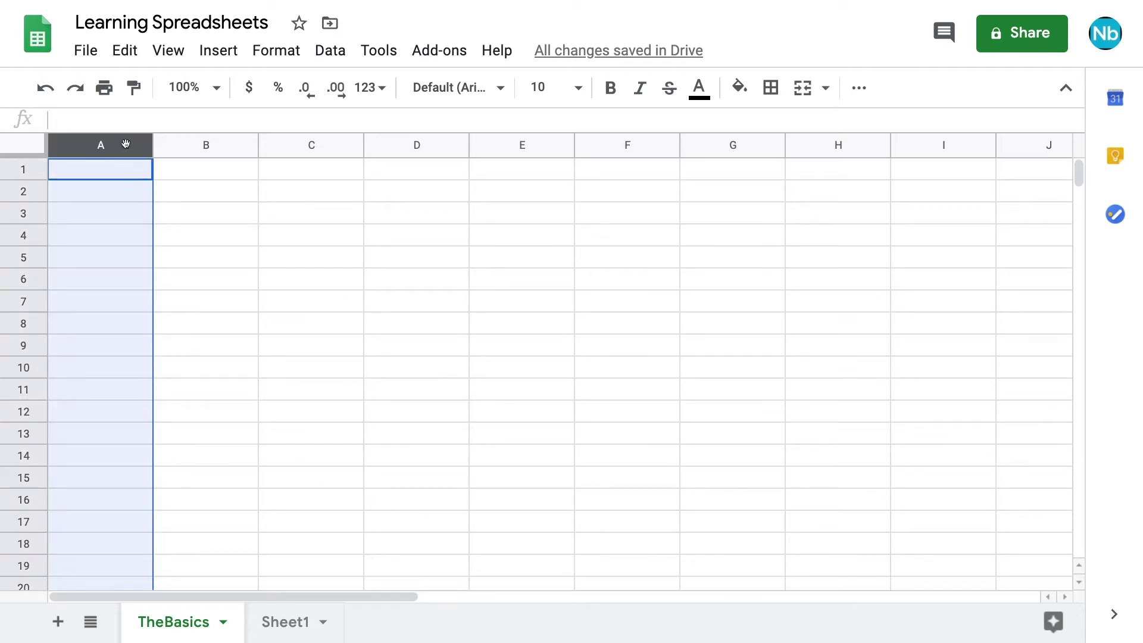
# On TheBasics, select row 1 and then cell A1, and edit A1's Hello! text.
pyautogui.click(36, 171)
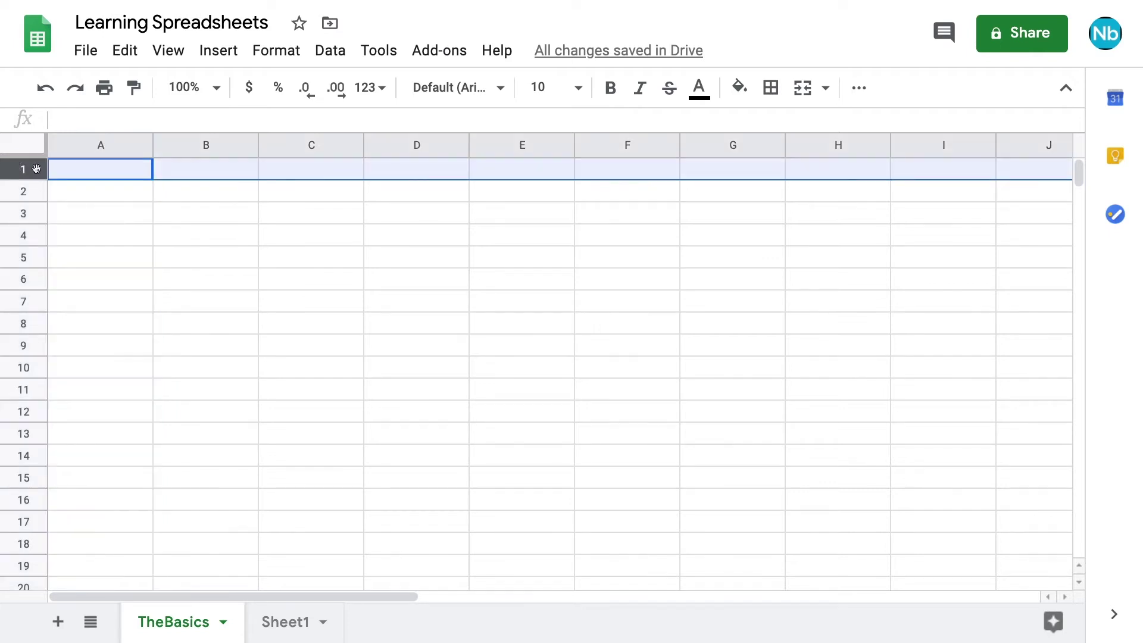
pyautogui.click(96, 177)
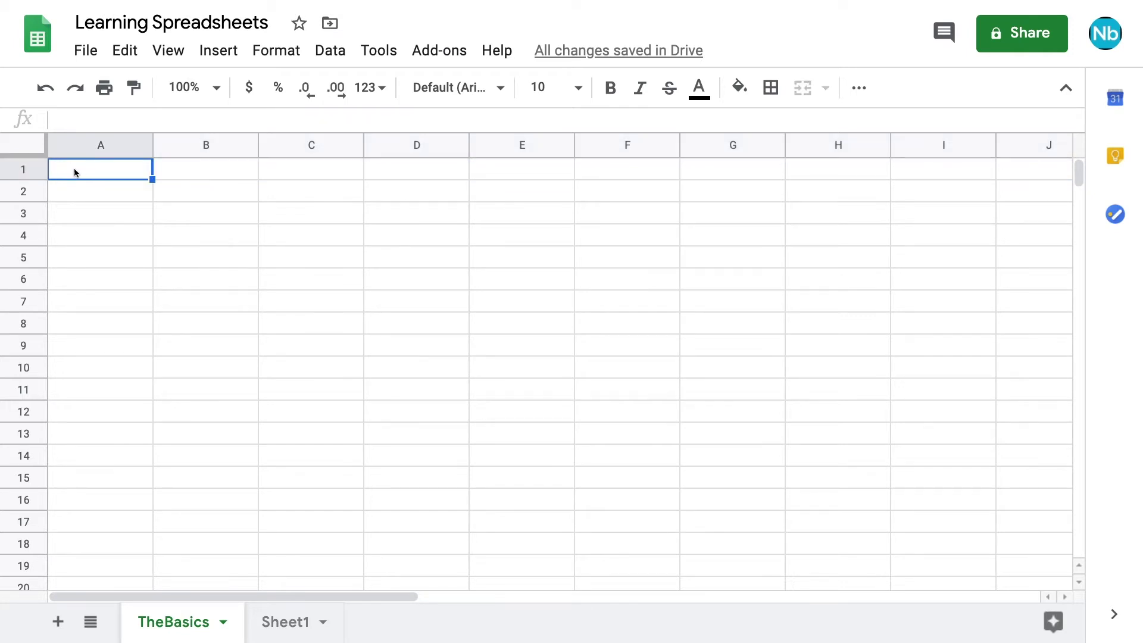
pyautogui.doubleClick(74, 172)
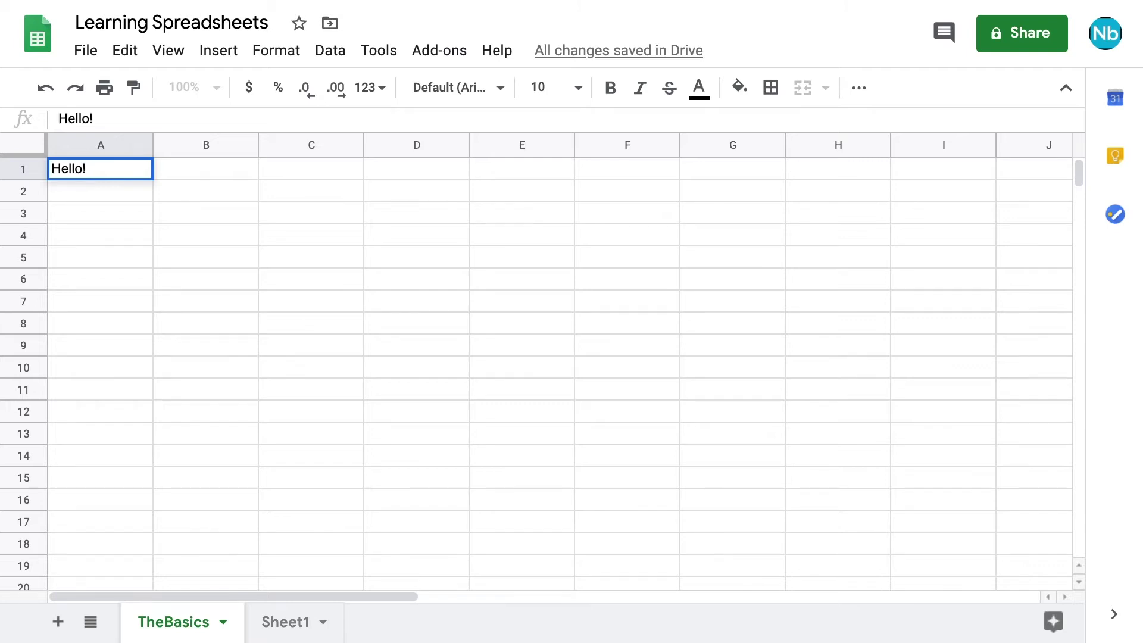
pyautogui.moveTo(113, 118); pyautogui.dragTo(51, 118)
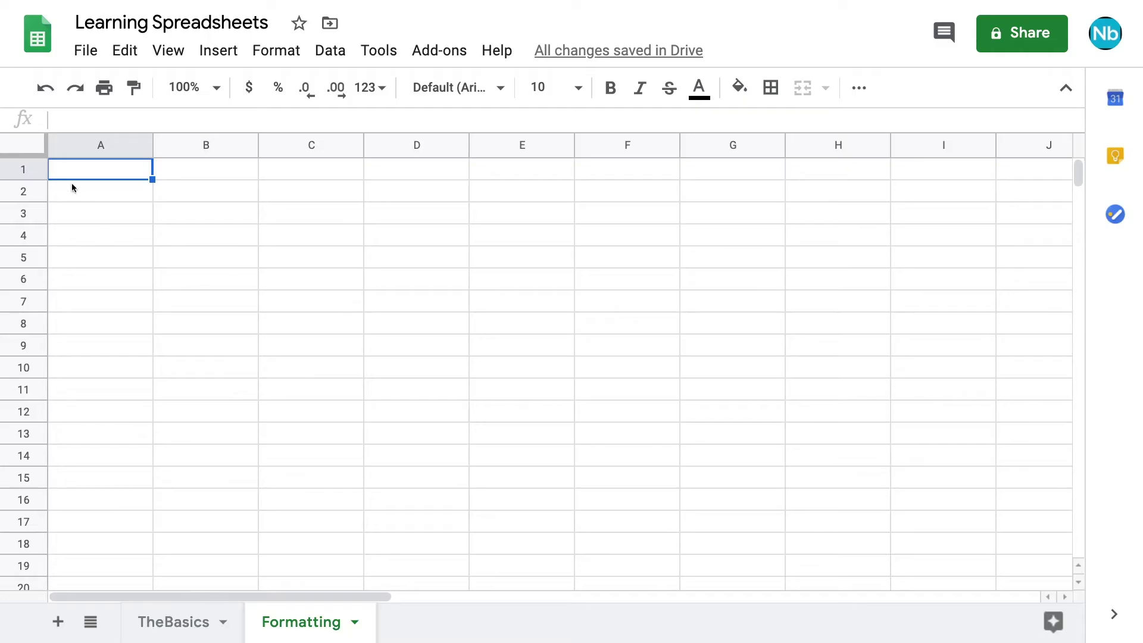
# Enter 'I love science!' in A1 and insert an empty column left of column A.
pyautogui.doubleClick(70, 172)
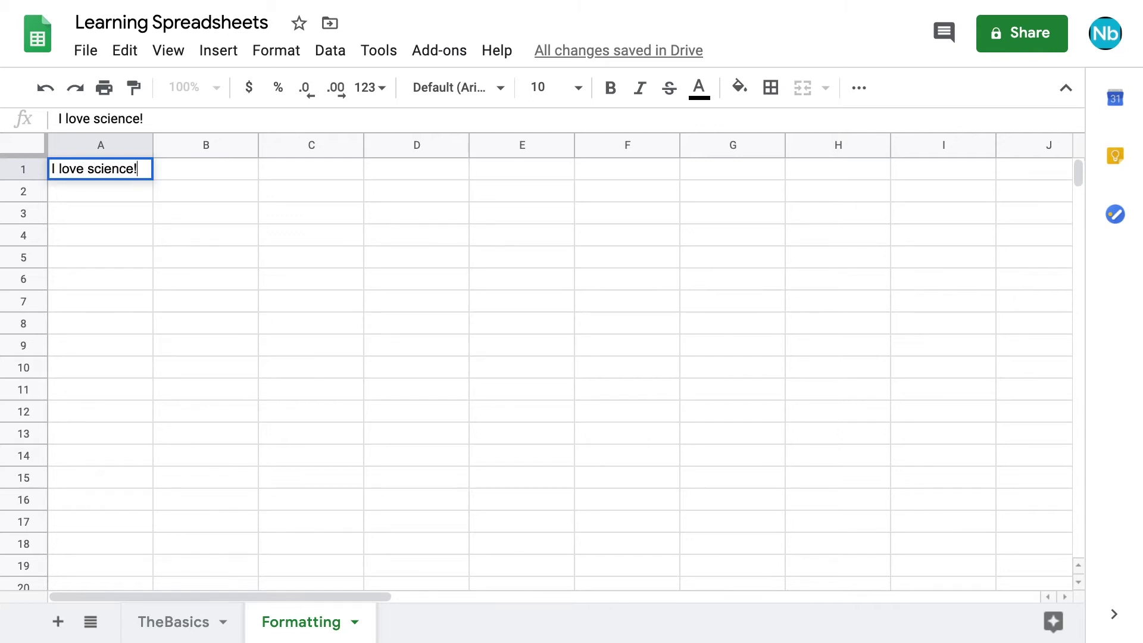
pyautogui.click(117, 149)
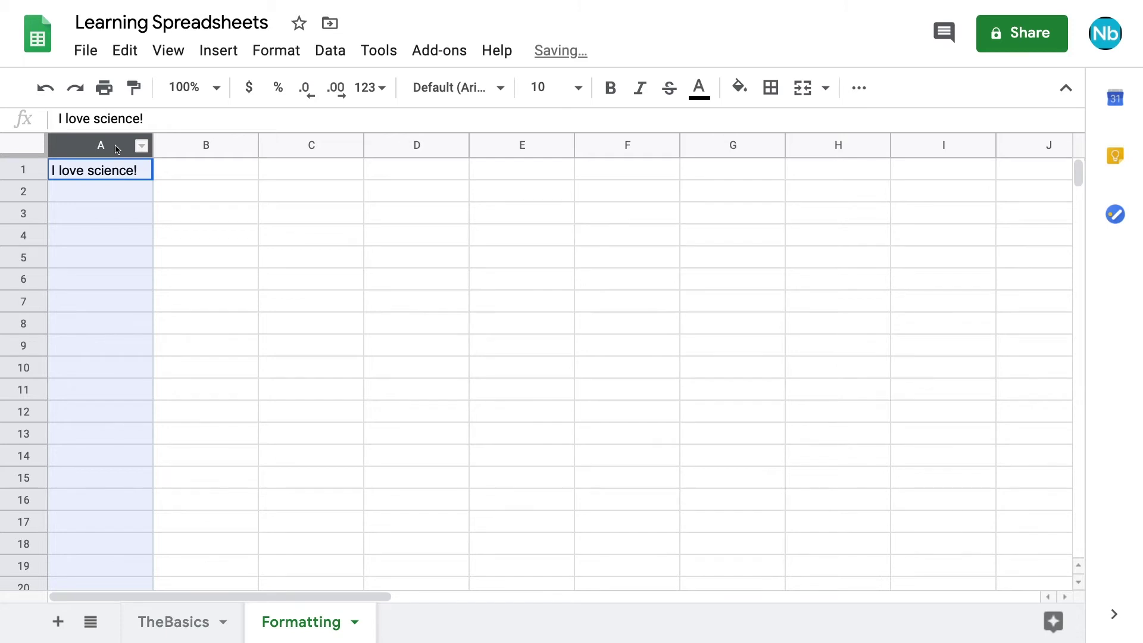
pyautogui.rightClick(117, 149)
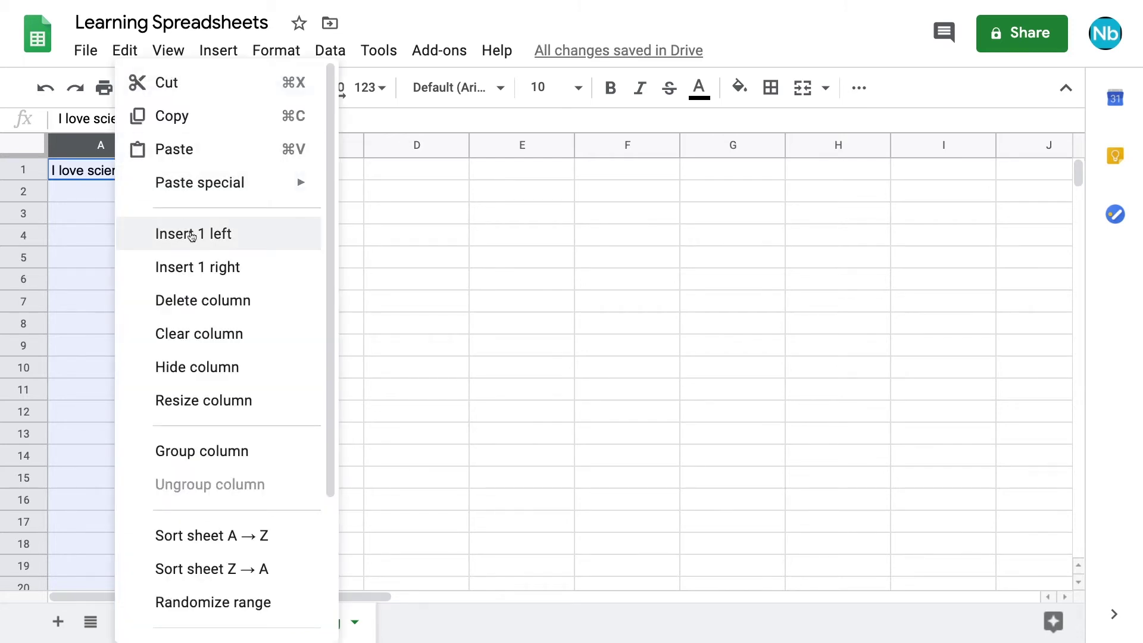
pyautogui.click(191, 237)
# Insert a cell at B1 shifting the text down to B2, then widen column B.
pyautogui.click(248, 176)
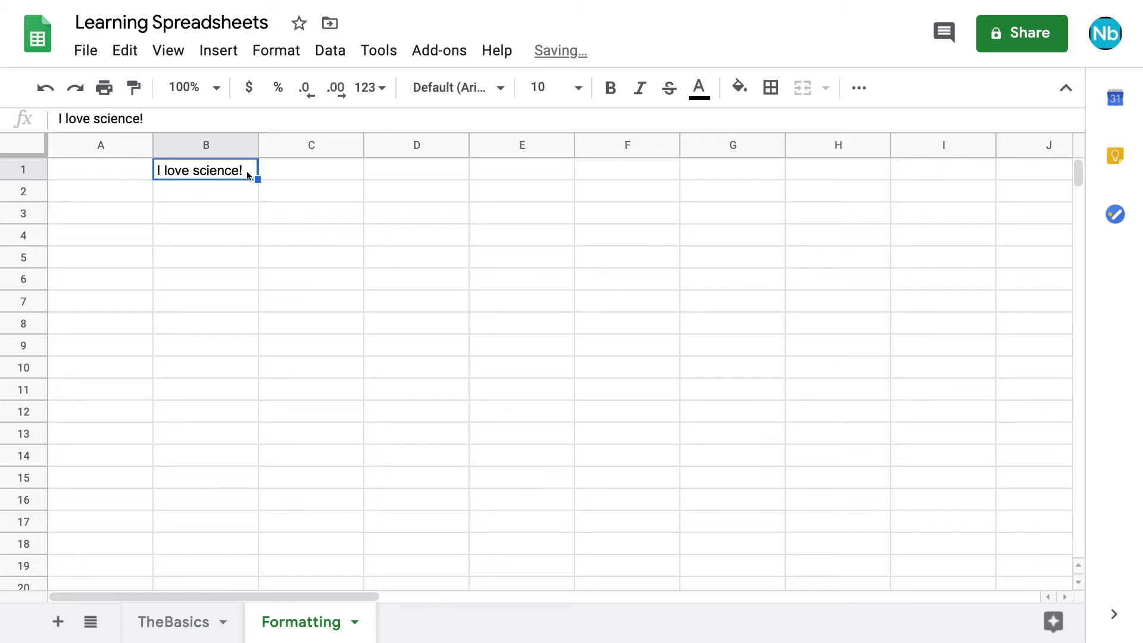
pyautogui.rightClick(248, 175)
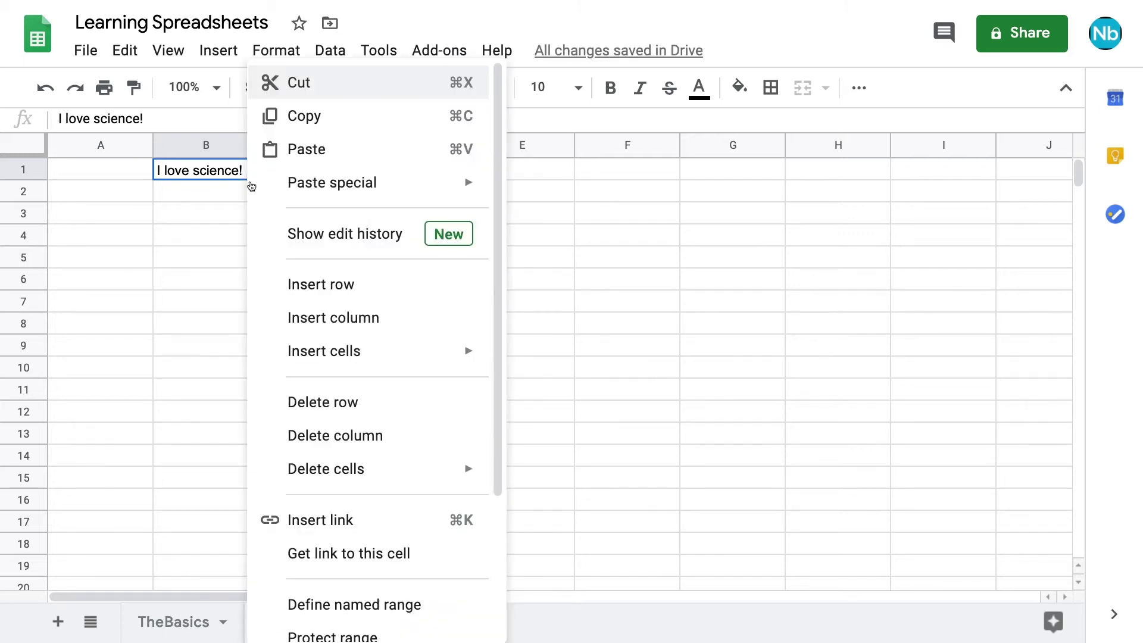
pyautogui.moveTo(304, 351)
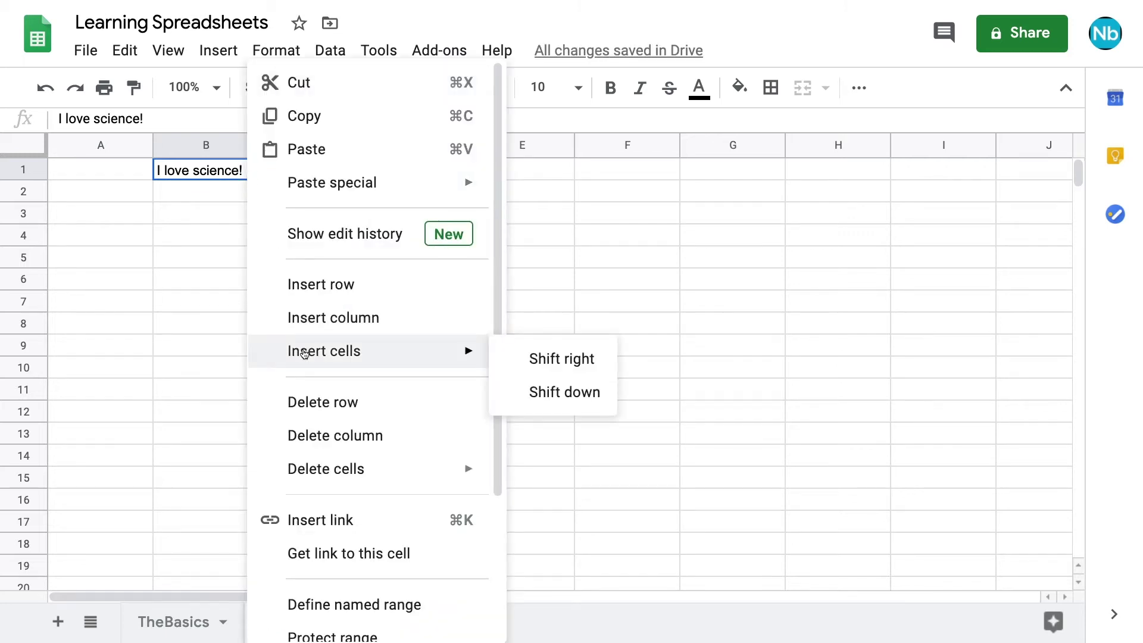
pyautogui.click(554, 403)
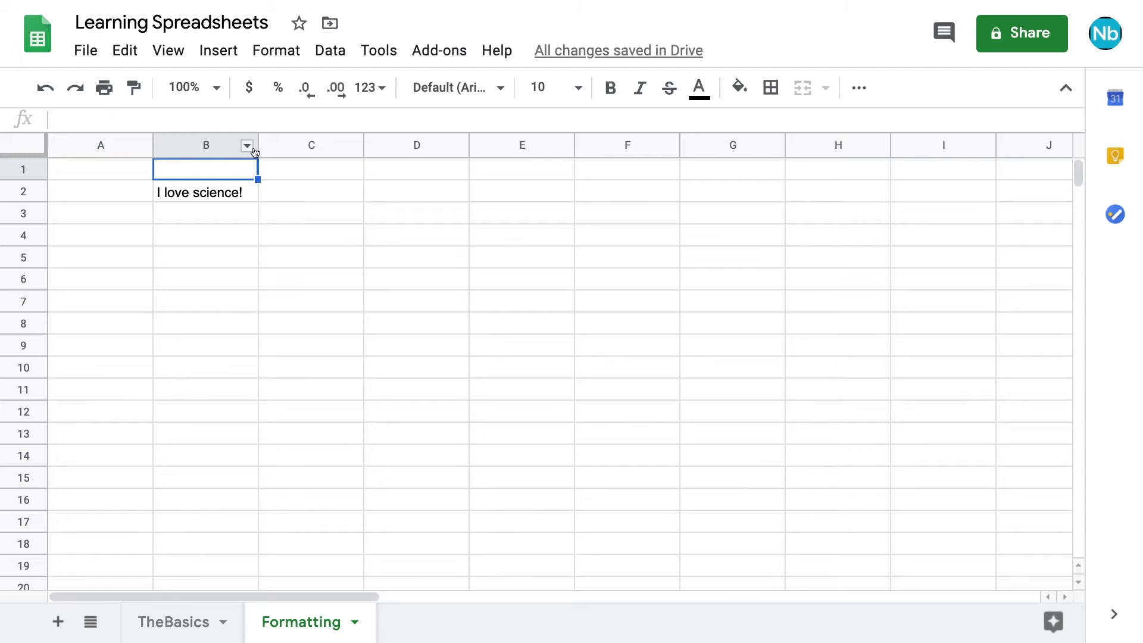
pyautogui.moveTo(256, 144); pyautogui.dragTo(308, 149)
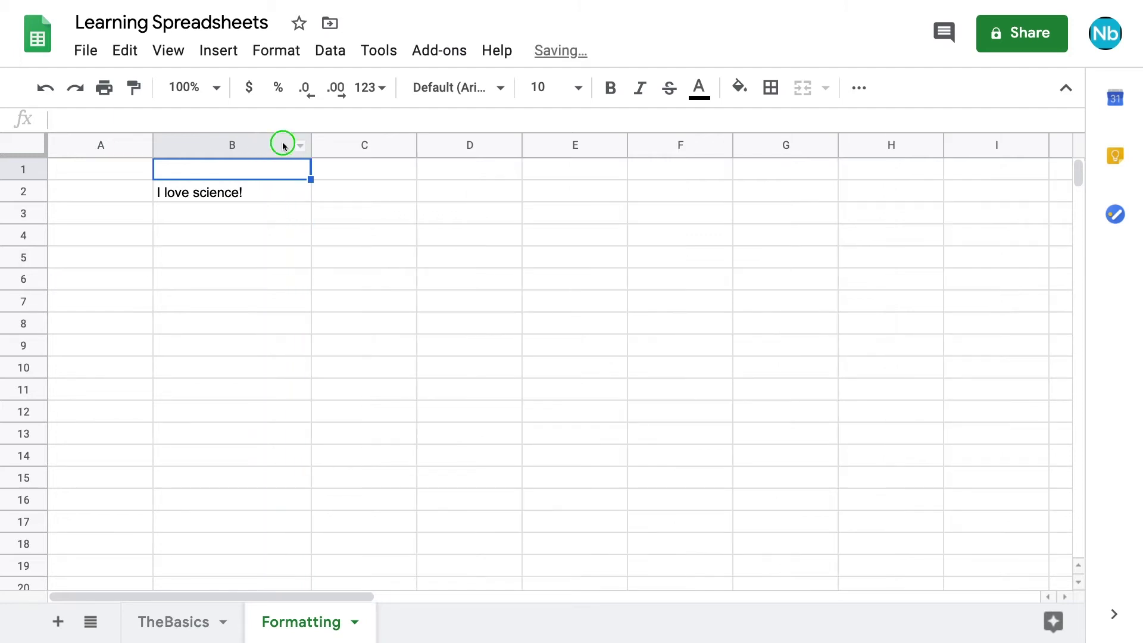
# Resize column B to exactly 50 pixels and select cell B2.
pyautogui.rightClick(284, 148)
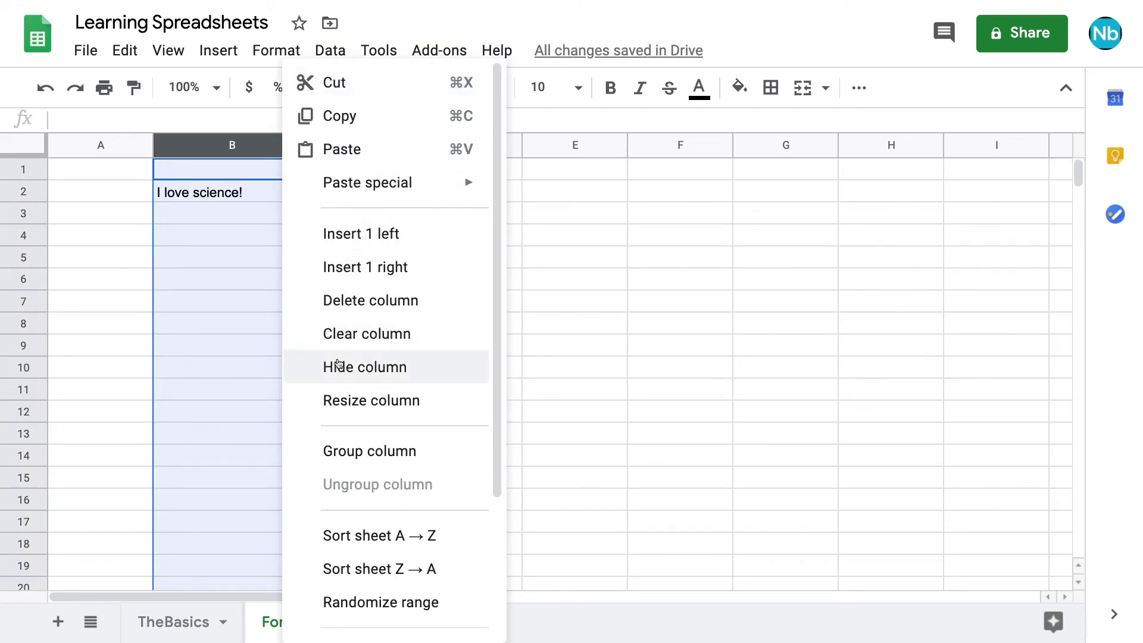
pyautogui.click(344, 402)
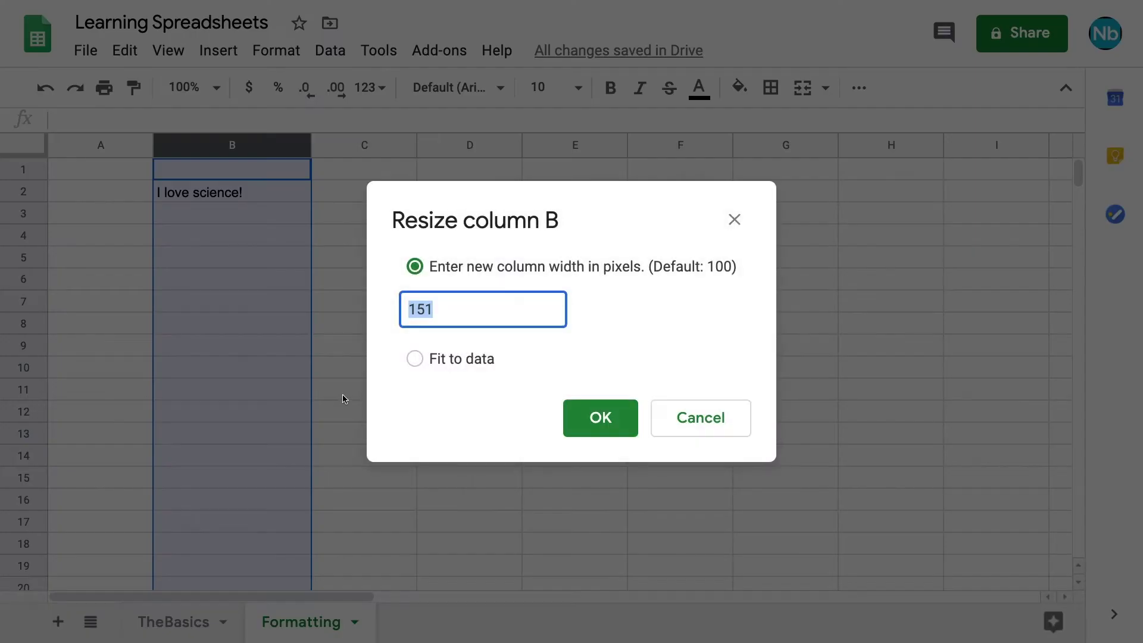
pyautogui.write('50')
pyautogui.press('Return')
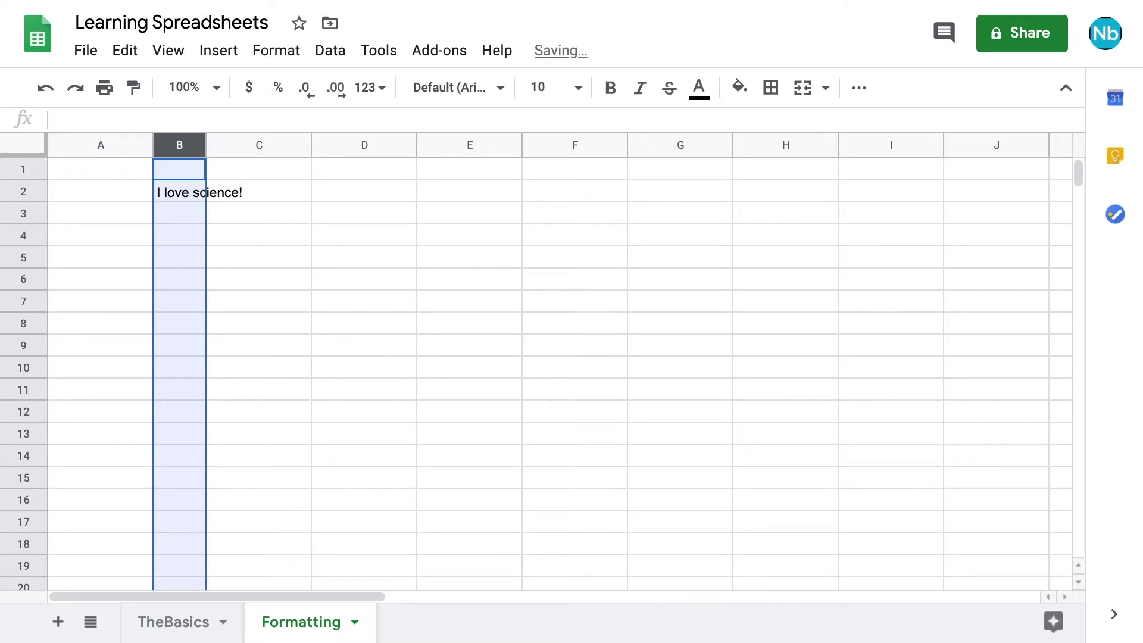
pyautogui.click(184, 192)
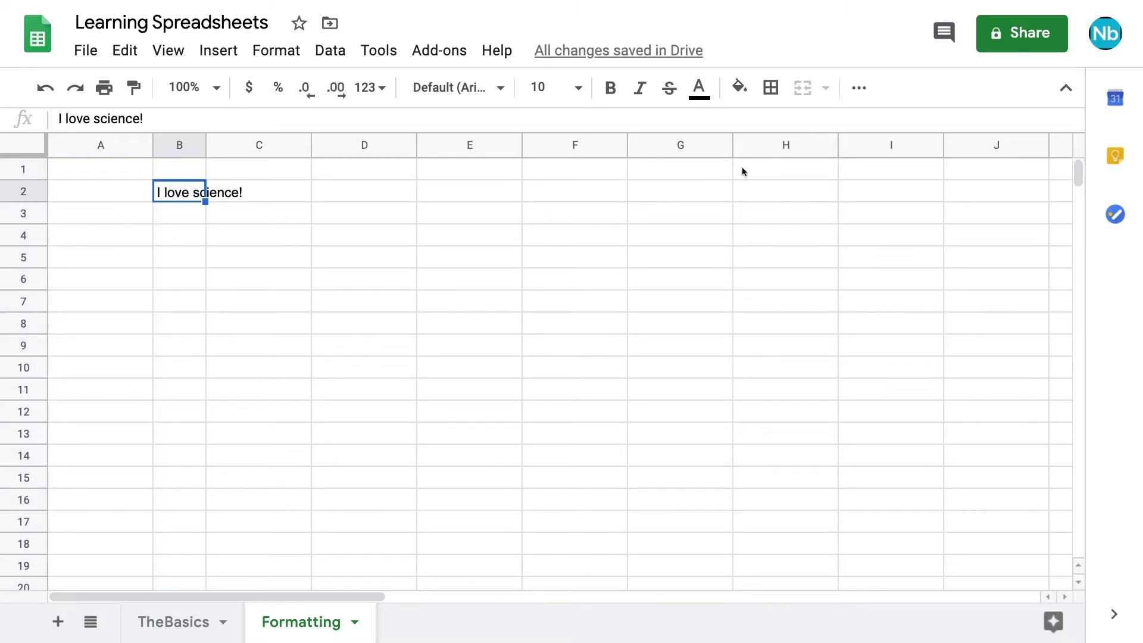
# Set B2's text wrapping to Wrap, then switch it to Clip.
pyautogui.click(861, 93)
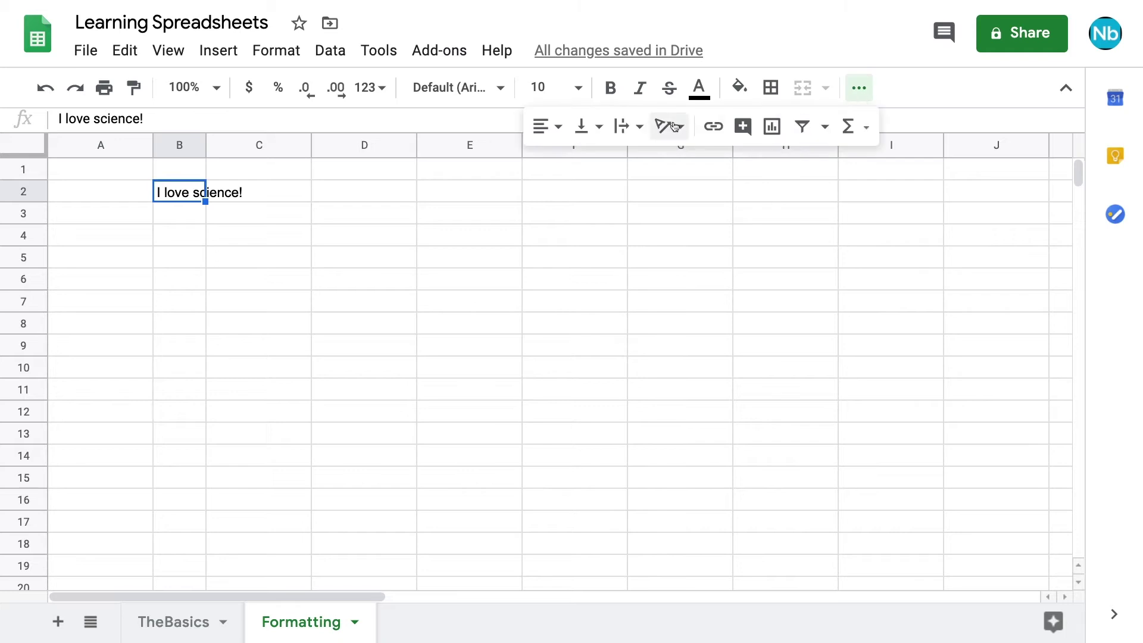
pyautogui.click(639, 133)
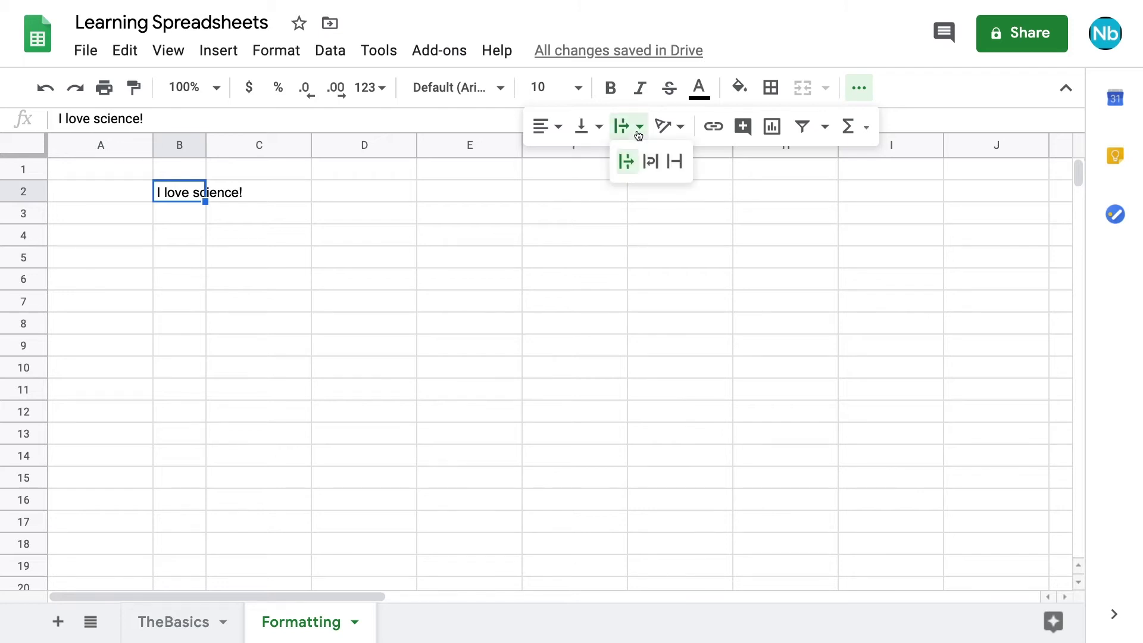
pyautogui.click(647, 159)
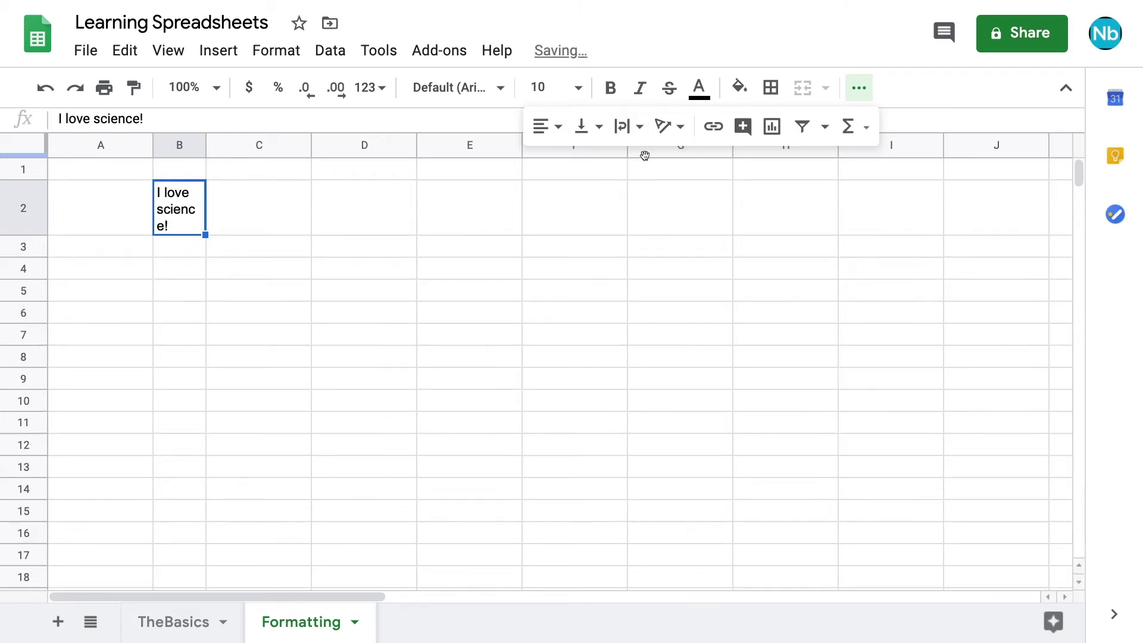
pyautogui.click(638, 127)
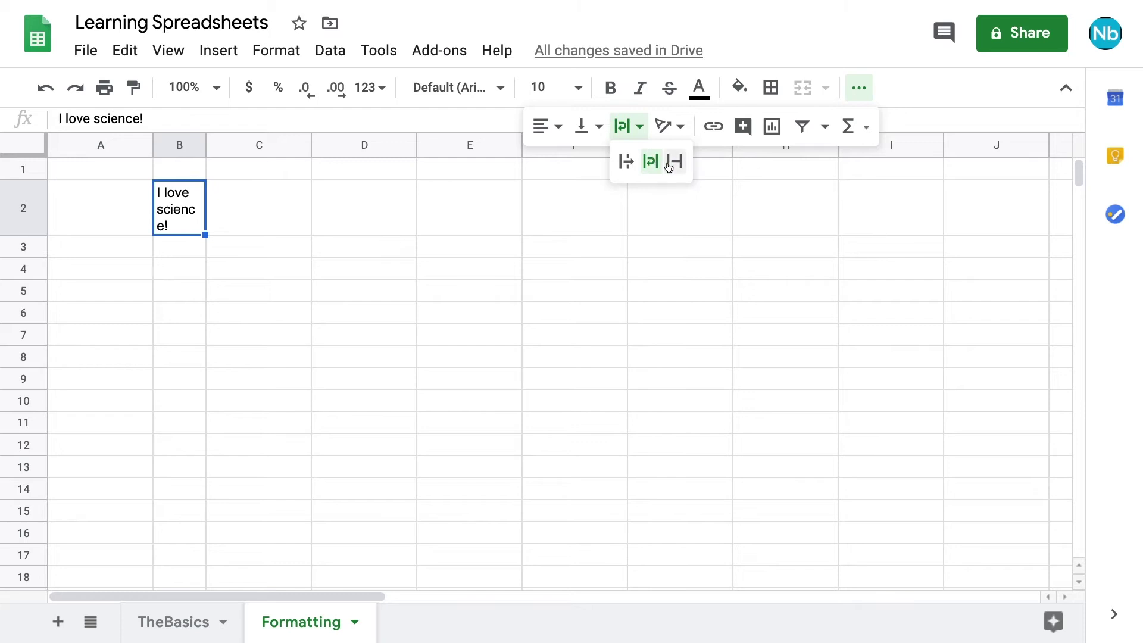
pyautogui.click(670, 168)
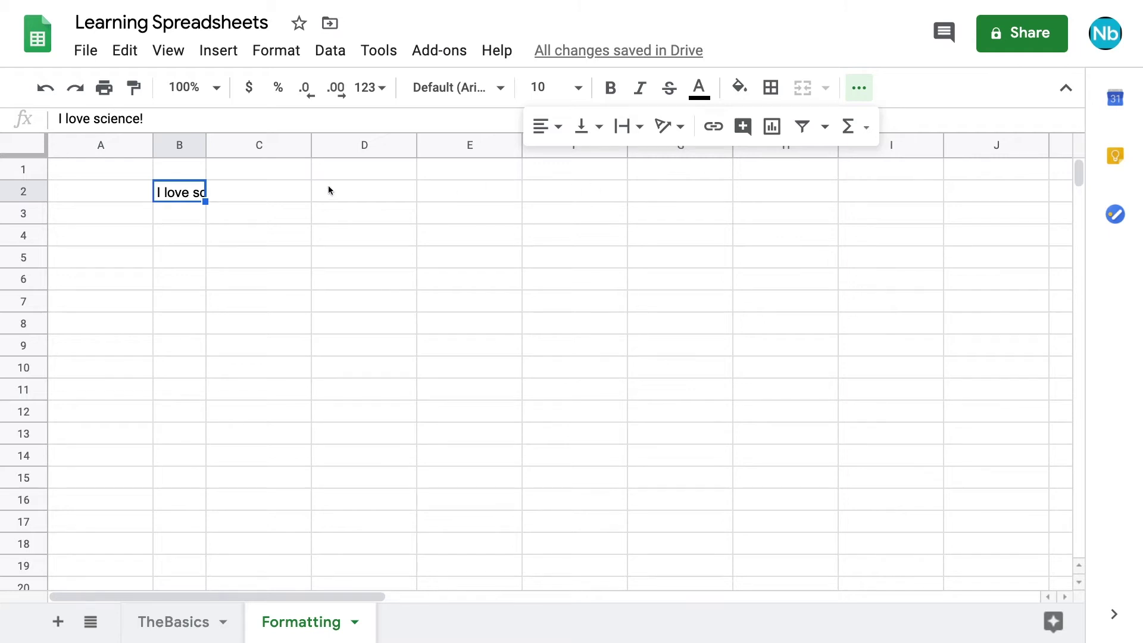
# Make the B2 text bold at size 12 with a light purple cell fill.
pyautogui.click(610, 87)
pyautogui.click(586, 91)
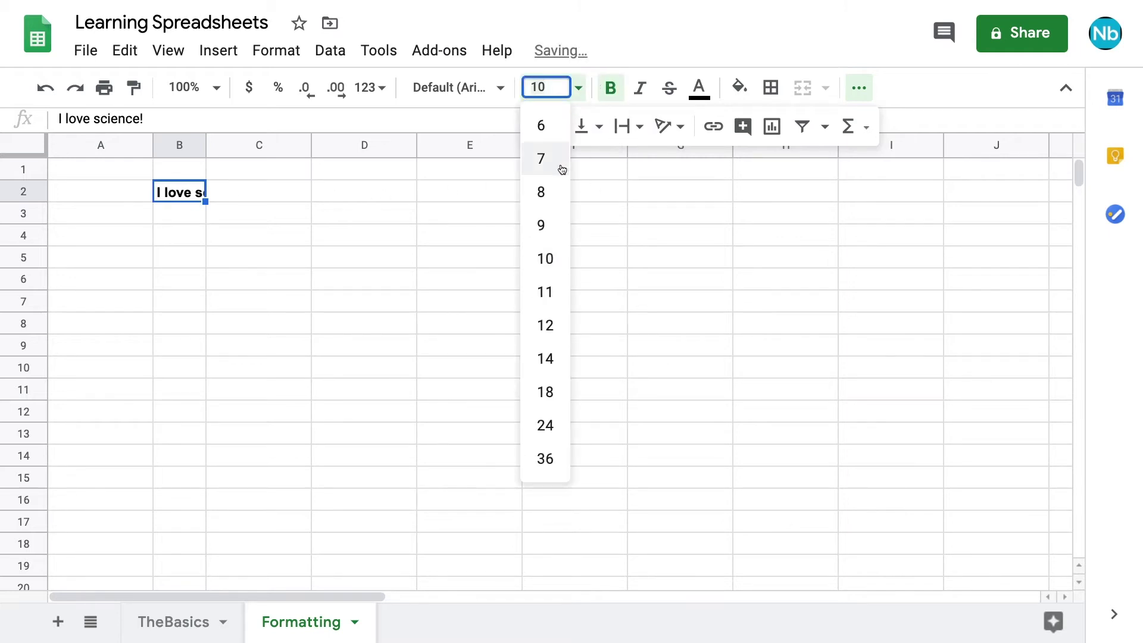
pyautogui.click(553, 324)
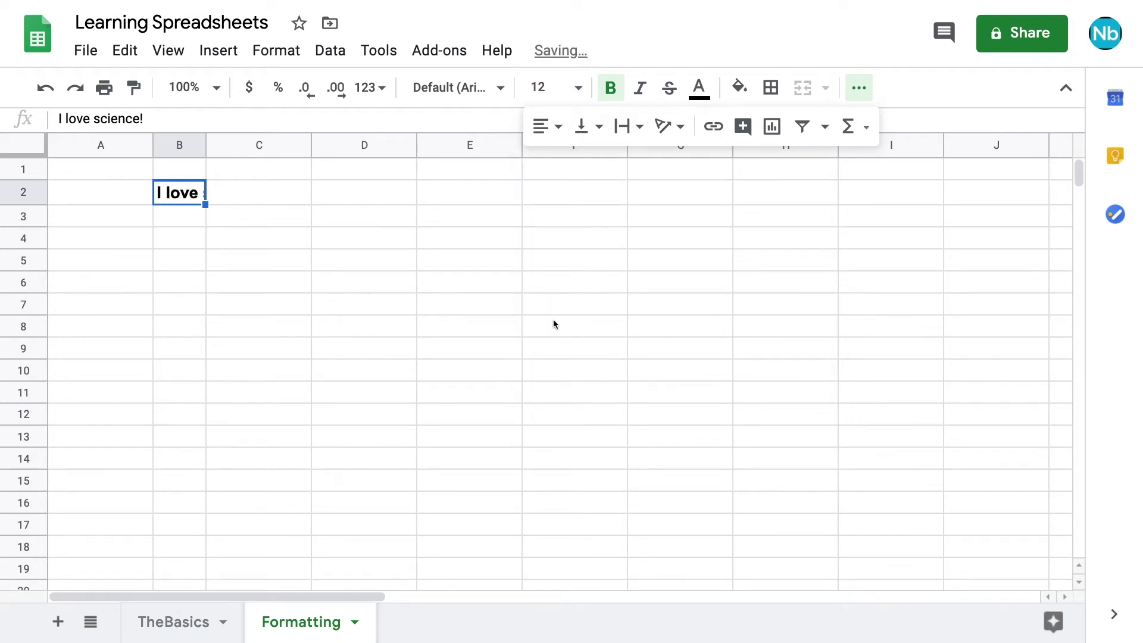
pyautogui.click(746, 94)
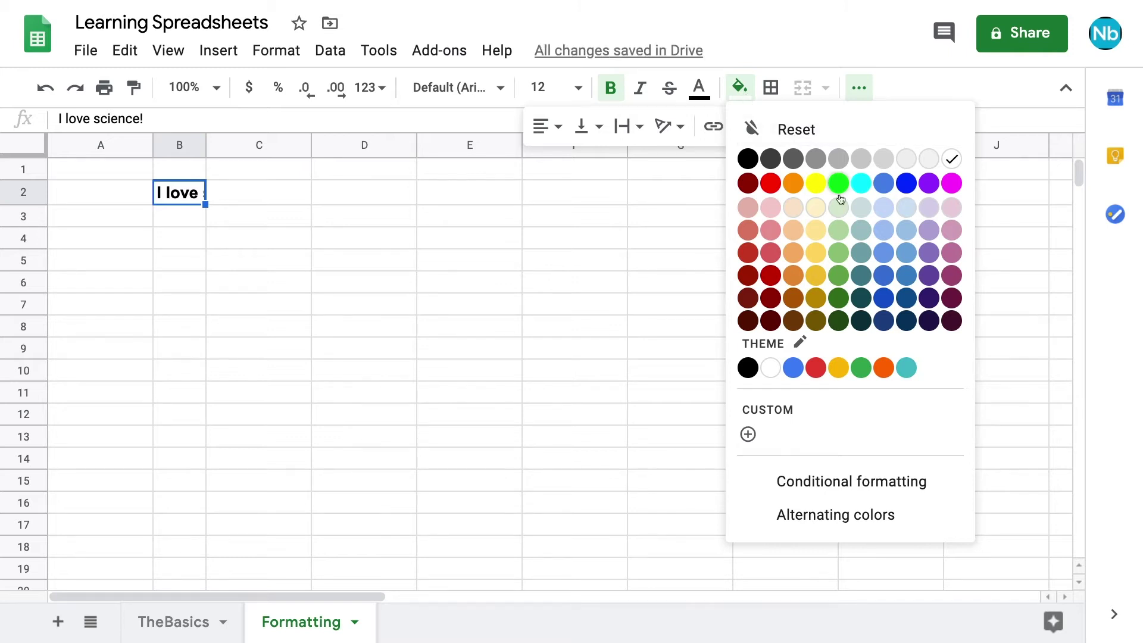
pyautogui.click(931, 234)
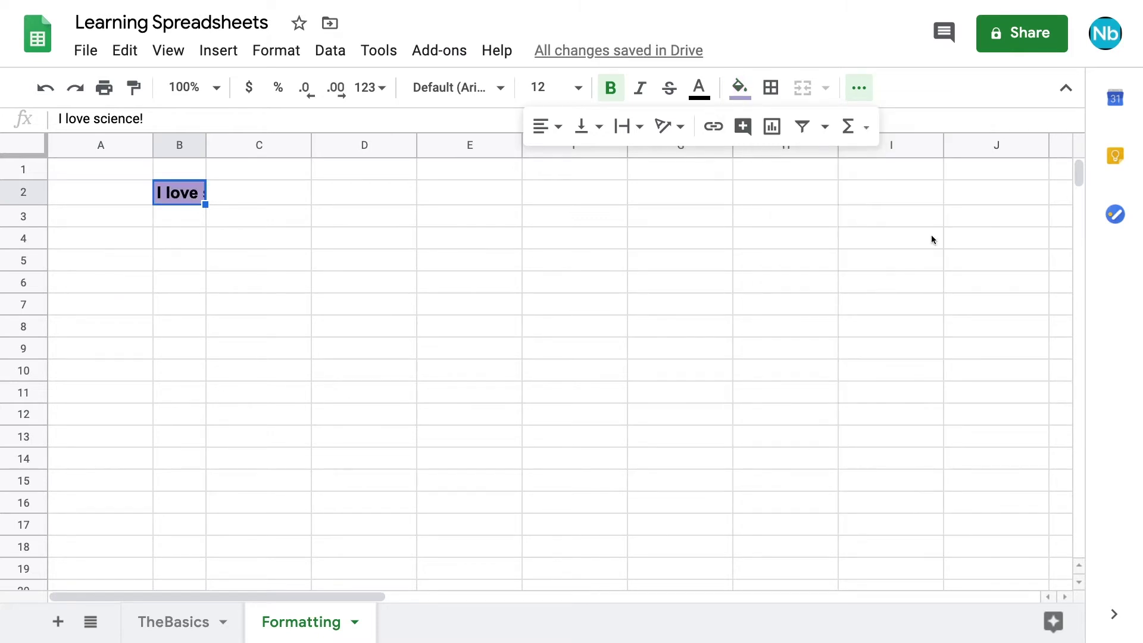
pyautogui.click(198, 203)
# Merge B2:D6 and give it a thick dark purple outer border.
pyautogui.moveTo(197, 204); pyautogui.dragTo(363, 289)
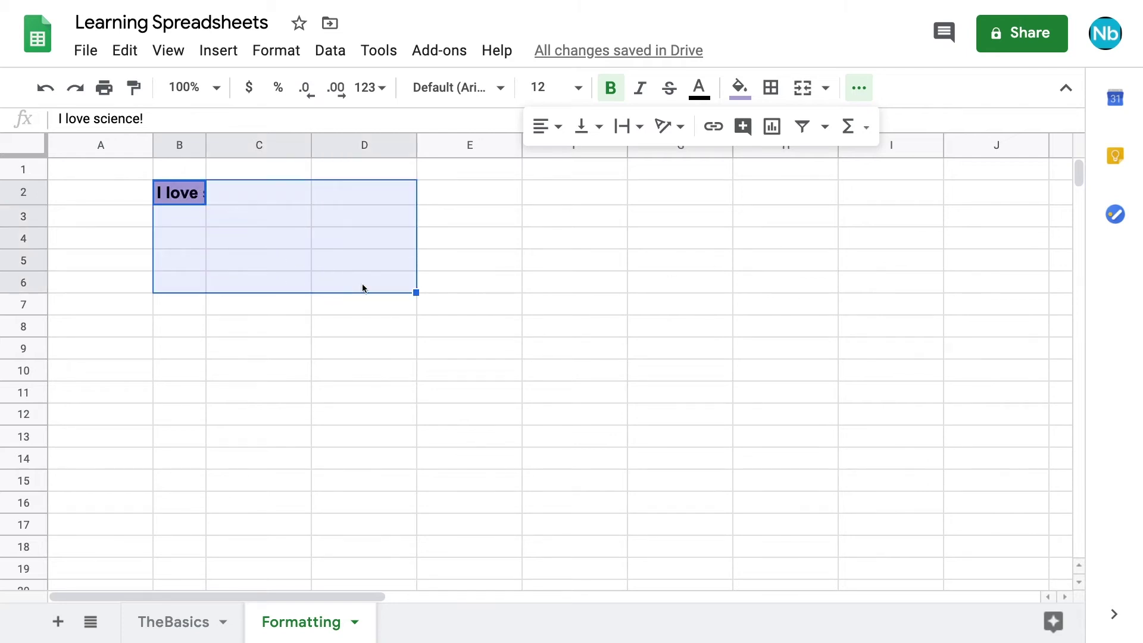
pyautogui.click(802, 88)
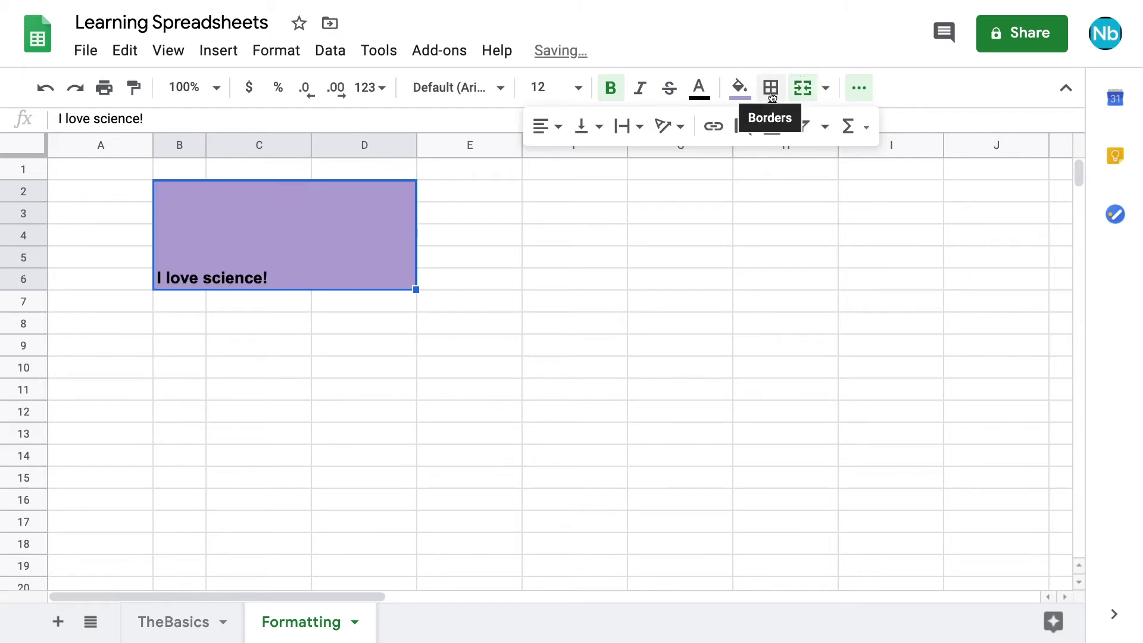
pyautogui.click(771, 88)
pyautogui.click(888, 126)
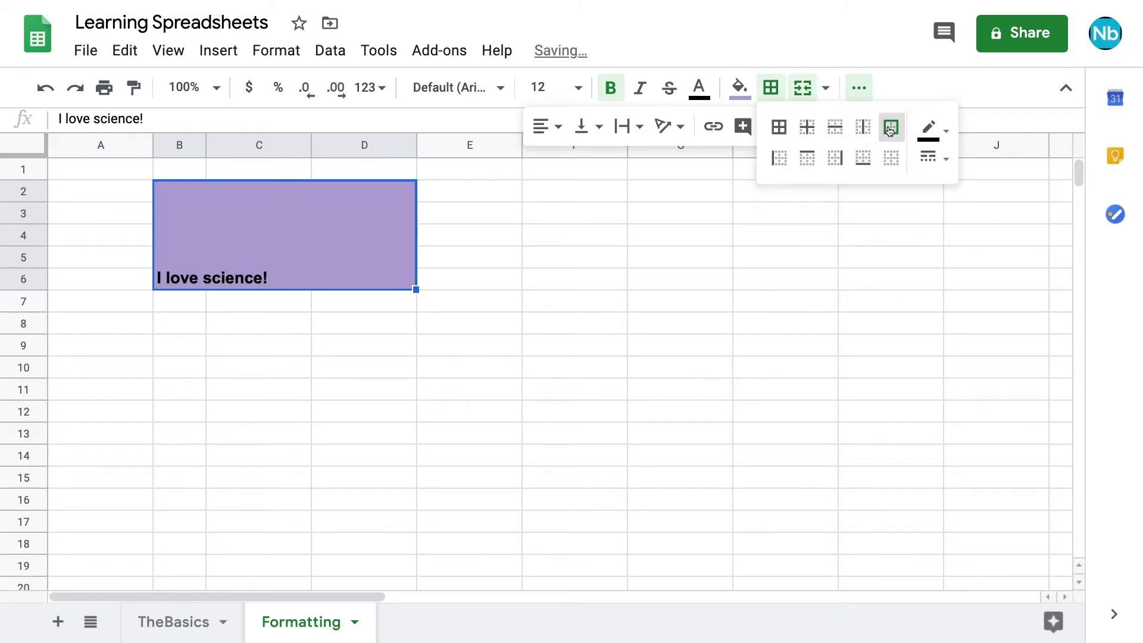
pyautogui.click(934, 129)
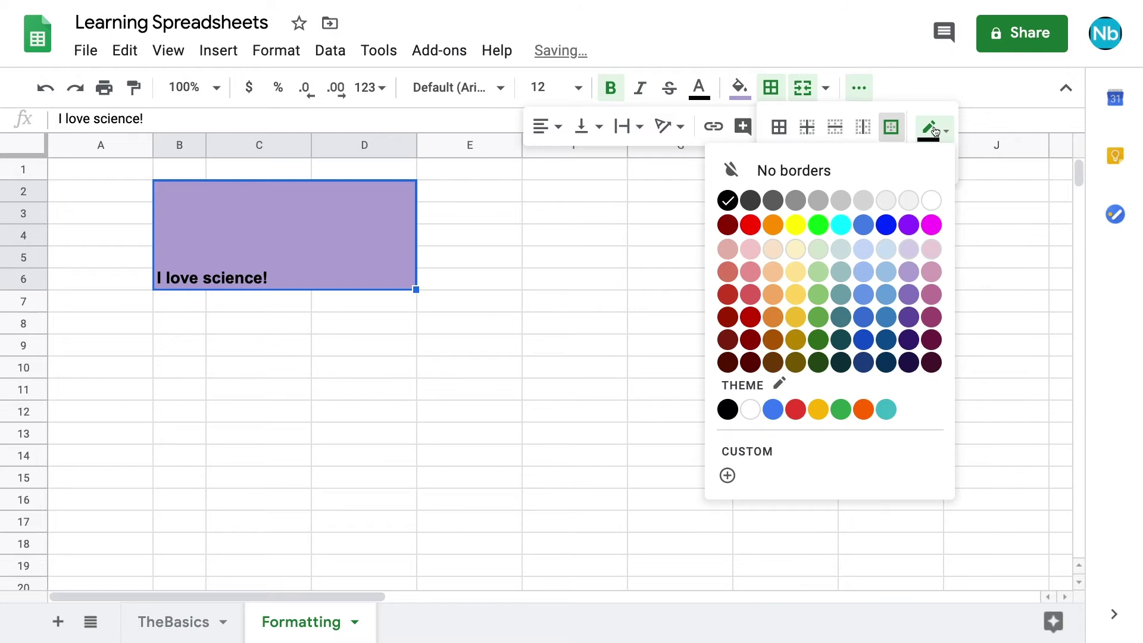
pyautogui.click(905, 339)
pyautogui.click(934, 157)
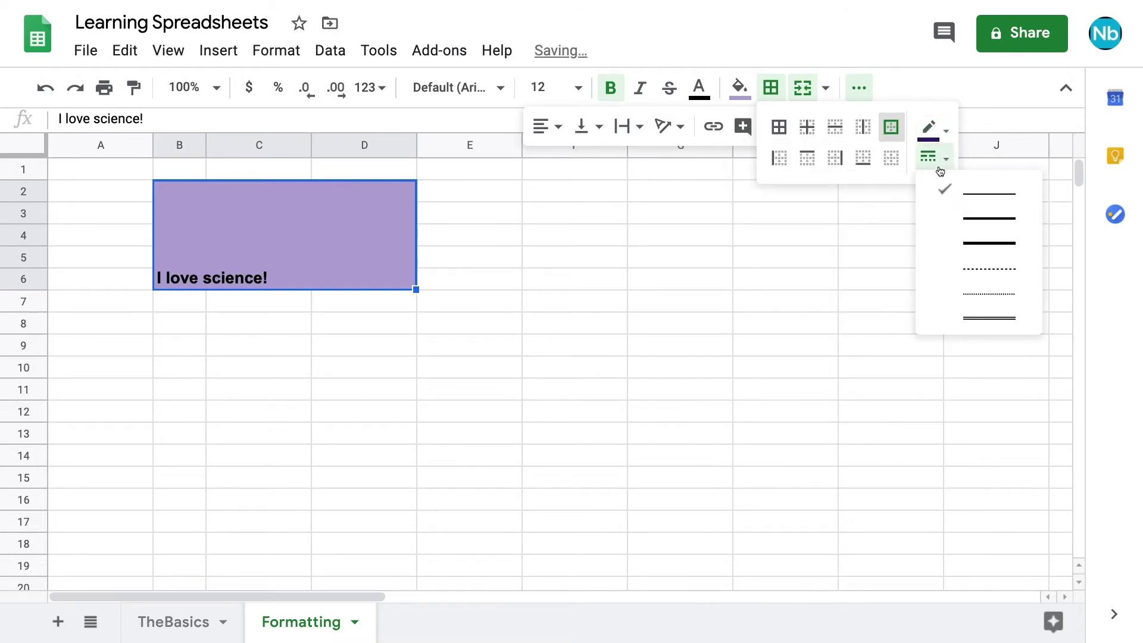
pyautogui.click(953, 241)
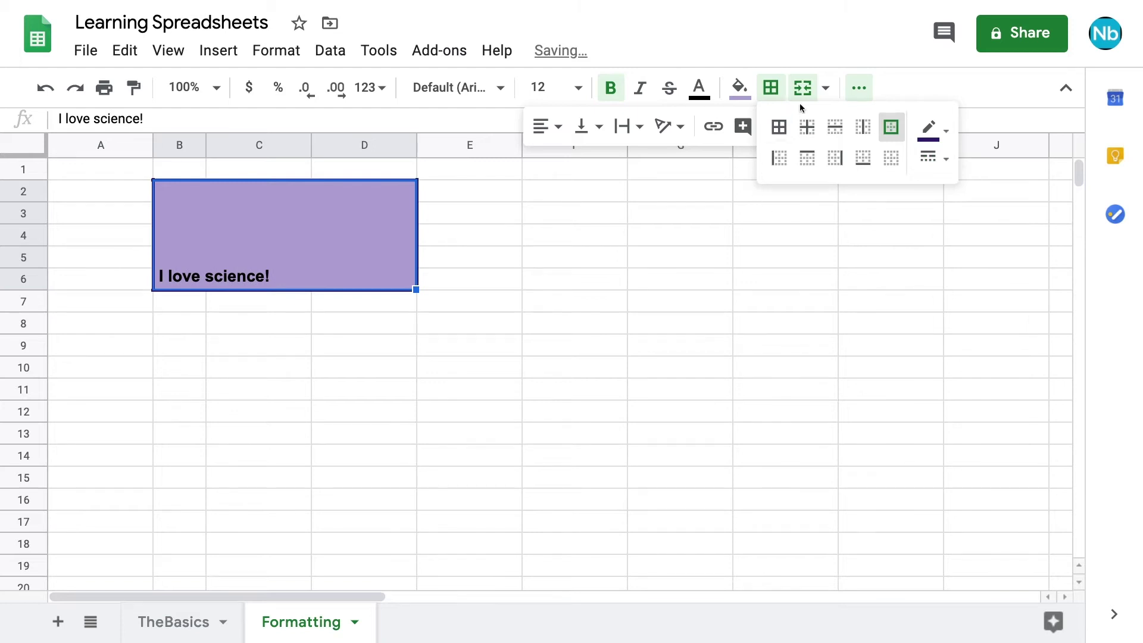
# Set the merged cell to Center and Middle alignment with Tilt up text rotation.
pyautogui.click(368, 249)
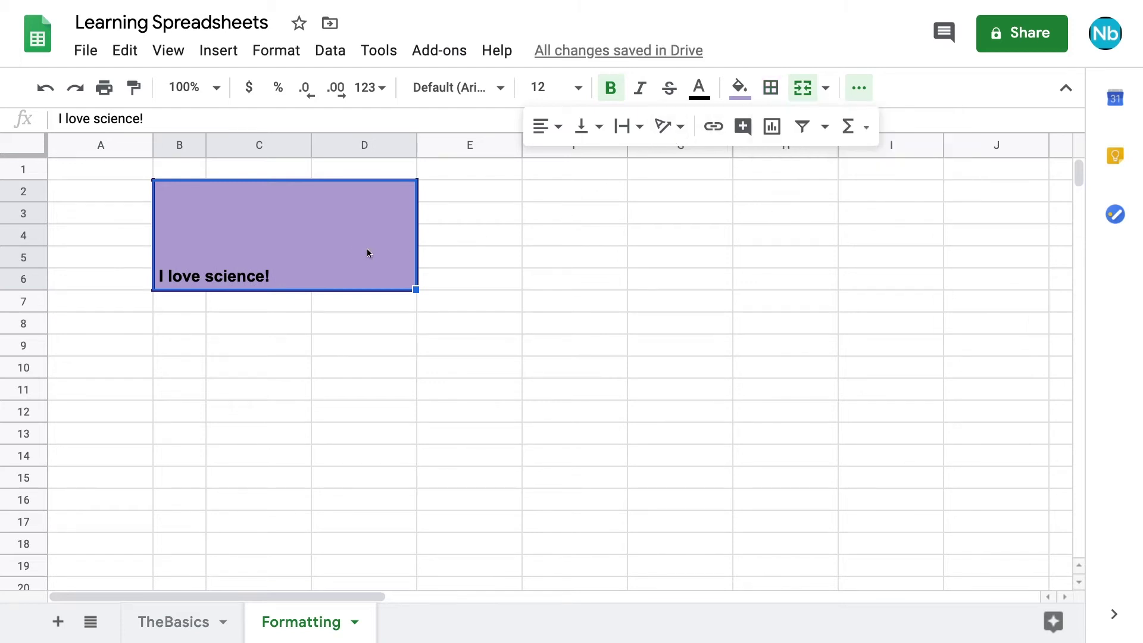
pyautogui.click(555, 126)
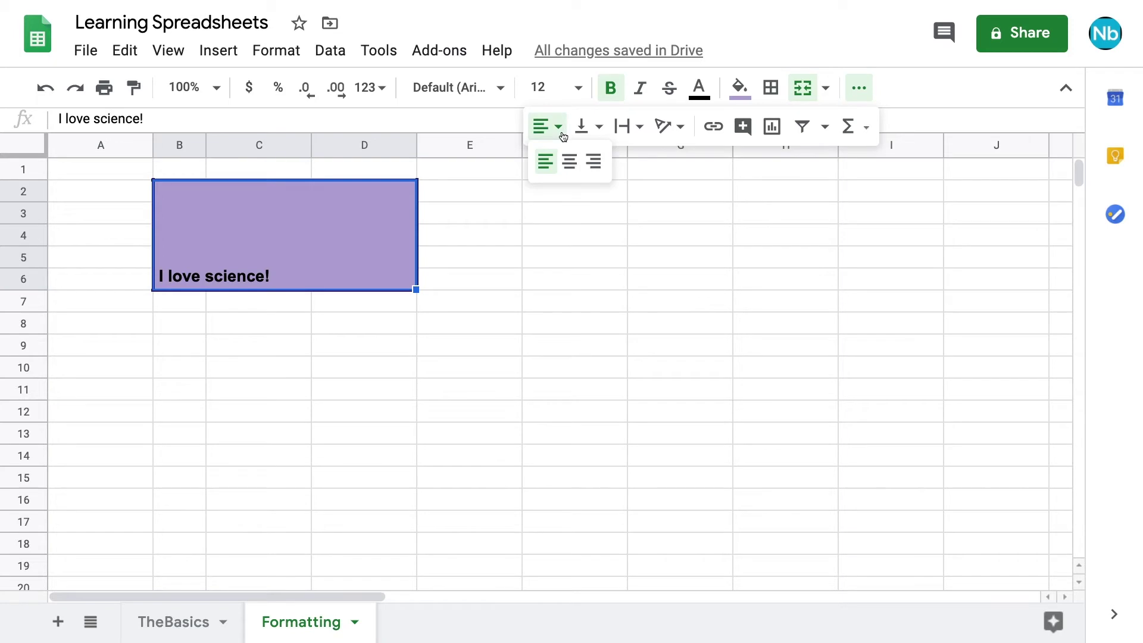
pyautogui.click(569, 158)
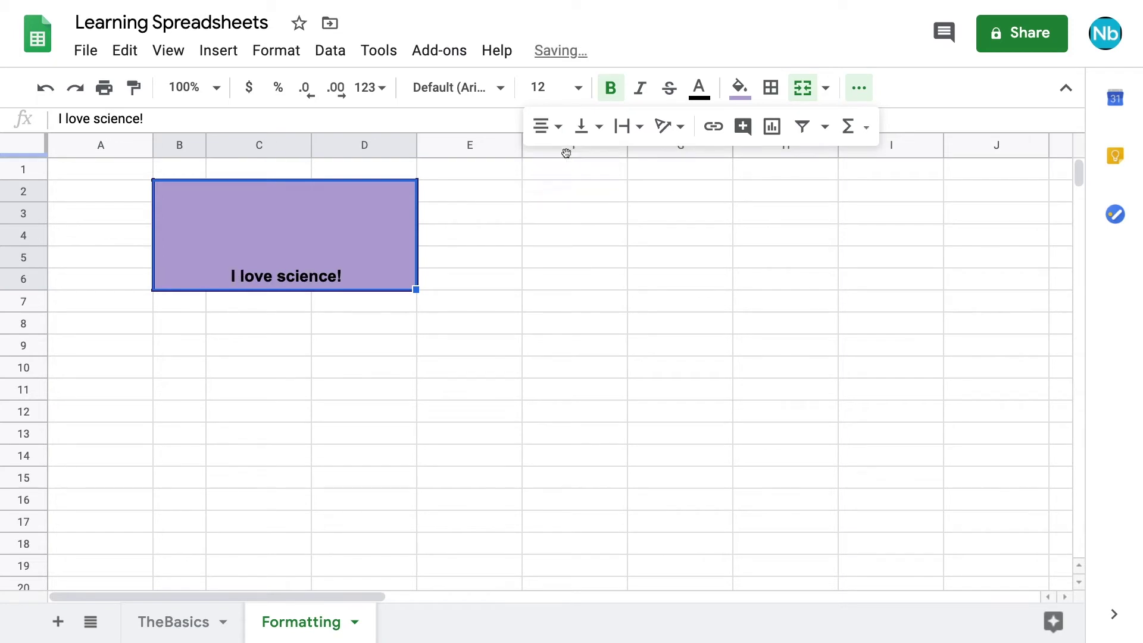
pyautogui.click(595, 128)
pyautogui.click(609, 161)
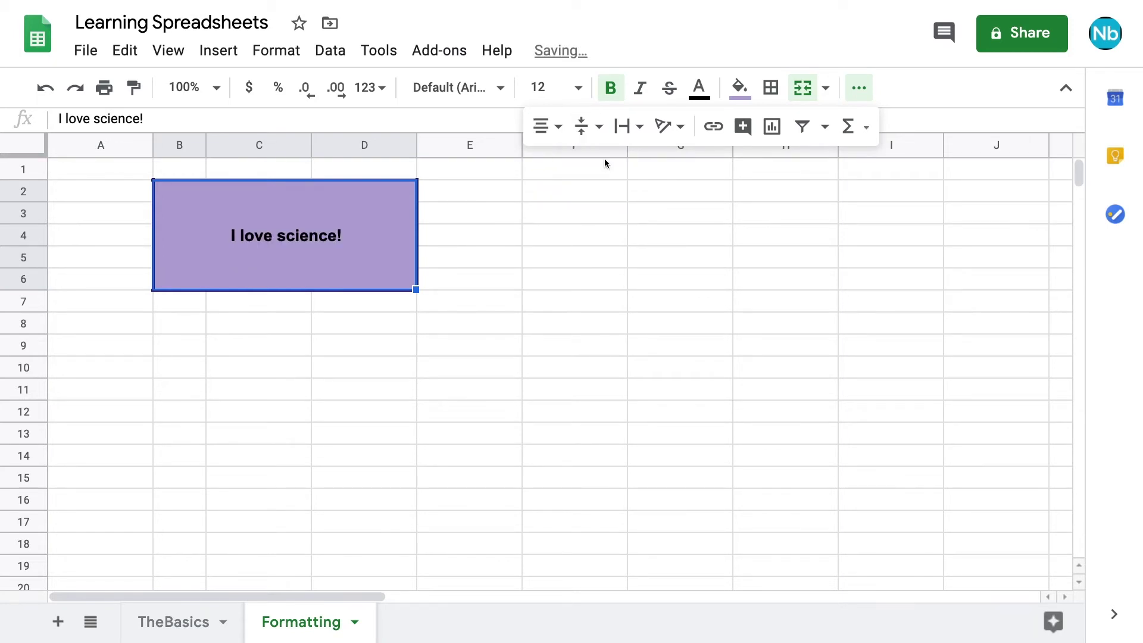
pyautogui.click(671, 125)
pyautogui.click(693, 162)
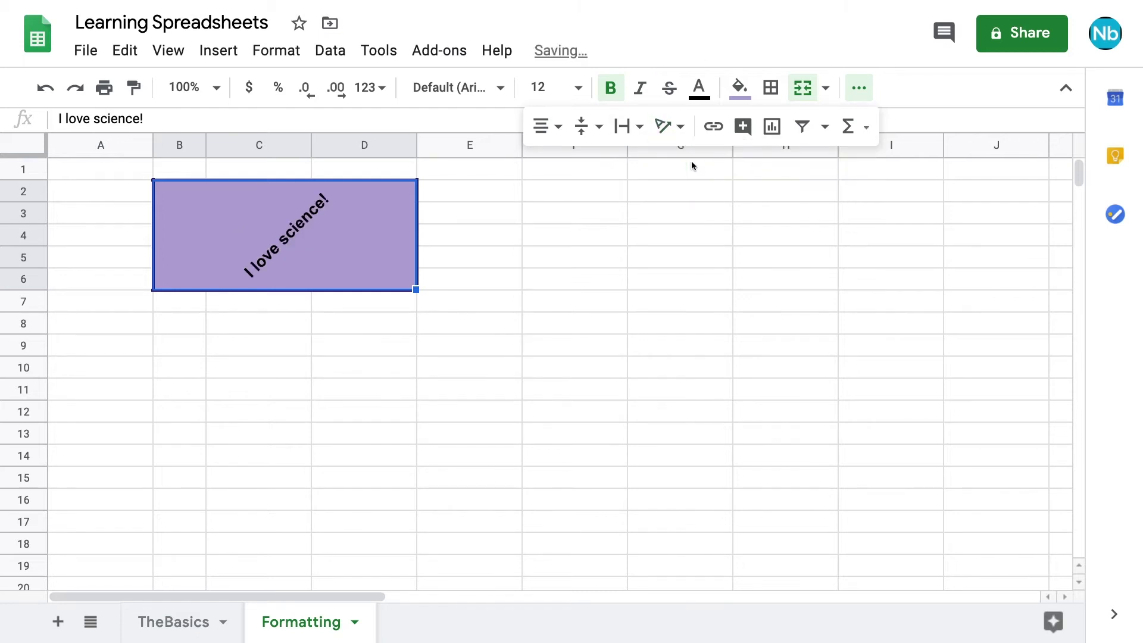
pyautogui.click(604, 173)
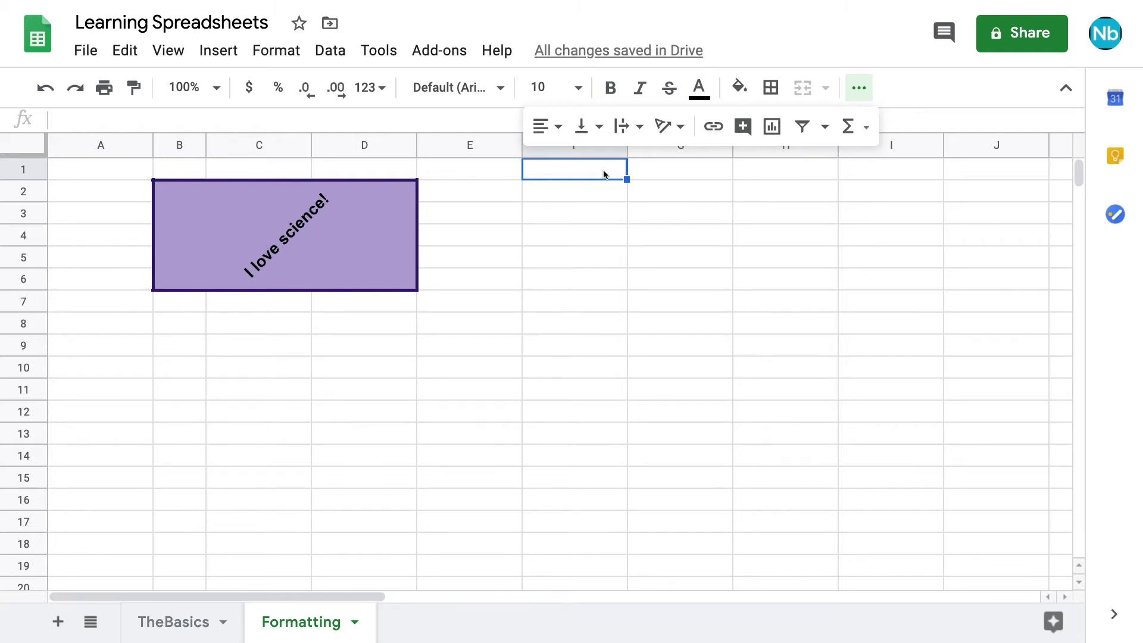
# Enter the heading Numbers in F1 and the value 5.73 in F2.
pyautogui.write('Numbers')
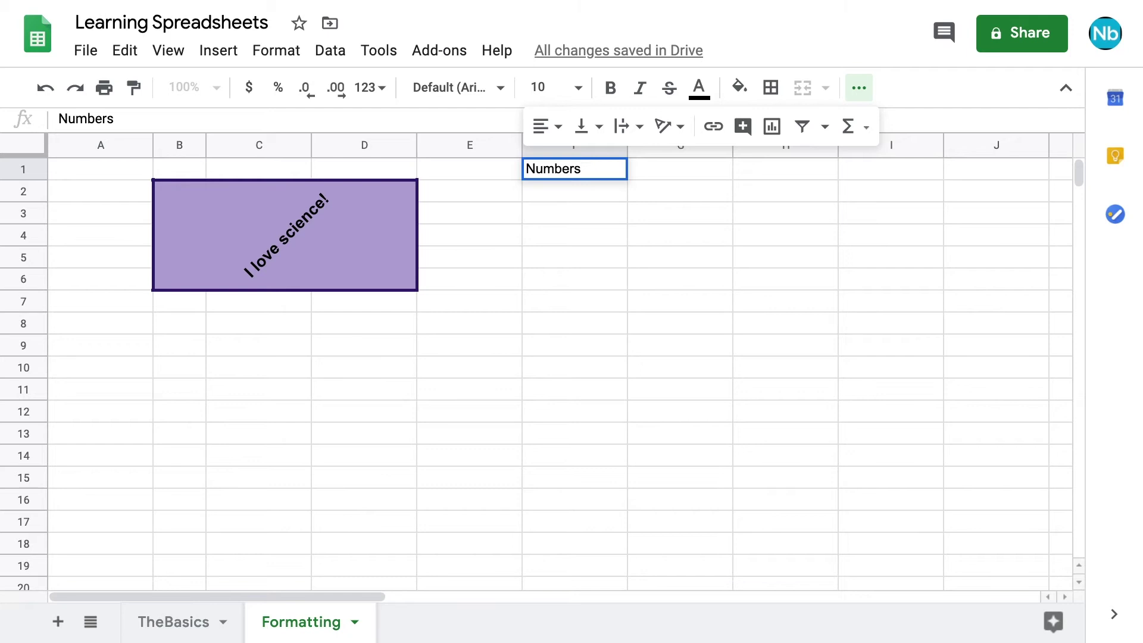
pyautogui.press('Return')
pyautogui.write('5.73')
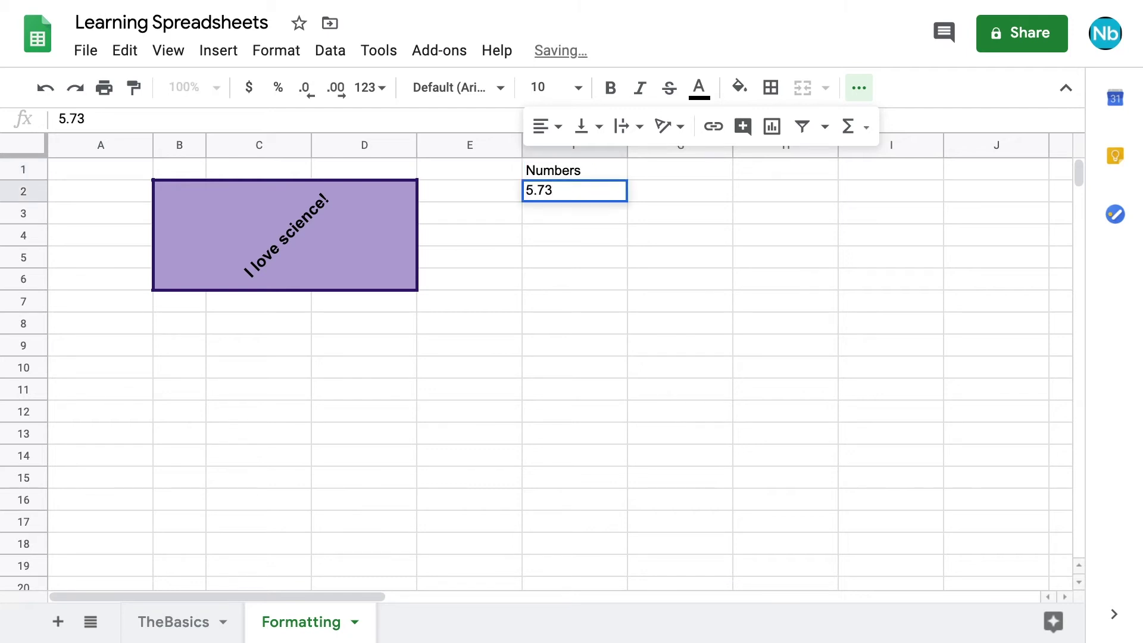
pyautogui.press('Return')
# Try decimal, currency and percent formats on F2, then set it to plain Number format.
pyautogui.click(591, 187)
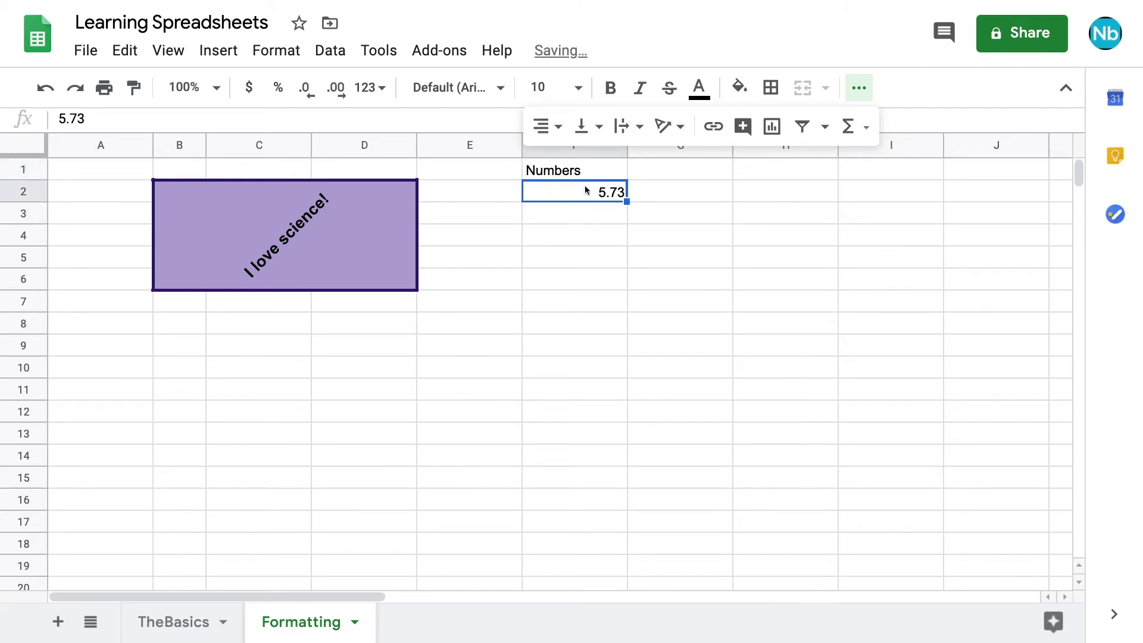
pyautogui.click(306, 94)
pyautogui.click(328, 97)
pyautogui.click(328, 97)
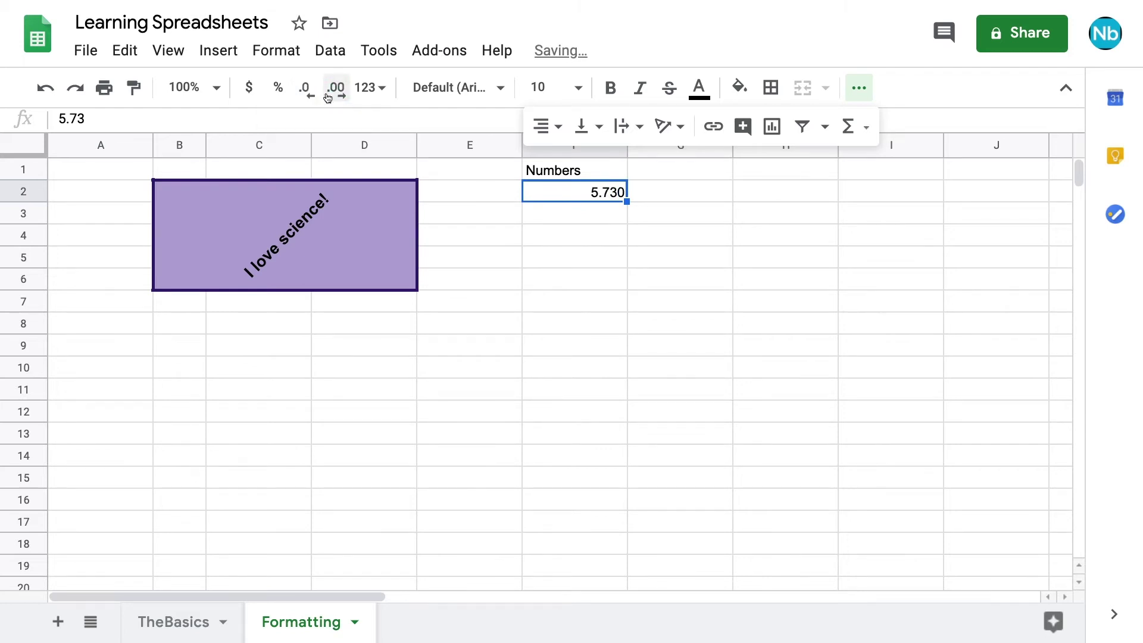
pyautogui.click(251, 93)
pyautogui.click(275, 94)
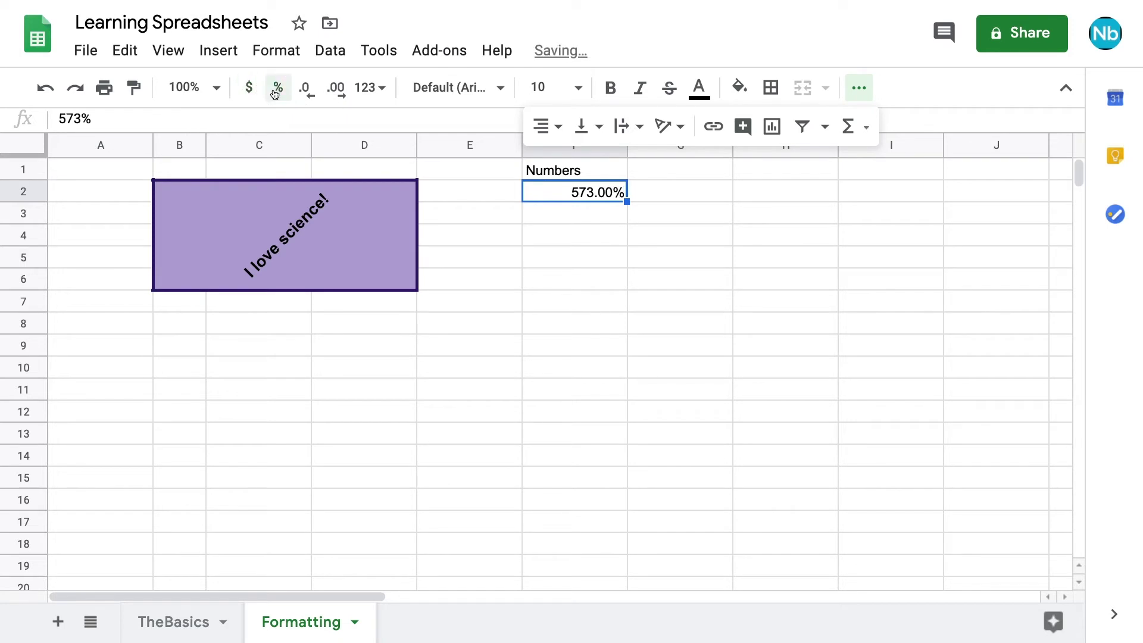
pyautogui.click(370, 90)
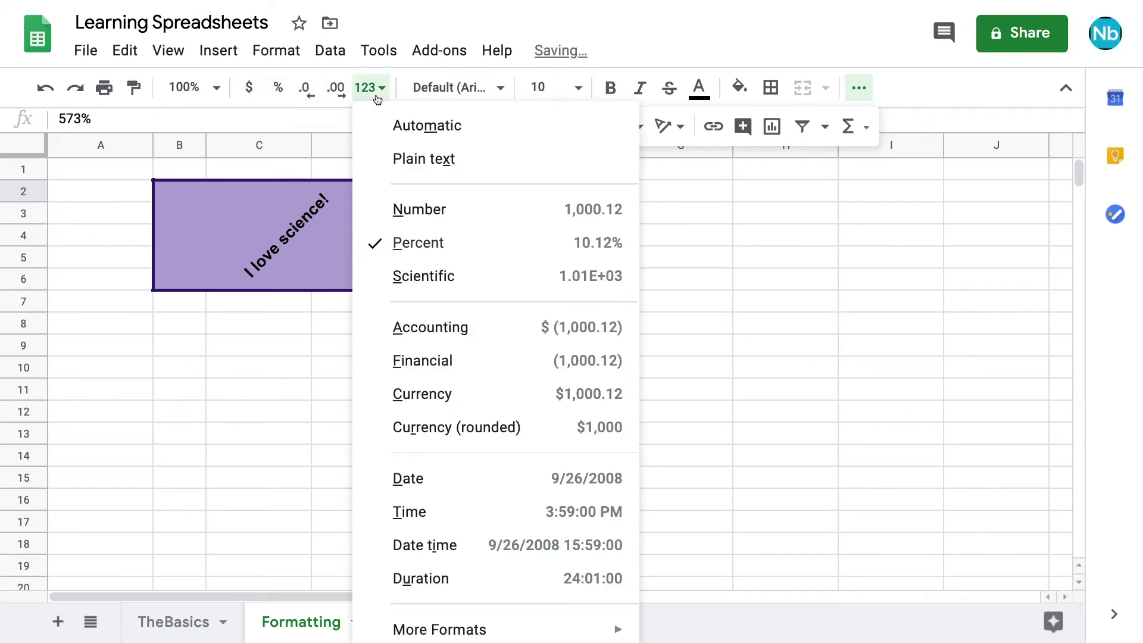
pyautogui.click(384, 208)
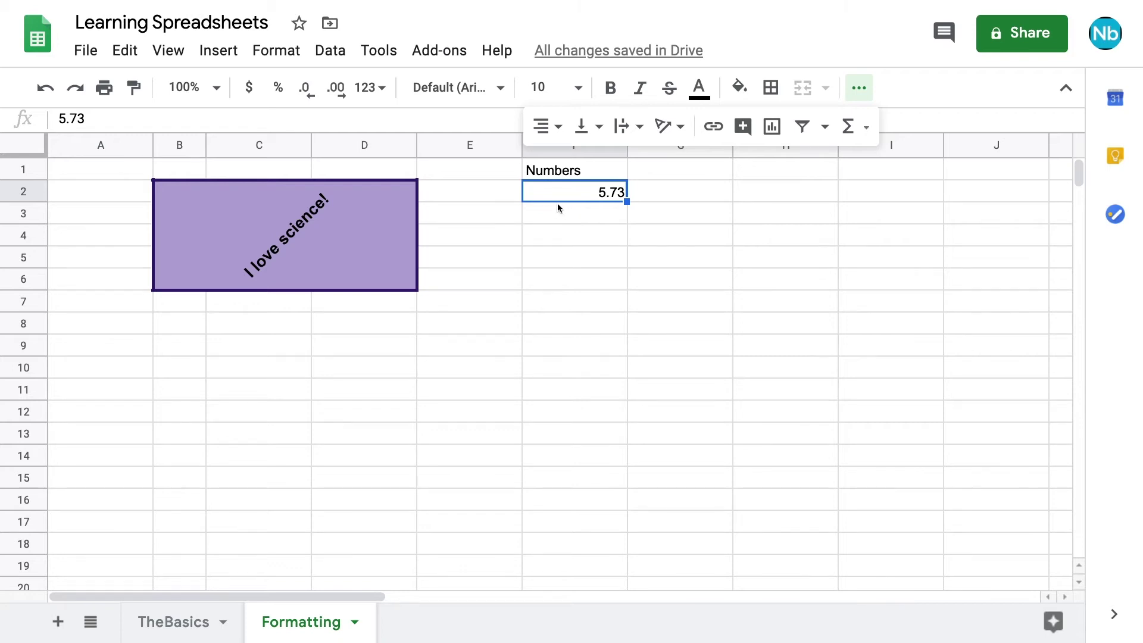
pyautogui.click(274, 55)
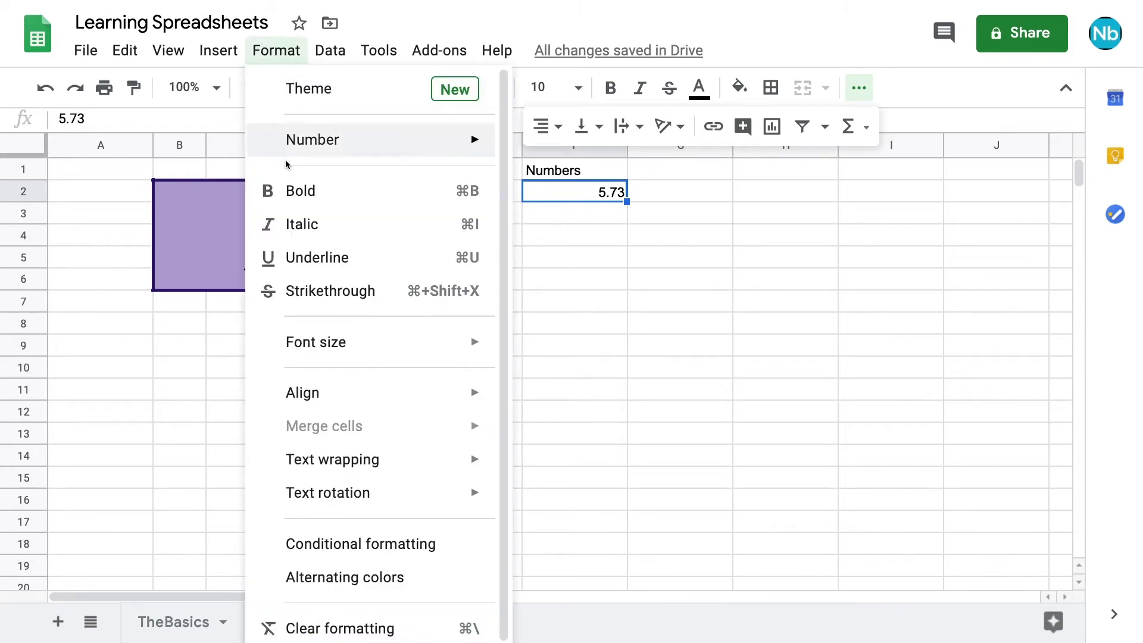
# Start a conditional formatting rule applied to the range F2:F10.
pyautogui.click(316, 552)
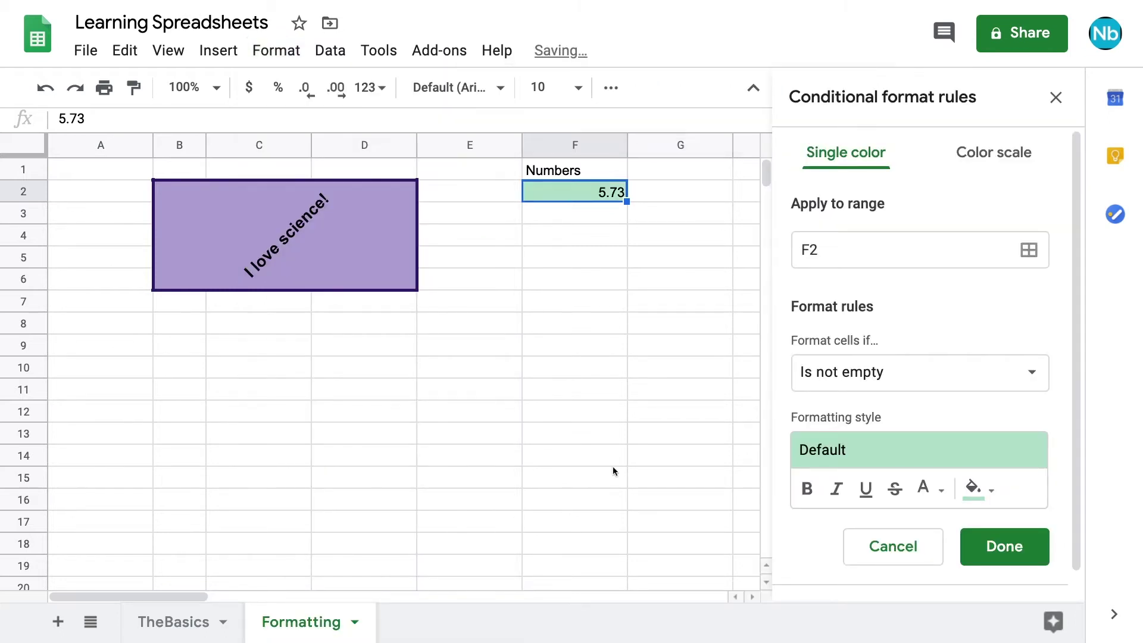
pyautogui.click(1032, 255)
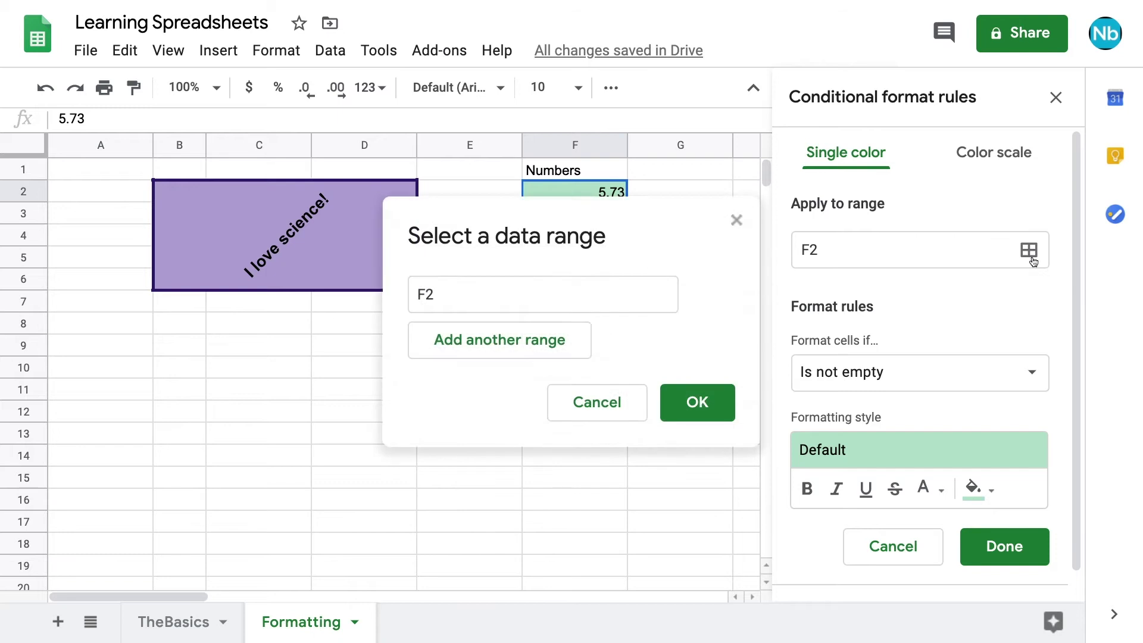
pyautogui.moveTo(620, 215); pyautogui.dragTo(337, 215)
pyautogui.moveTo(566, 194); pyautogui.dragTo(569, 367)
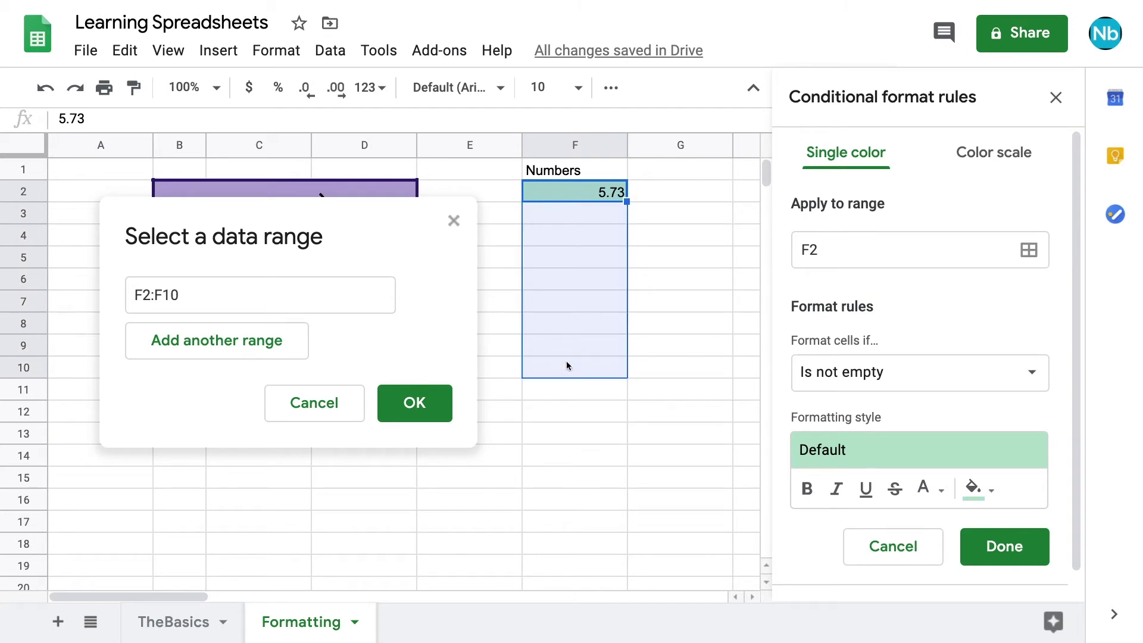
pyautogui.click(439, 404)
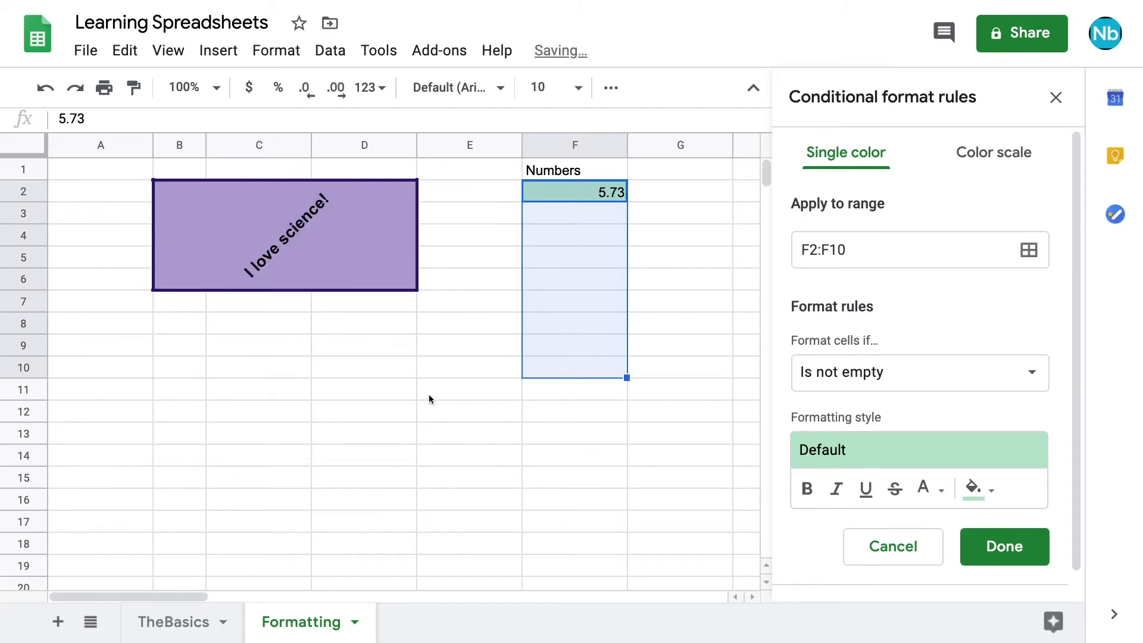
# Make the rule highlight values greater than 5 in the default green, and save it.
pyautogui.click(912, 378)
pyautogui.scroll(-5, 912, 379)
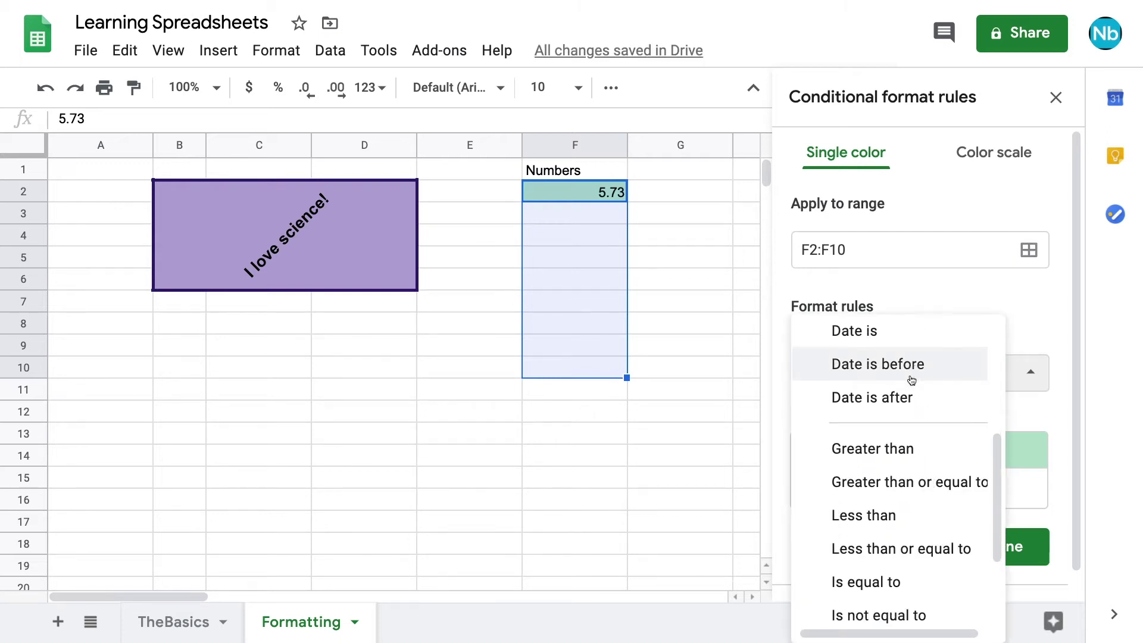
pyautogui.scroll(-1, 911, 379)
pyautogui.scroll(-1, 912, 379)
pyautogui.click(898, 387)
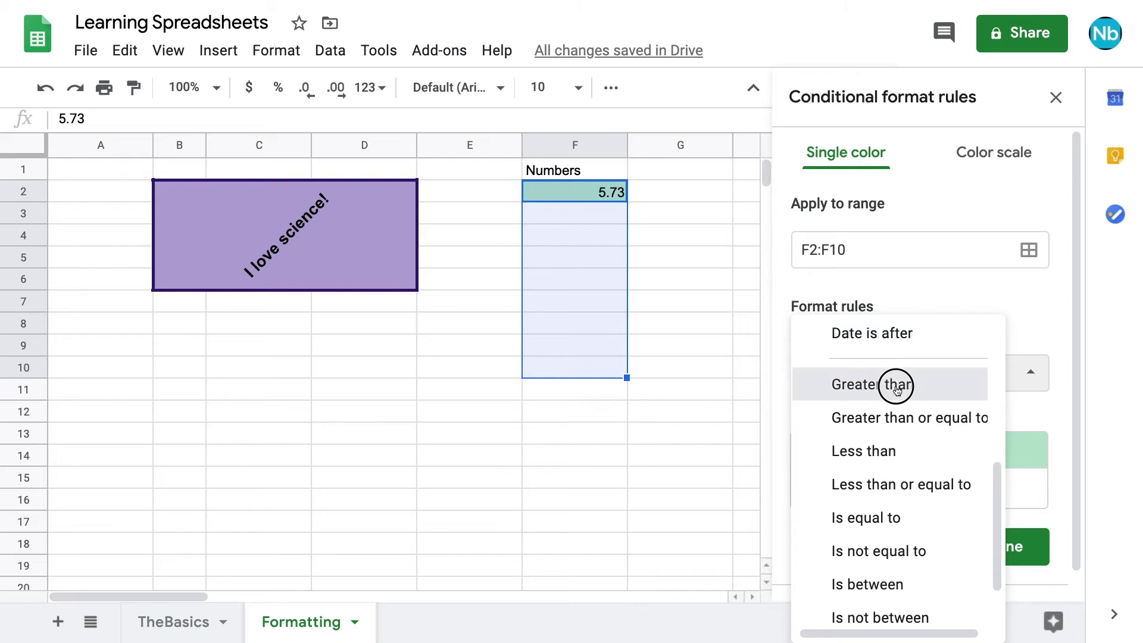
pyautogui.click(874, 407)
pyautogui.write('5')
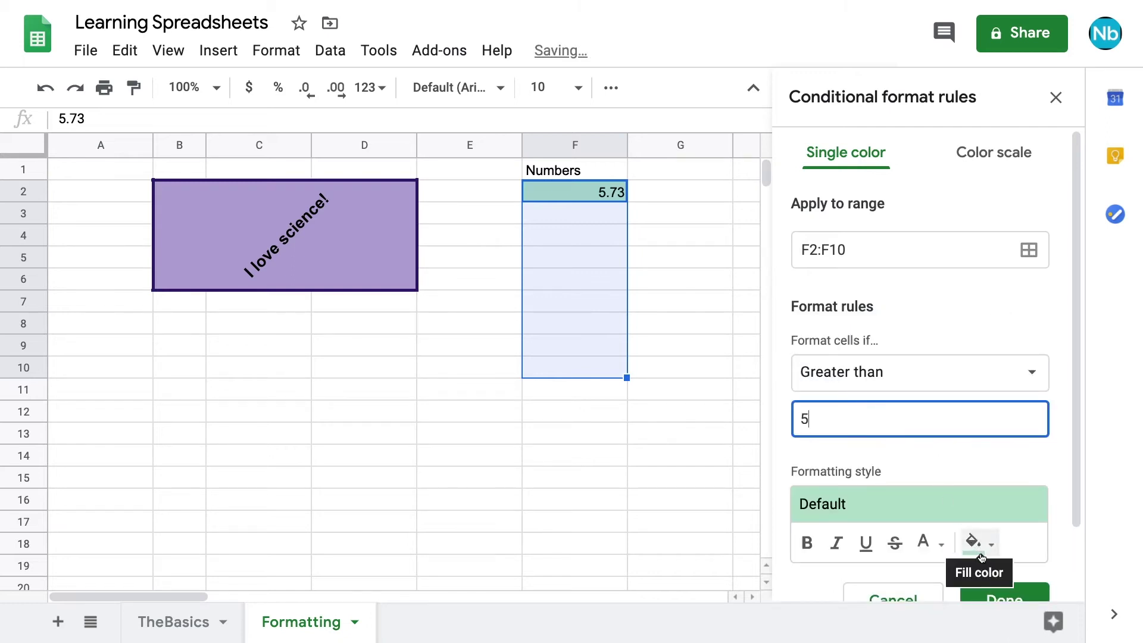
pyautogui.scroll(-1, 981, 557)
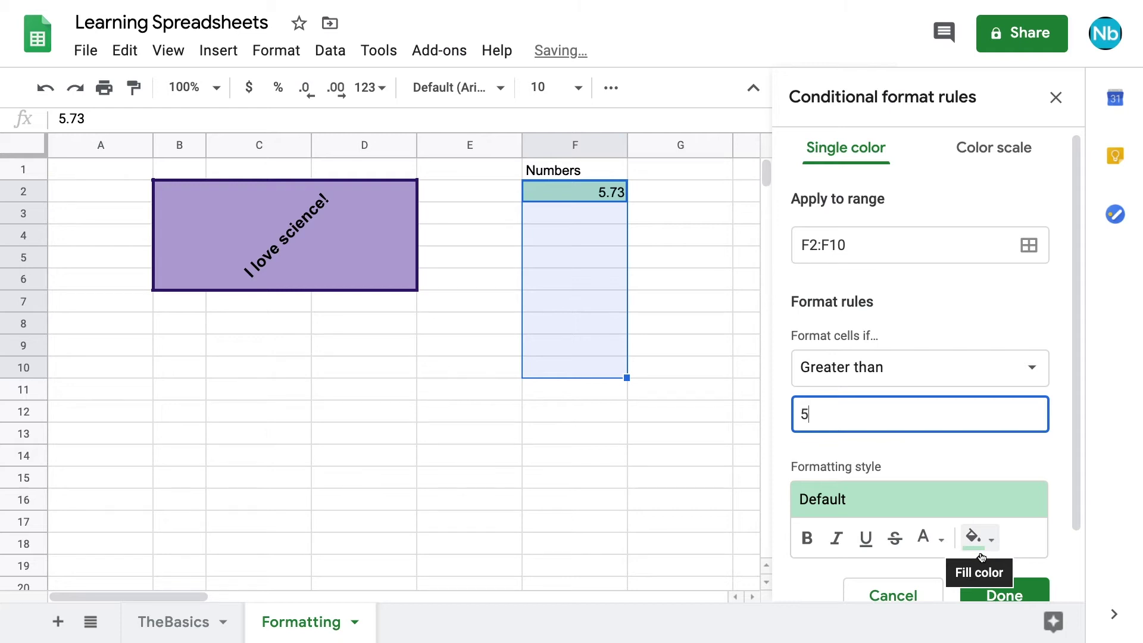
pyautogui.scroll(-3, 981, 557)
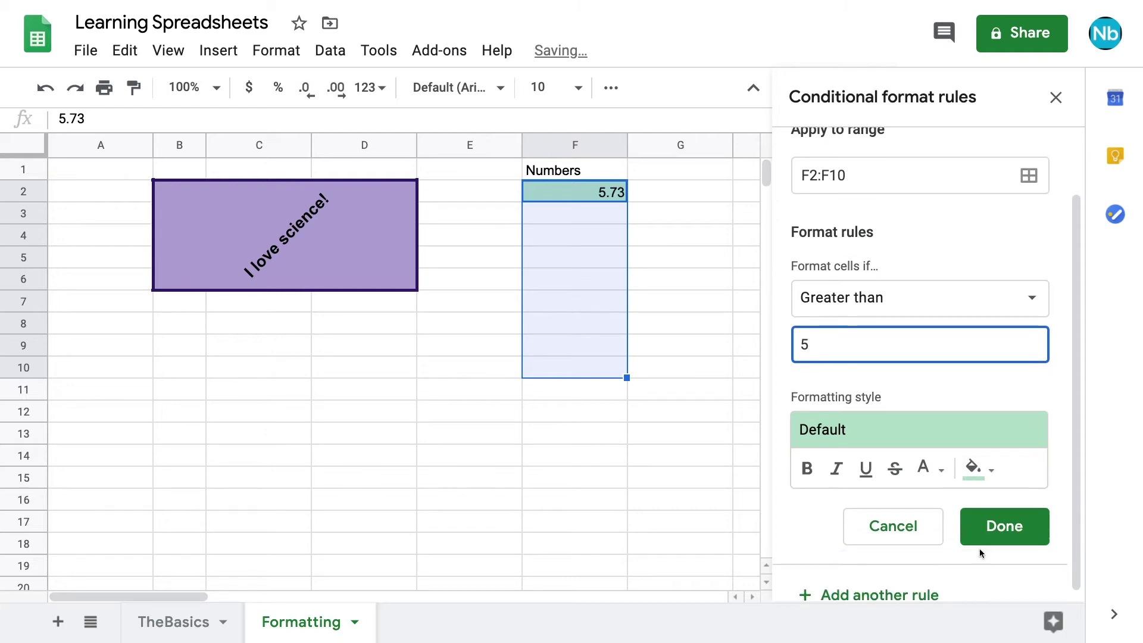
pyautogui.click(980, 516)
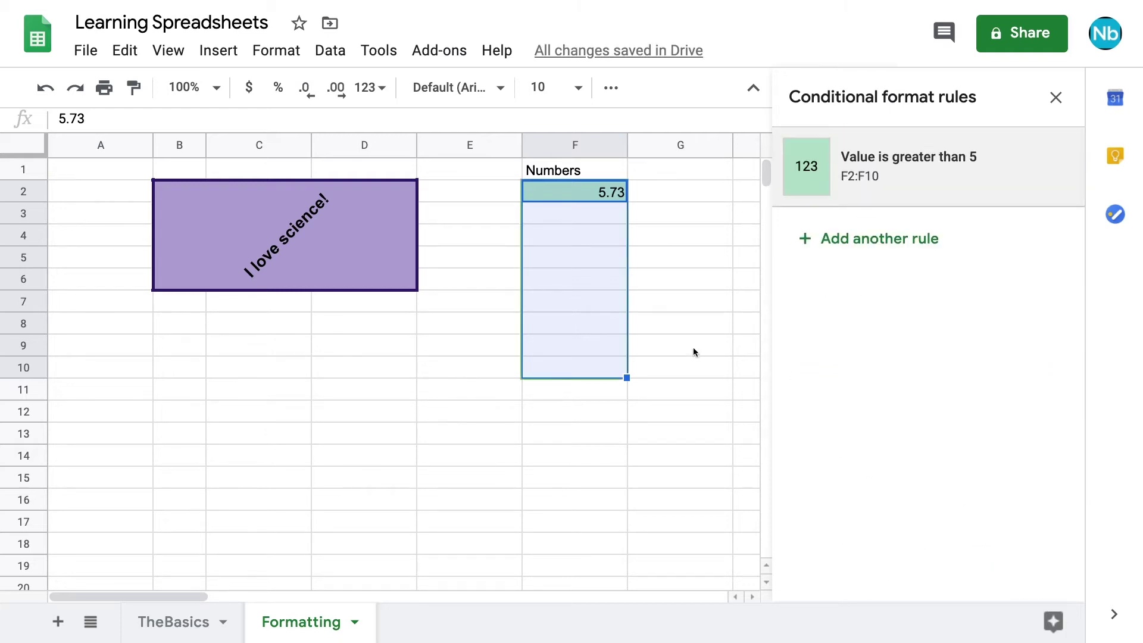
# Enter 6, 7, 3, 2, 1, 7.89882 and 1.2372 down cells F3 to F9.
pyautogui.click(580, 221)
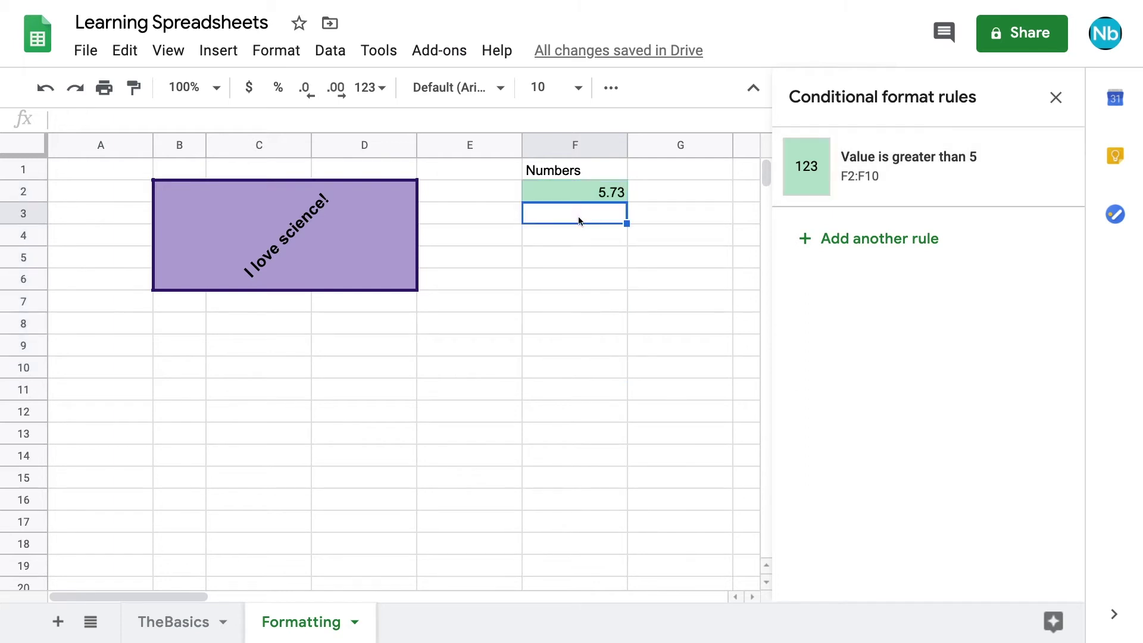
pyautogui.write('6')
pyautogui.press('Return')
pyautogui.write('7')
pyautogui.press('Return')
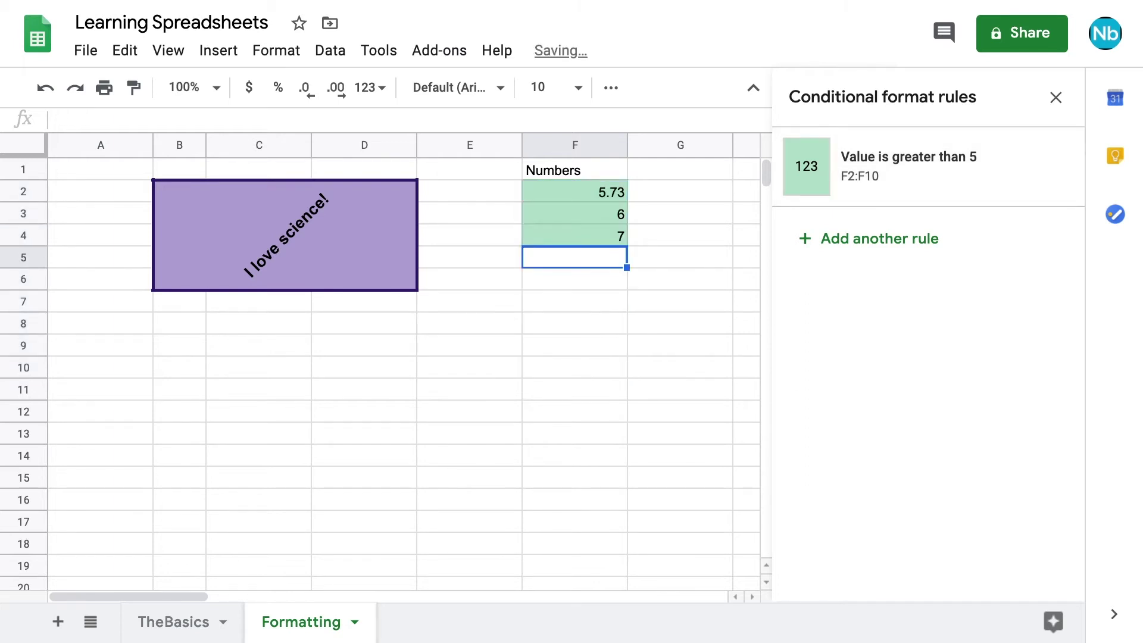
pyautogui.write('3')
pyautogui.press('Return')
pyautogui.write('2')
pyautogui.press('Return')
pyautogui.write('1')
pyautogui.press('Return')
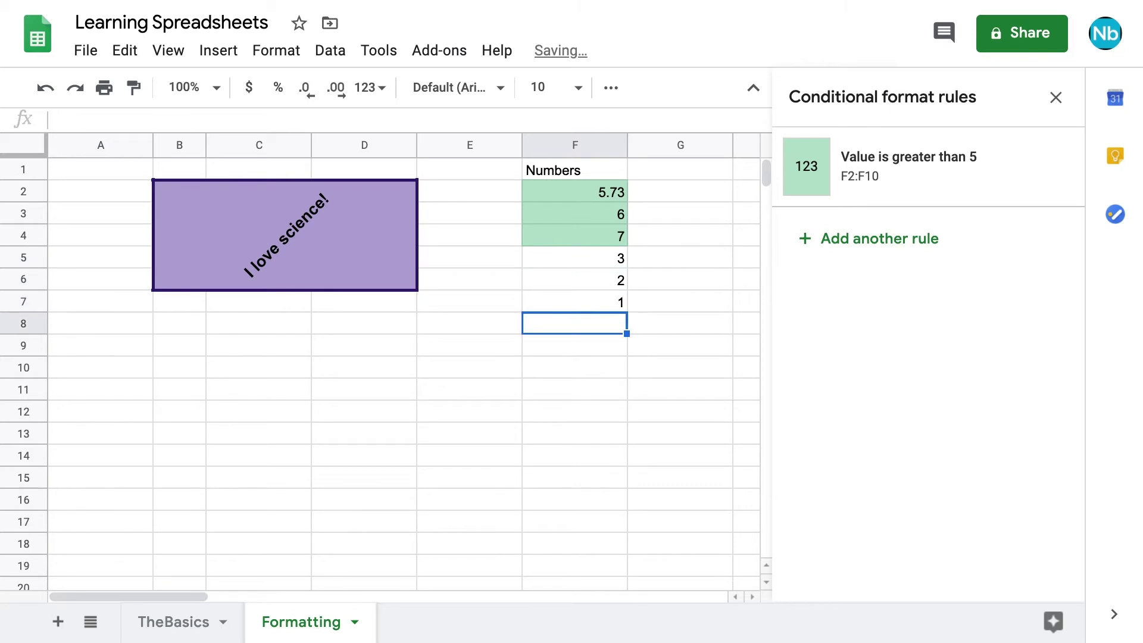
pyautogui.write('7.89882')
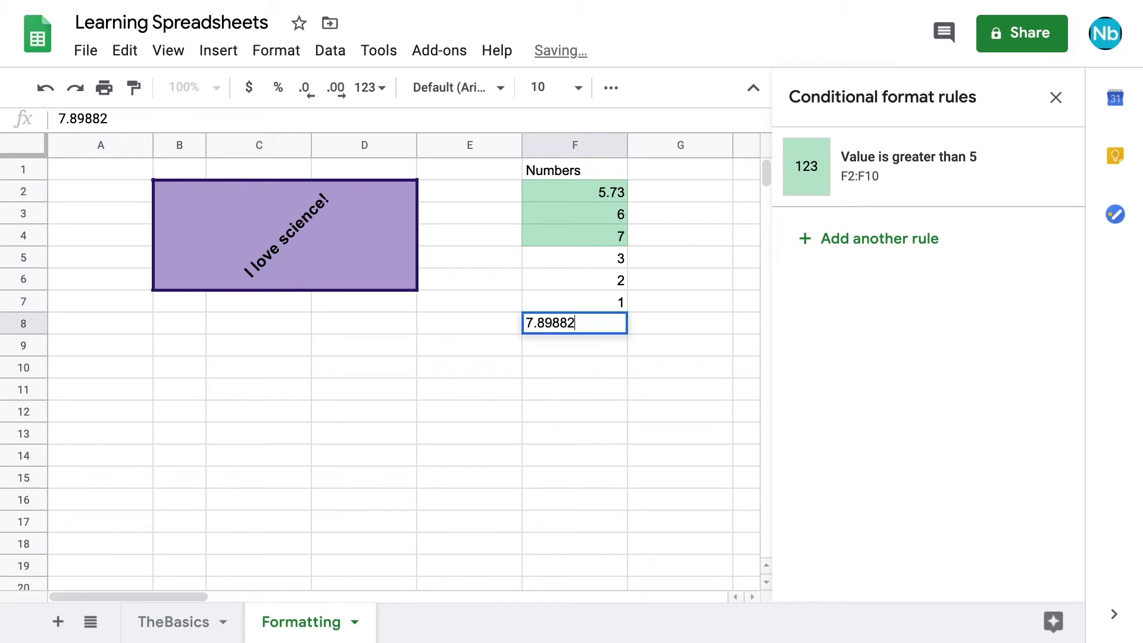
pyautogui.press('Return')
pyautogui.write('1.2372')
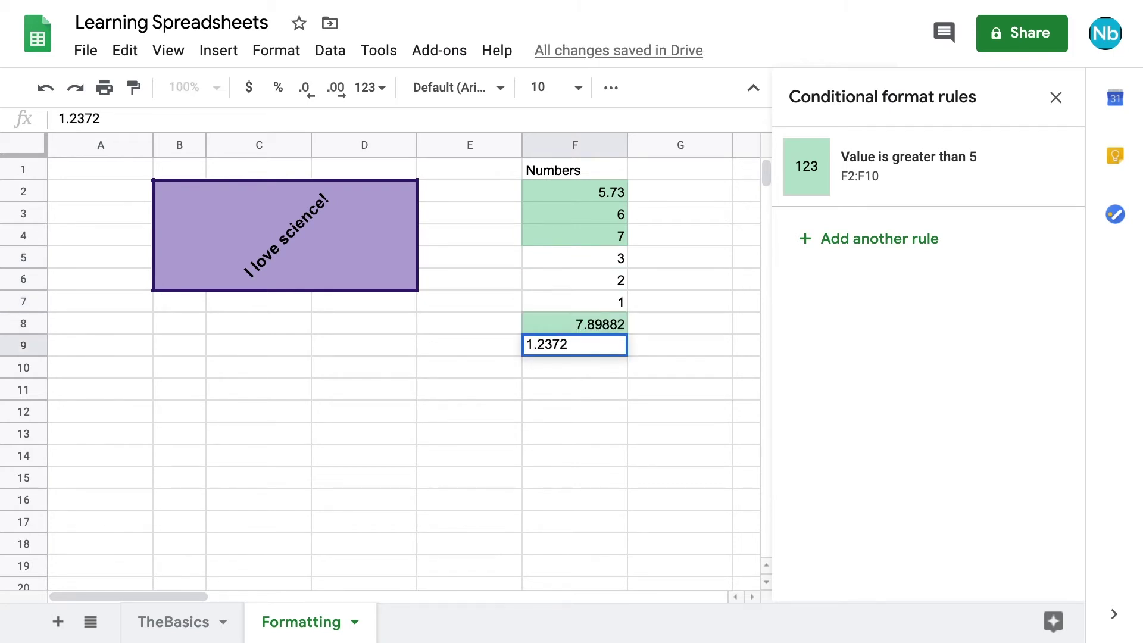
pyautogui.press('Return')
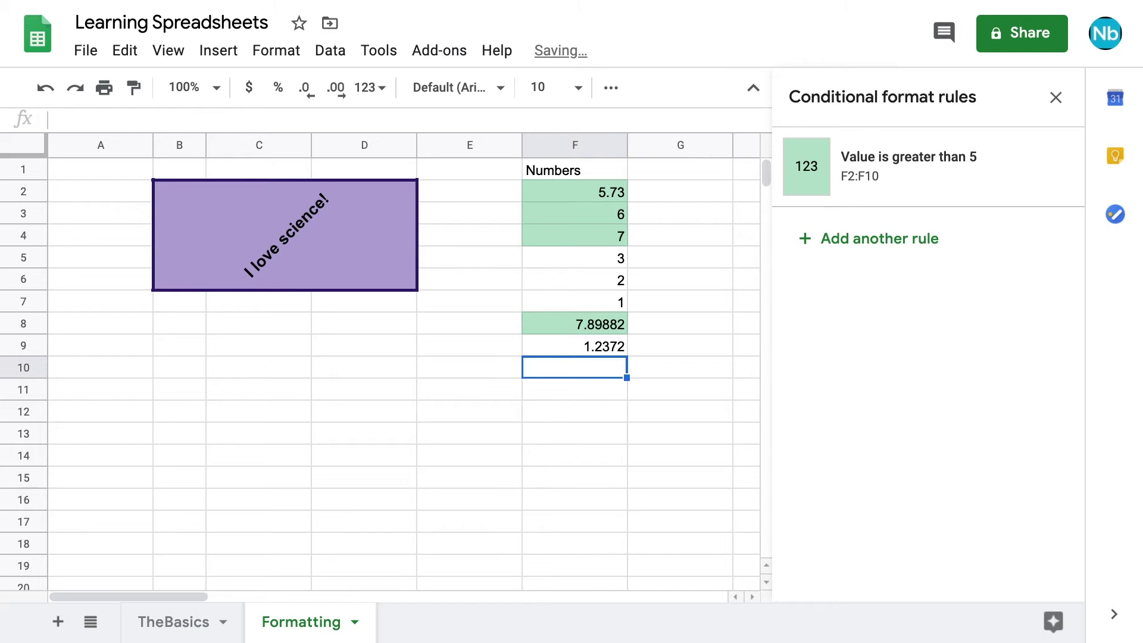
# Add a second conditional rule on F1:F10 with the condition less than 3.
pyautogui.click(812, 245)
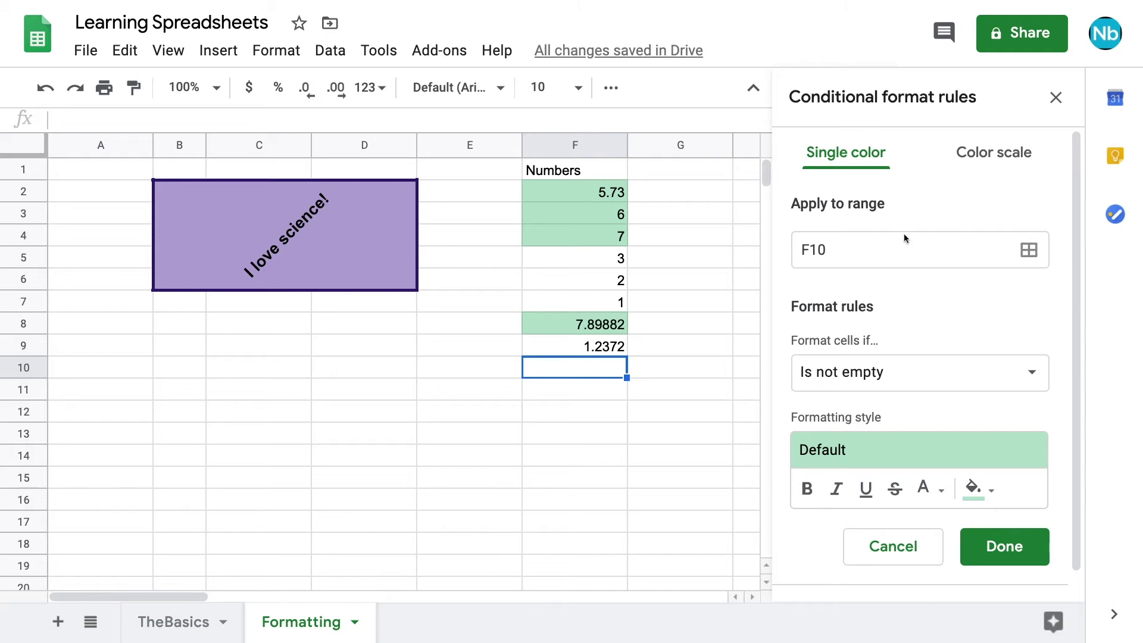
pyautogui.click(868, 242)
pyautogui.write(':')
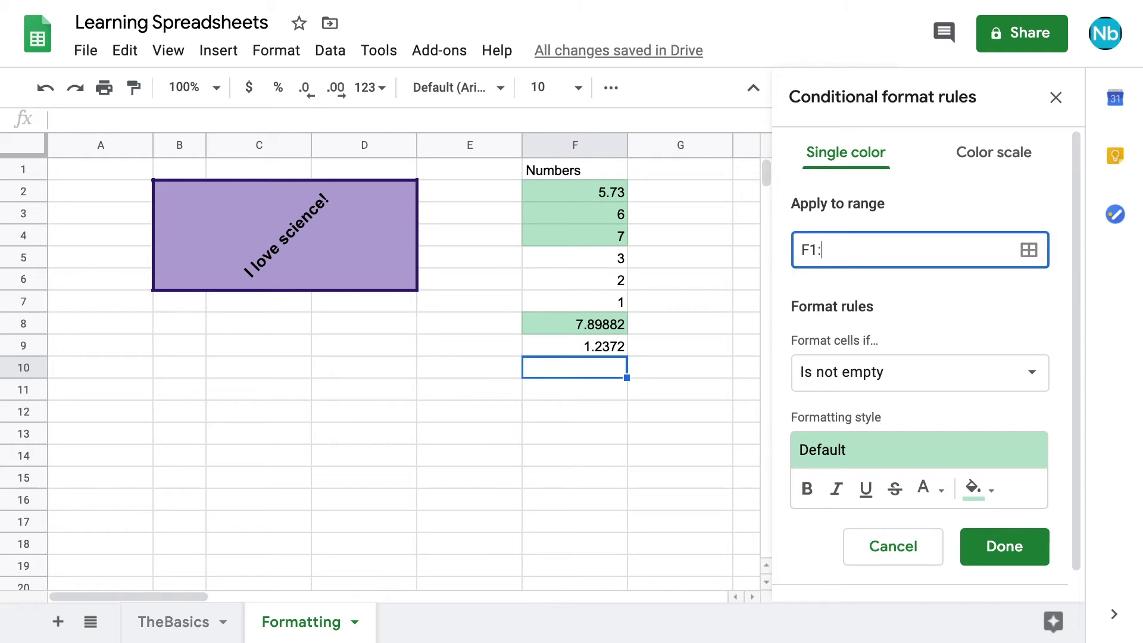
pyautogui.write('F10')
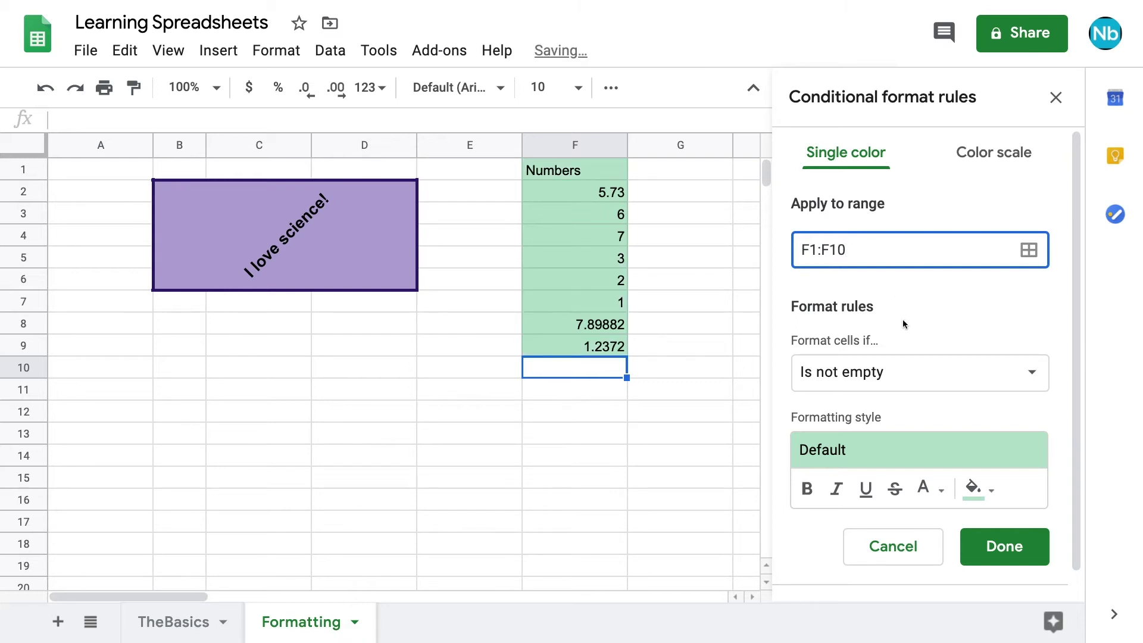
pyautogui.click(996, 385)
pyautogui.scroll(-4, 931, 423)
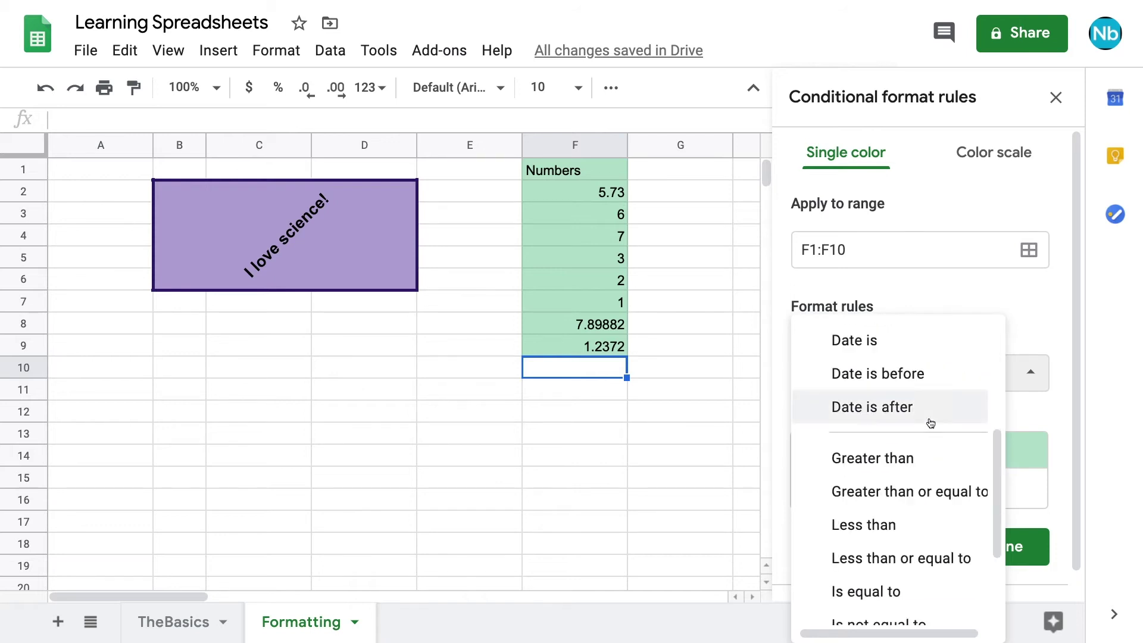
pyautogui.scroll(-1, 931, 422)
pyautogui.scroll(-3, 931, 423)
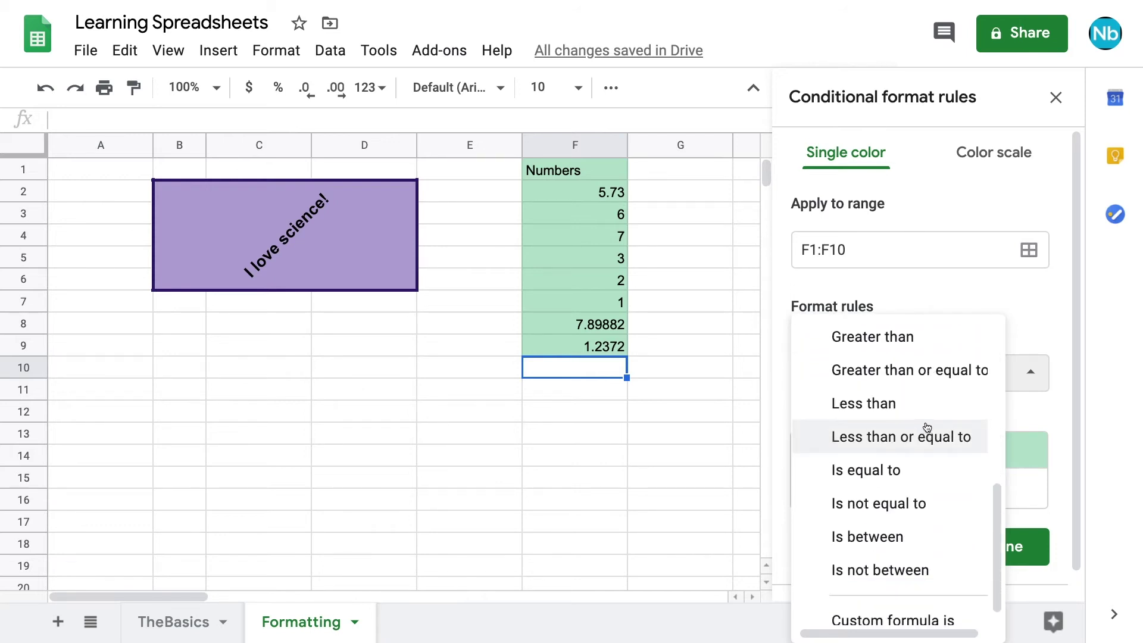
pyautogui.click(921, 403)
pyautogui.click(917, 418)
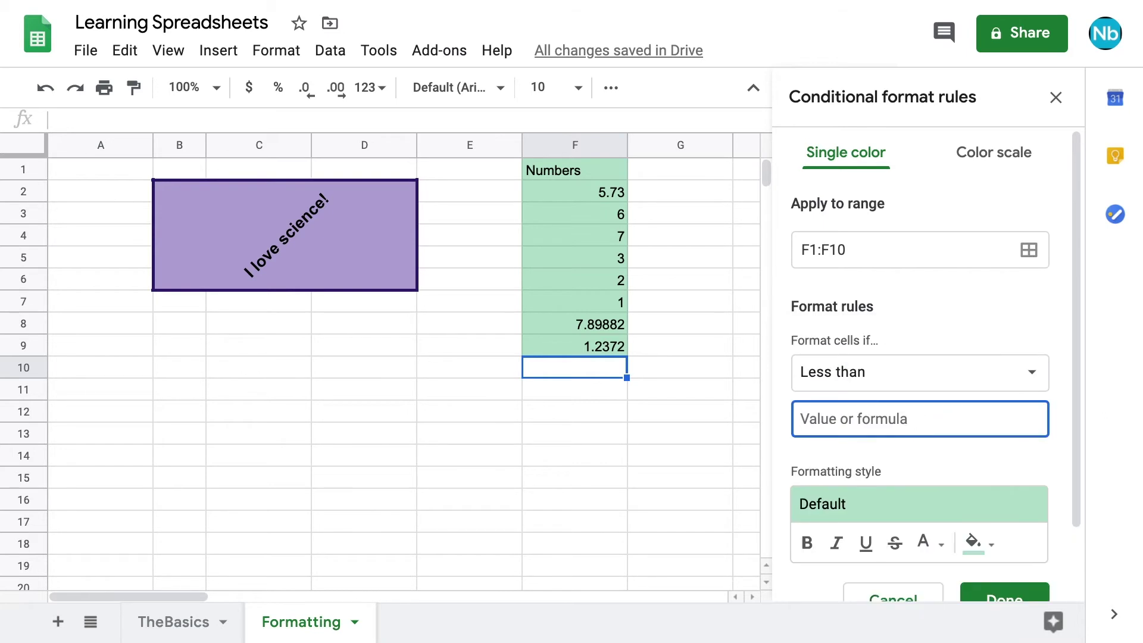
pyautogui.write('3')
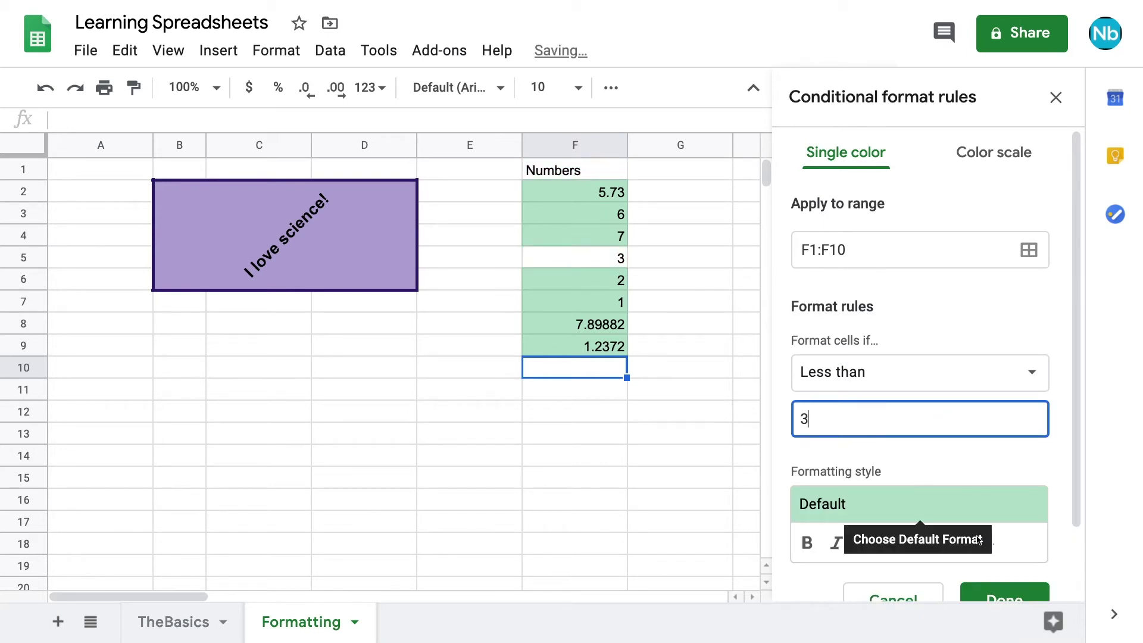
# Give the less-than-3 rule an orange fill, save it and close the rules panel.
pyautogui.click(978, 542)
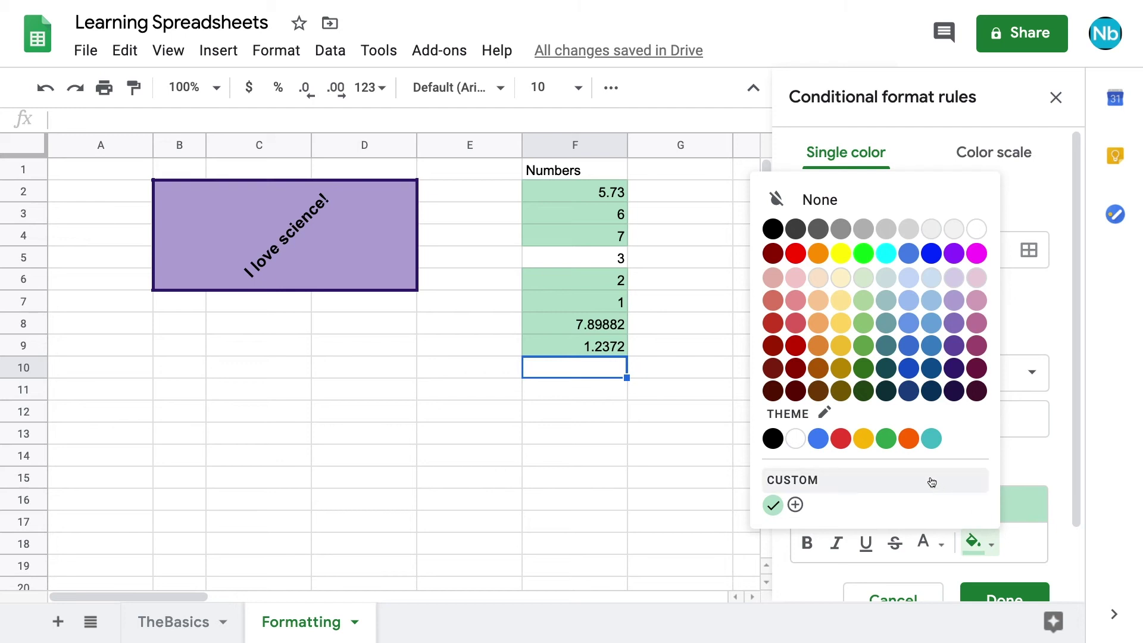
pyautogui.click(909, 439)
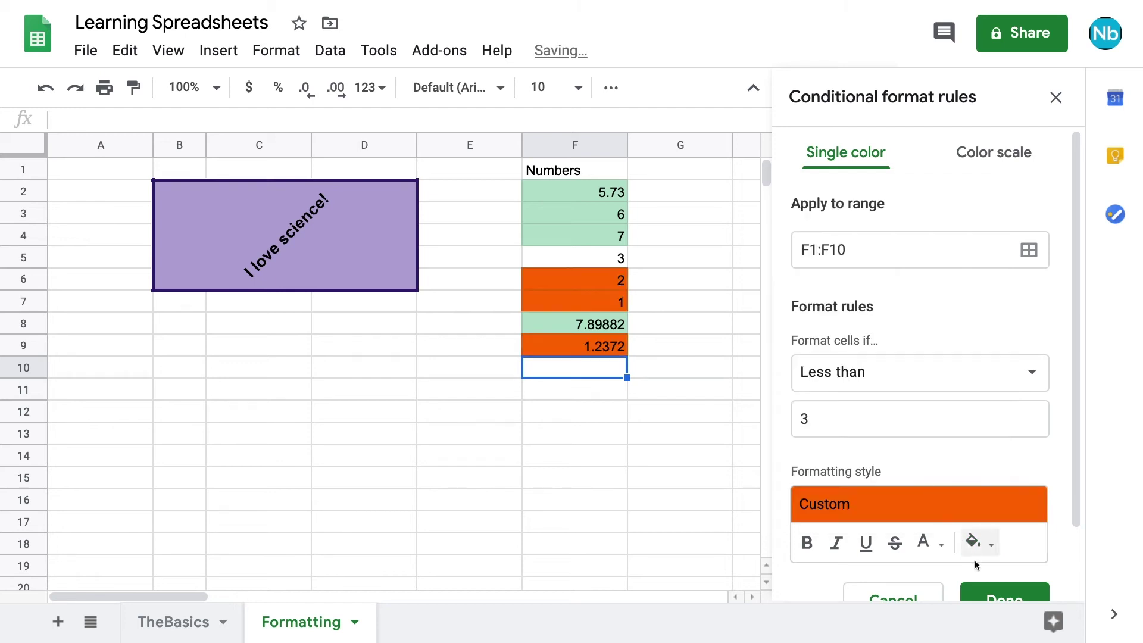
pyautogui.click(988, 592)
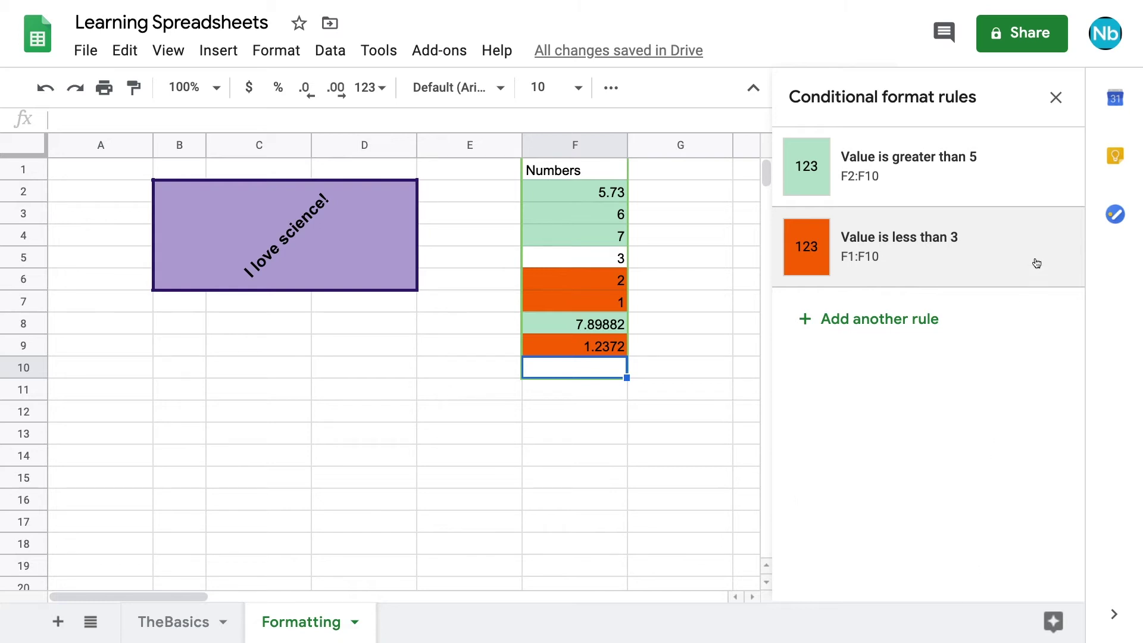
pyautogui.click(1053, 97)
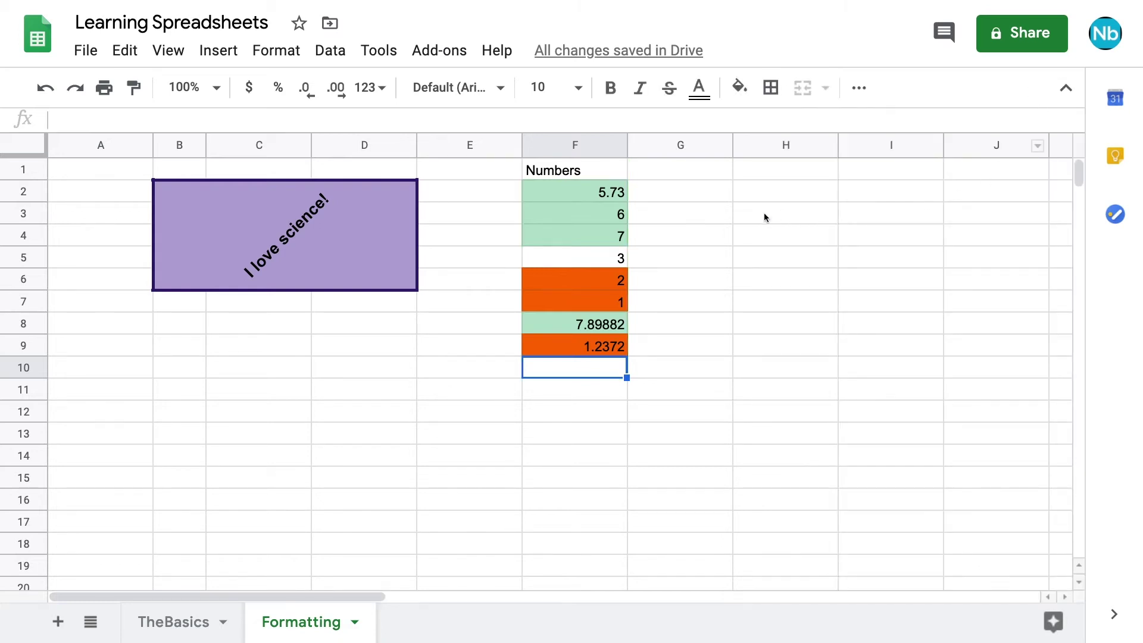
# Freeze row 1 and scroll down and back up to confirm the header stays fixed.
pyautogui.click(168, 51)
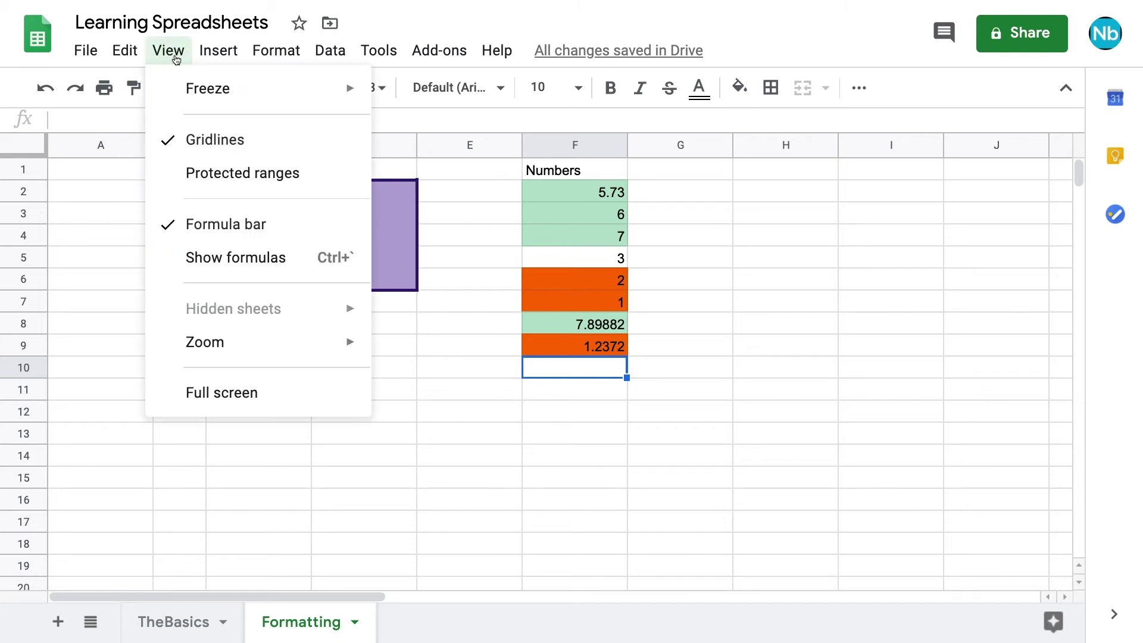
pyautogui.moveTo(178, 87)
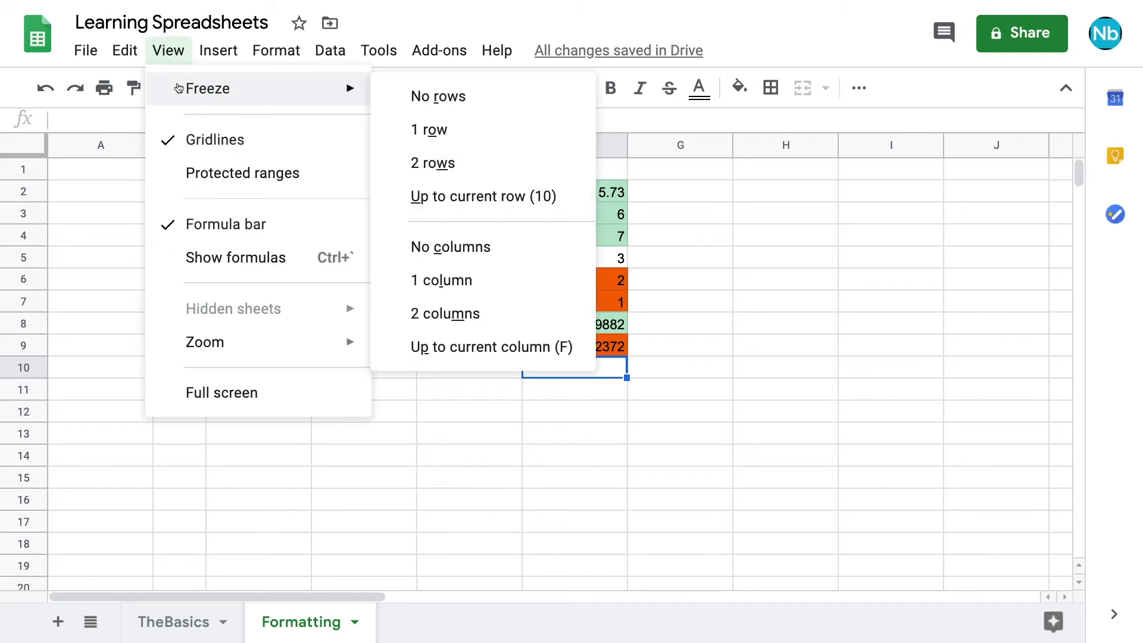
pyautogui.click(417, 133)
pyautogui.scroll(-2, 684, 275)
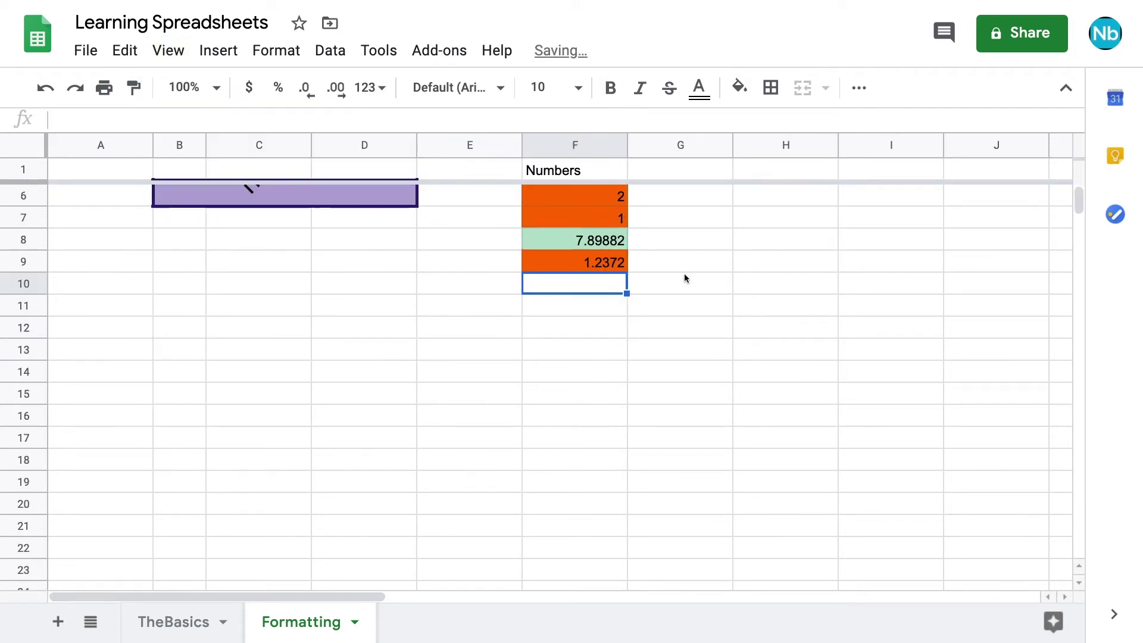
pyautogui.scroll(-2, 684, 275)
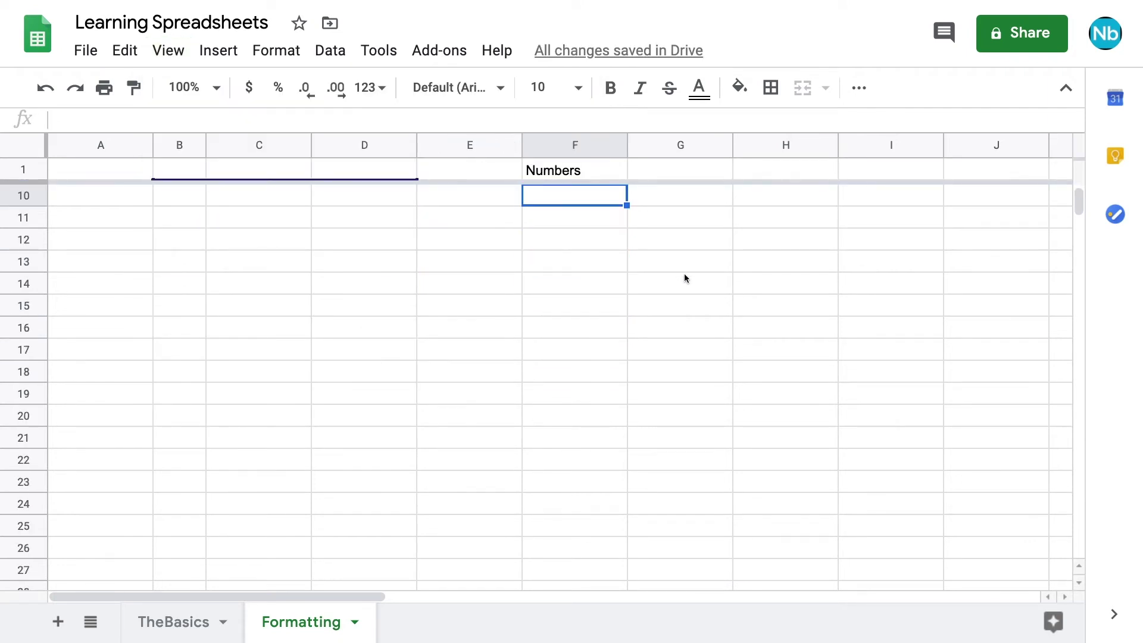
pyautogui.scroll(-3, 684, 278)
pyautogui.scroll(1, 685, 279)
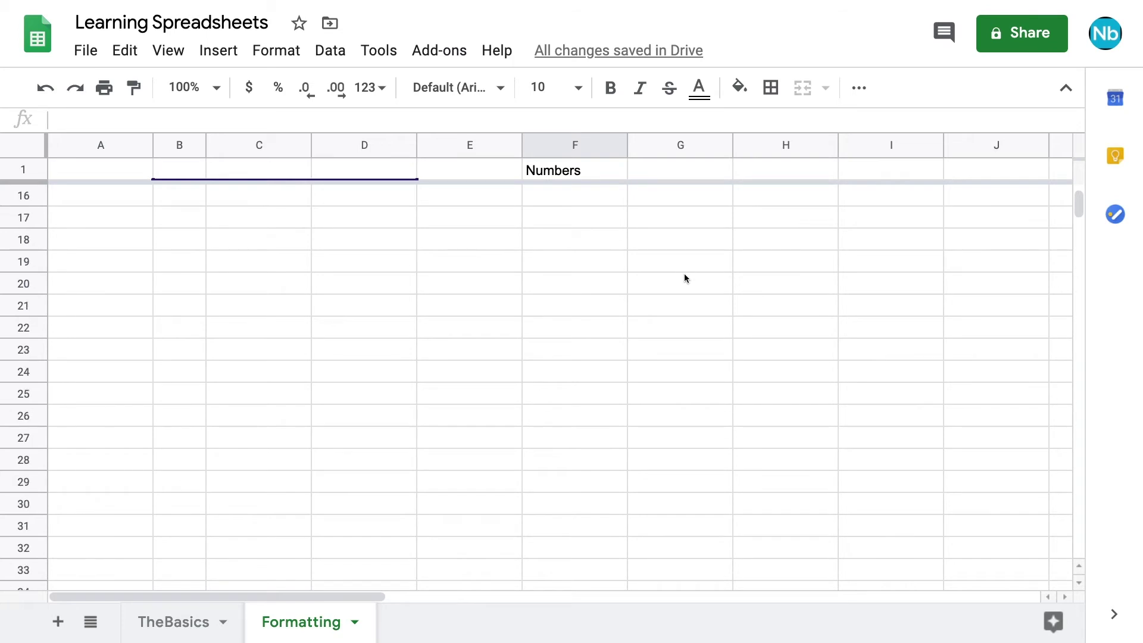
pyautogui.scroll(3, 684, 279)
pyautogui.scroll(2, 684, 278)
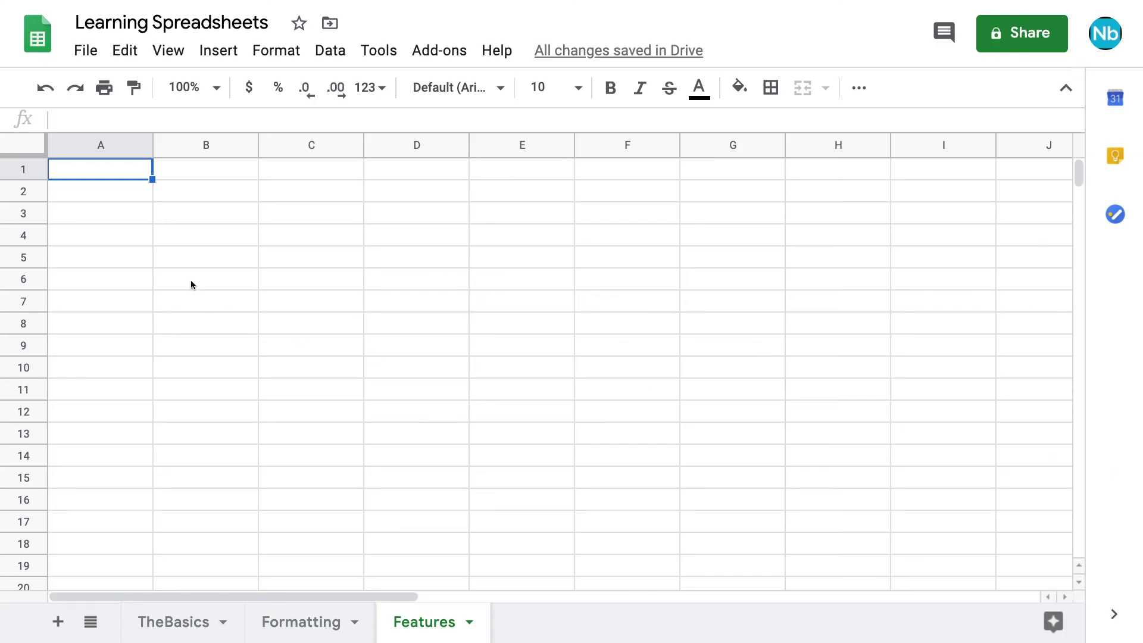
# Type Hello! in A1 and copy it down column A to A7.
pyautogui.doubleClick(80, 174)
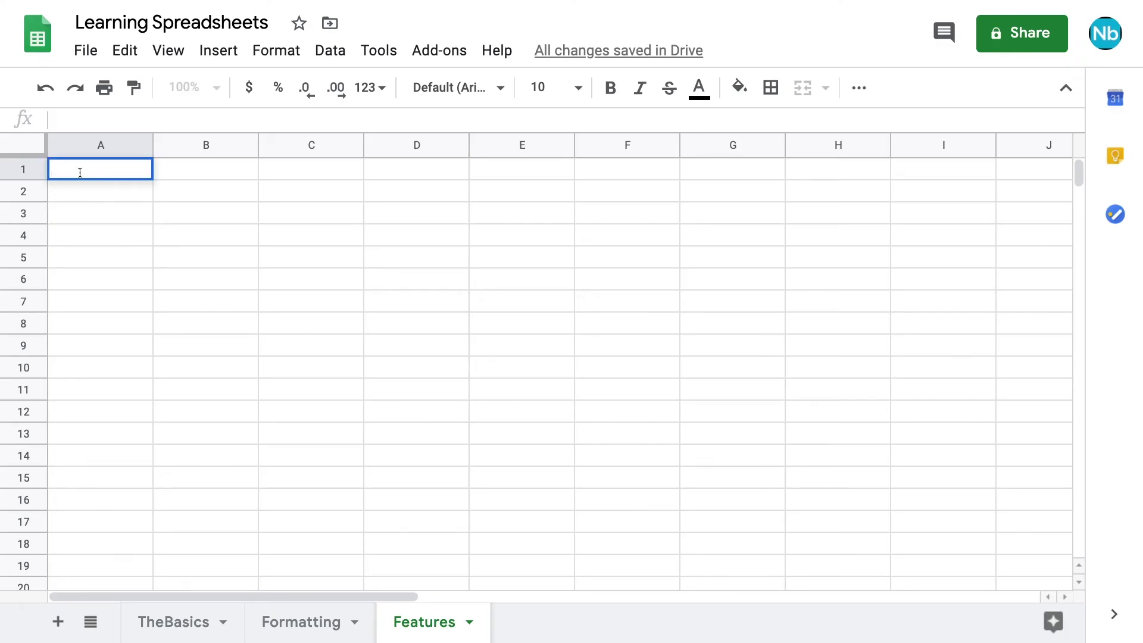
pyautogui.write('Hello!')
pyautogui.press('Return')
pyautogui.click(94, 171)
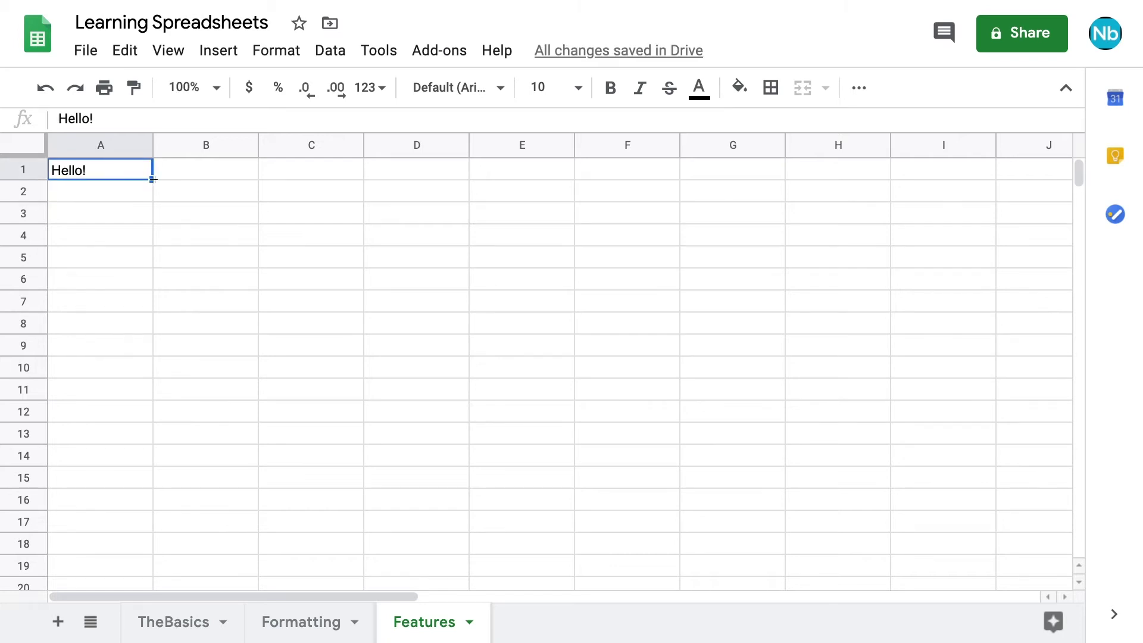
pyautogui.moveTo(153, 179); pyautogui.dragTo(147, 303)
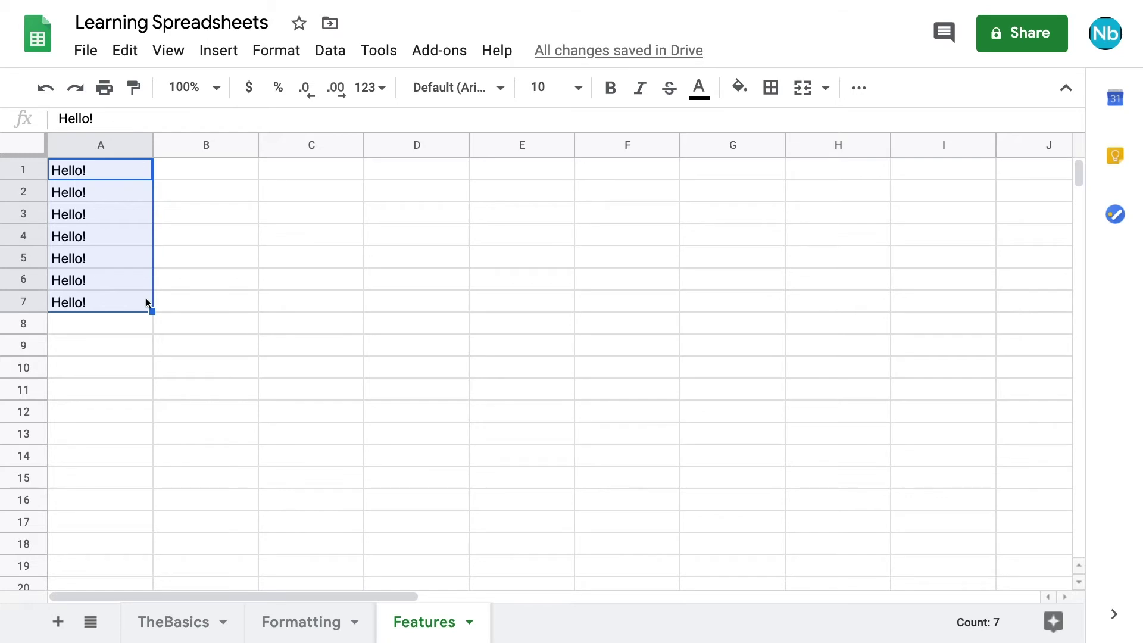
# Enter 1 and 2 in B1:B2 and extend the series to 7 in B7.
pyautogui.click(220, 176)
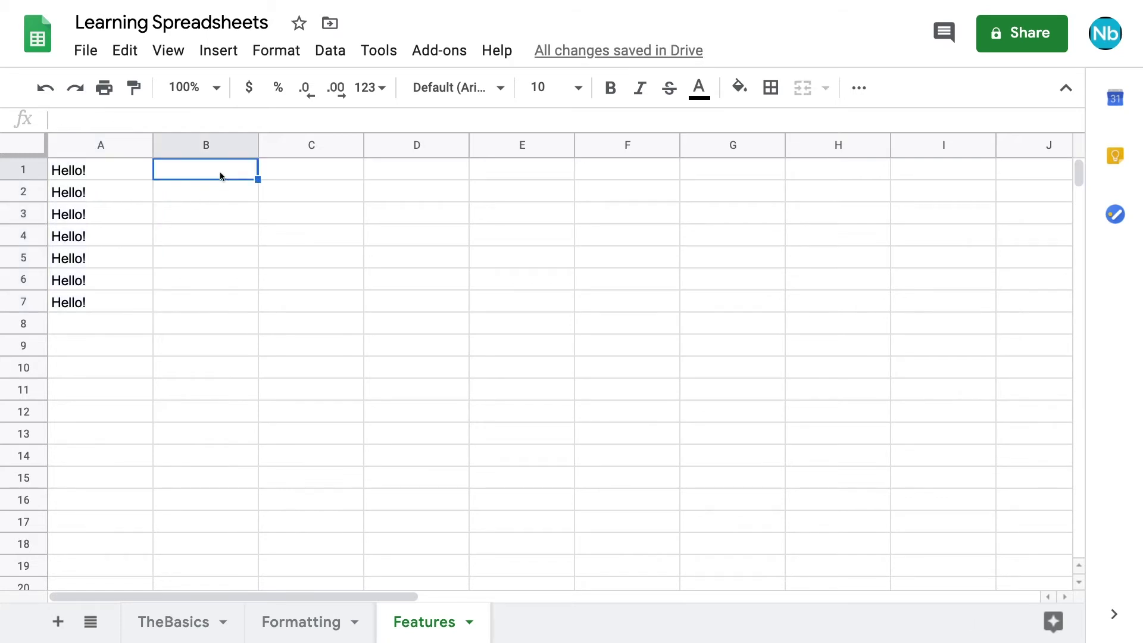
pyautogui.write('1')
pyautogui.press('Return')
pyautogui.write('2')
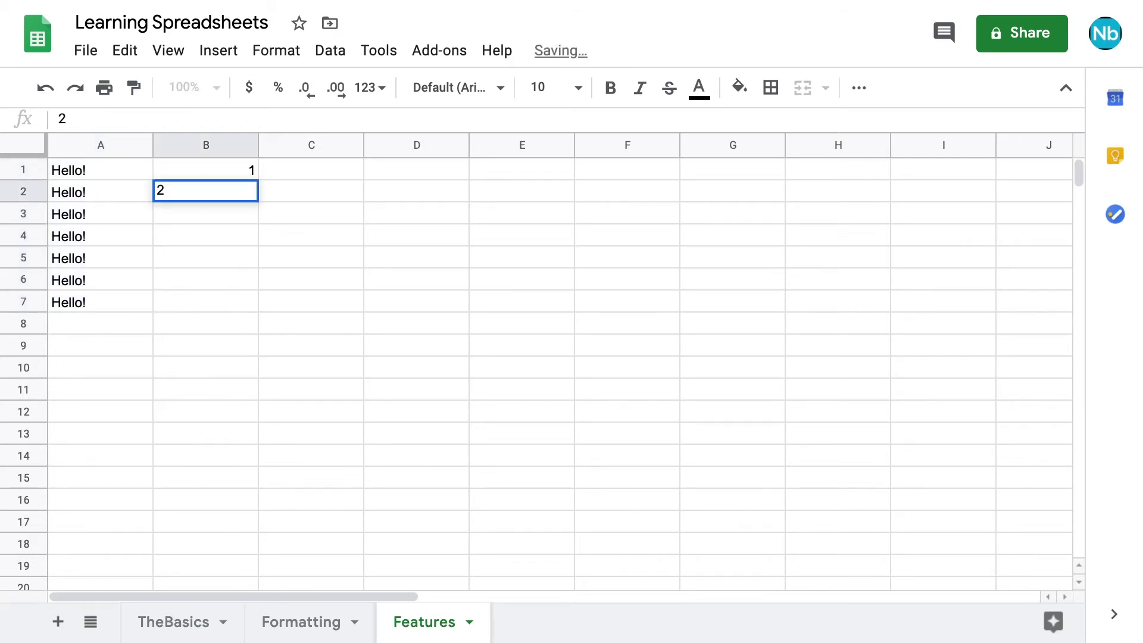
pyautogui.press('Return')
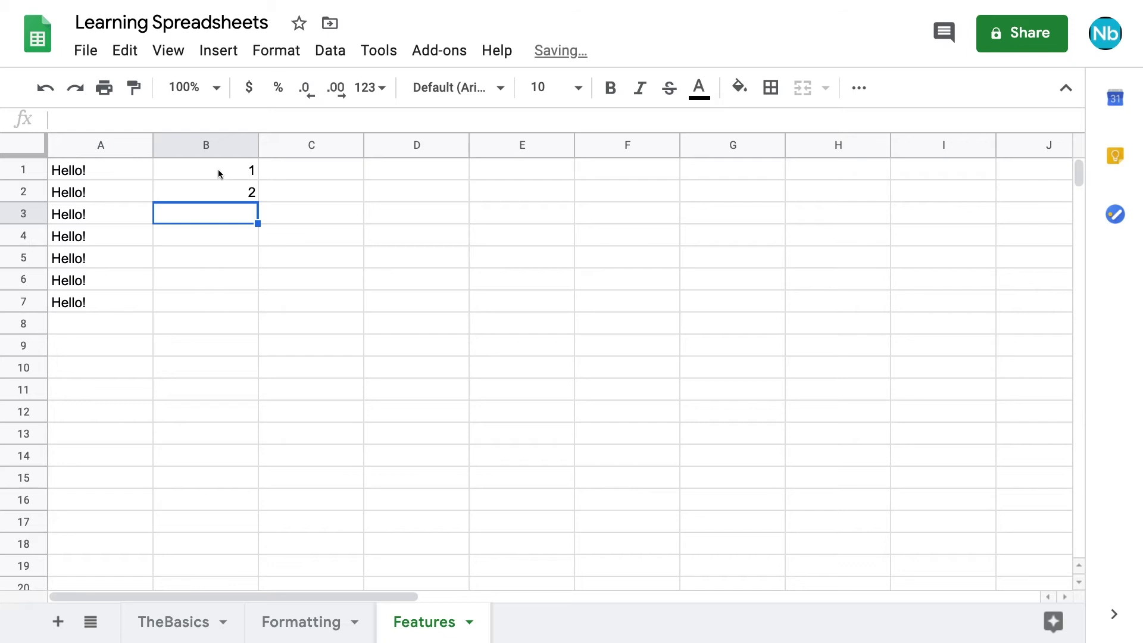
pyautogui.moveTo(219, 172); pyautogui.dragTo(257, 301)
pyautogui.click(332, 173)
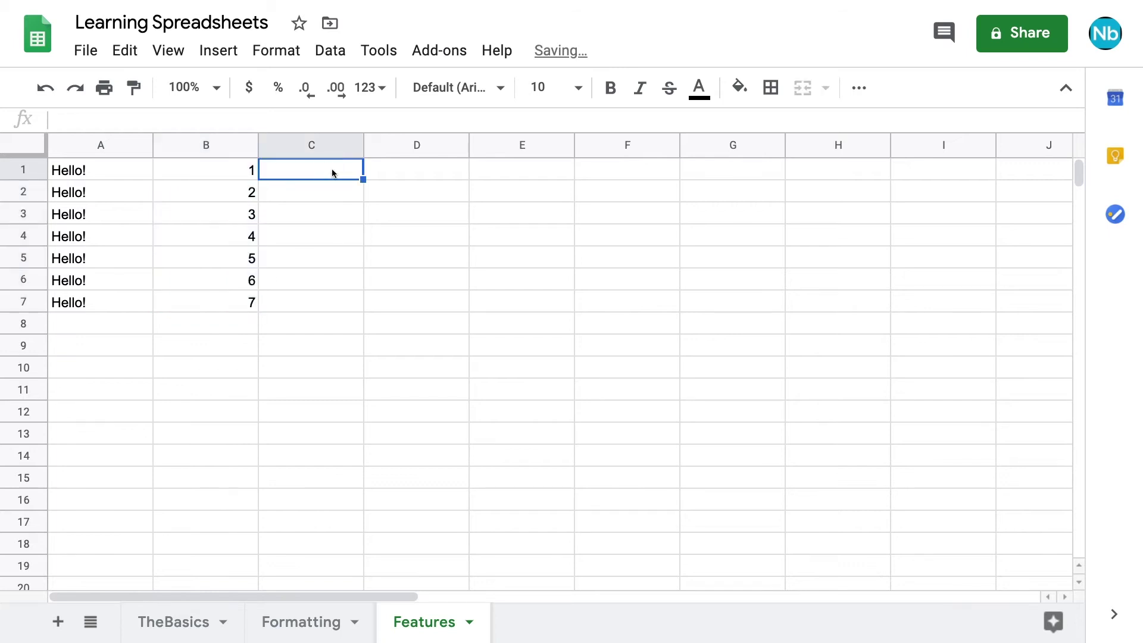
# Enter 4/5 in C1, fill dates down to C7, and apply the Date format.
pyautogui.write('4/5')
pyautogui.press('Return')
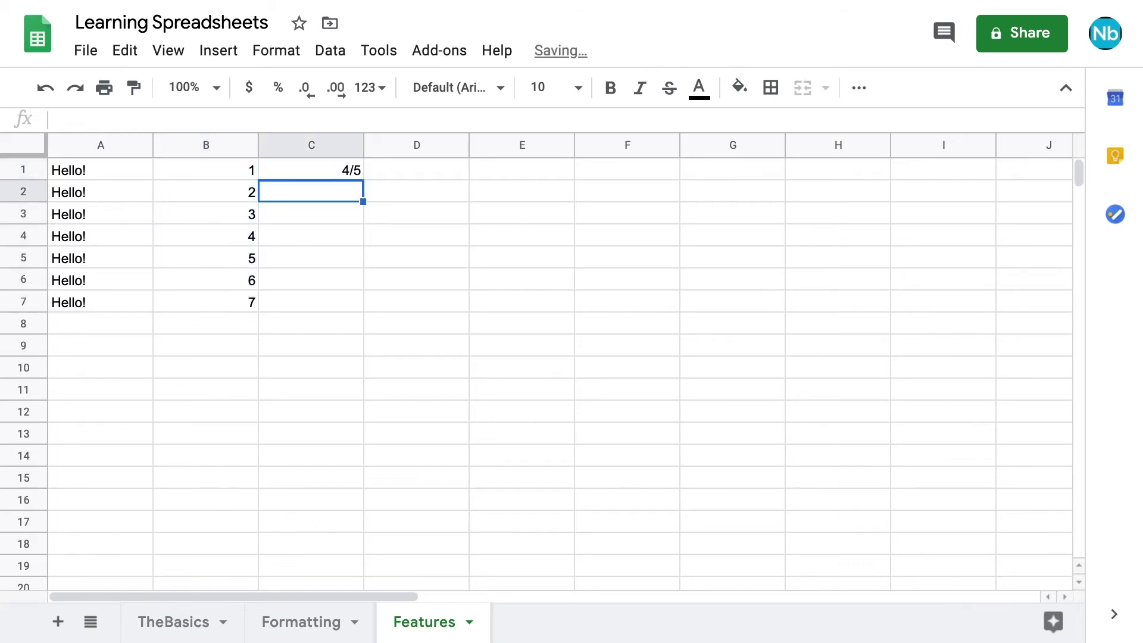
pyautogui.click(337, 168)
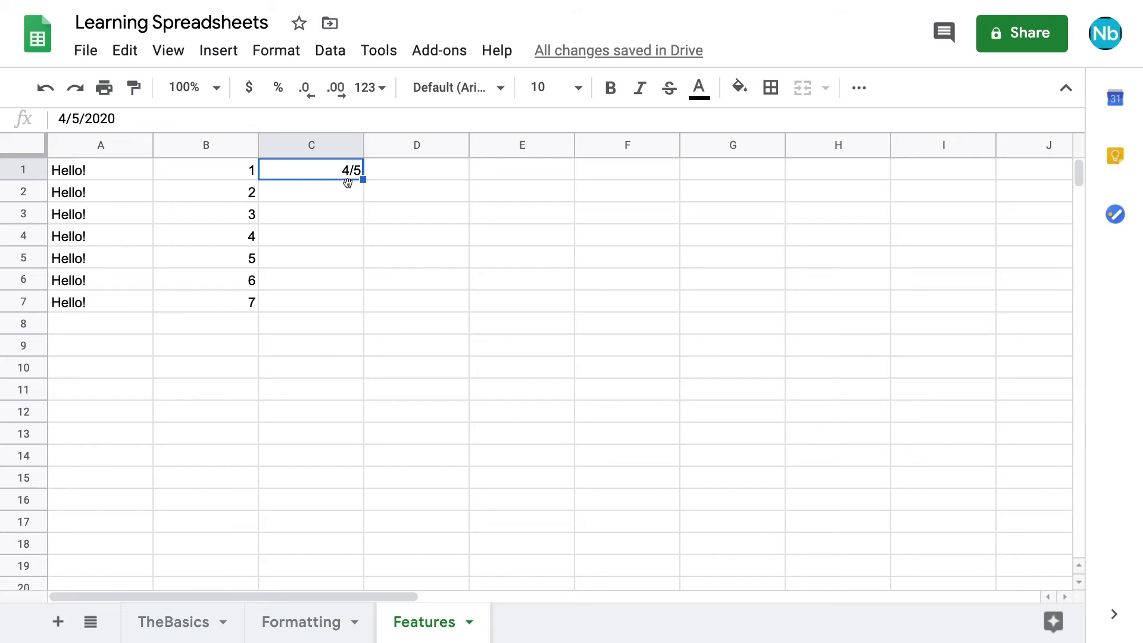
pyautogui.moveTo(363, 179); pyautogui.dragTo(357, 304)
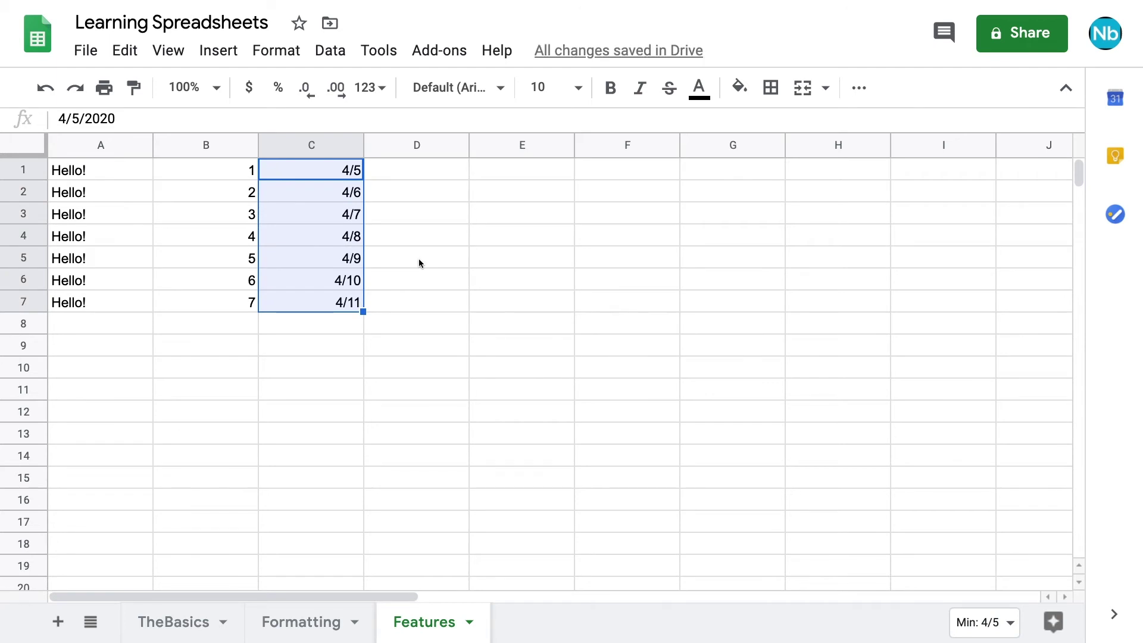
pyautogui.click(383, 89)
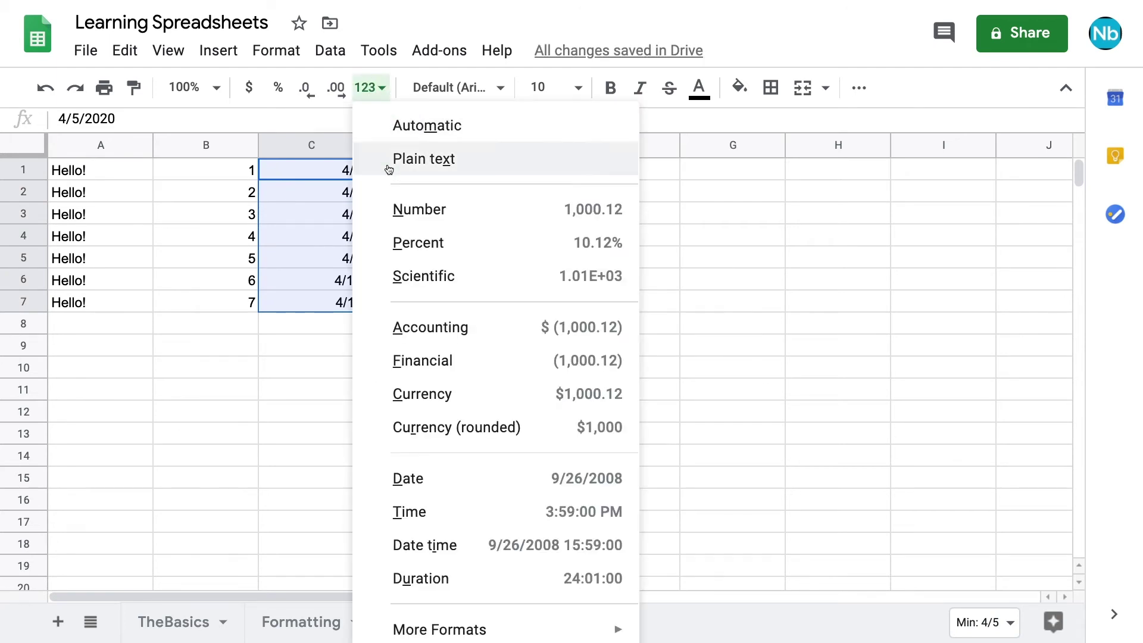
pyautogui.click(410, 480)
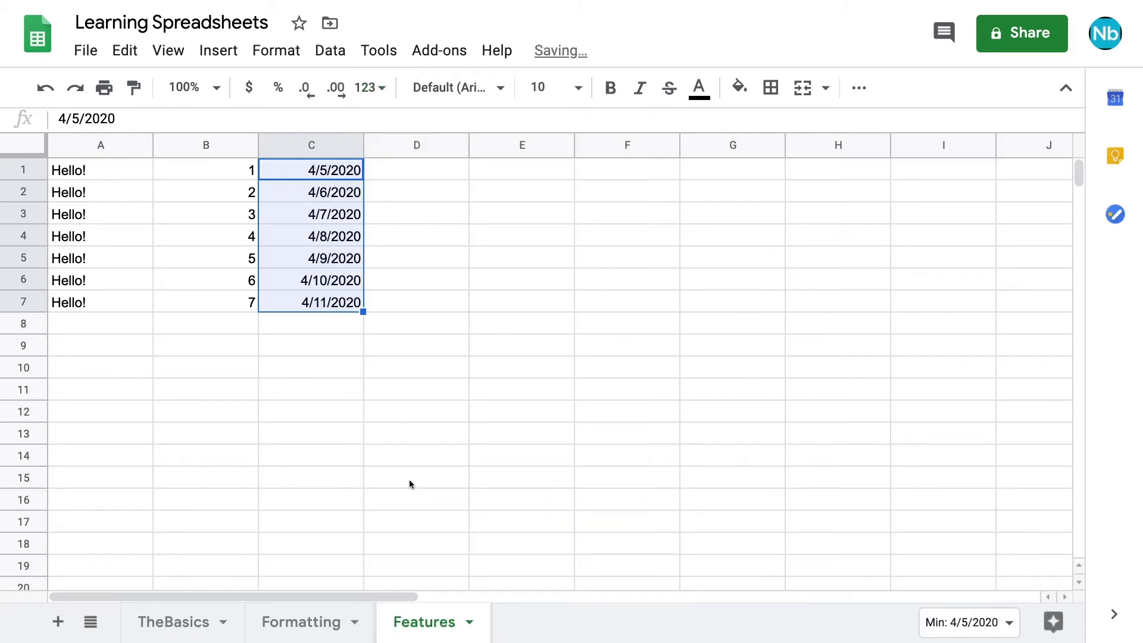
# Enter the letters f, g, e, q, t, a, k in D1:D7.
pyautogui.click(430, 169)
pyautogui.write('f')
pyautogui.press('Return')
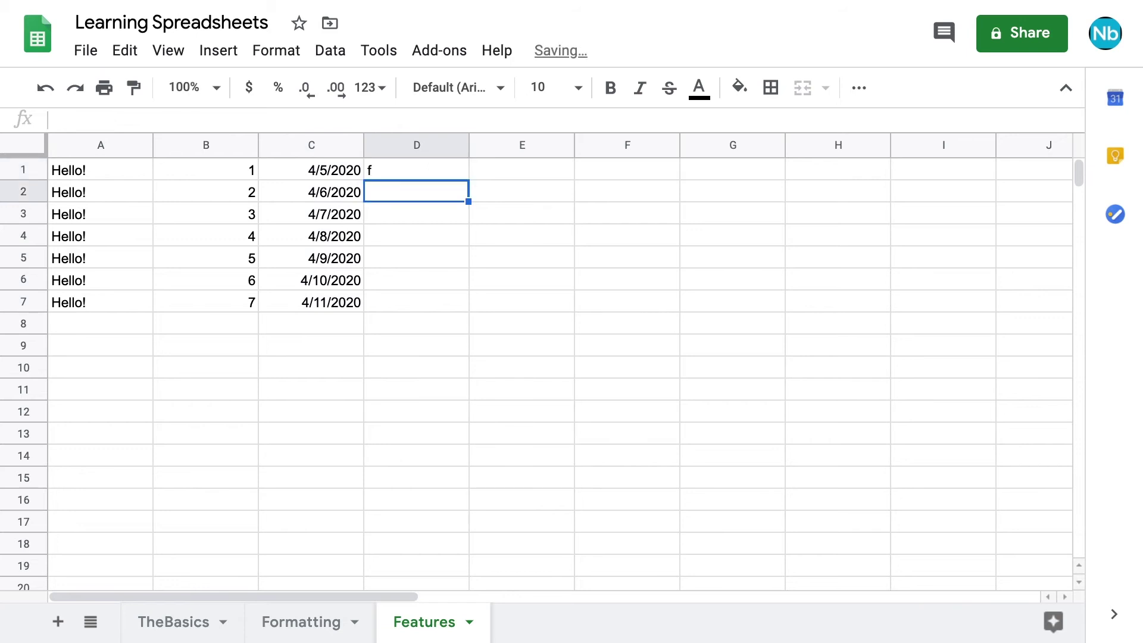
pyautogui.write('g')
pyautogui.press('Return')
pyautogui.write('e')
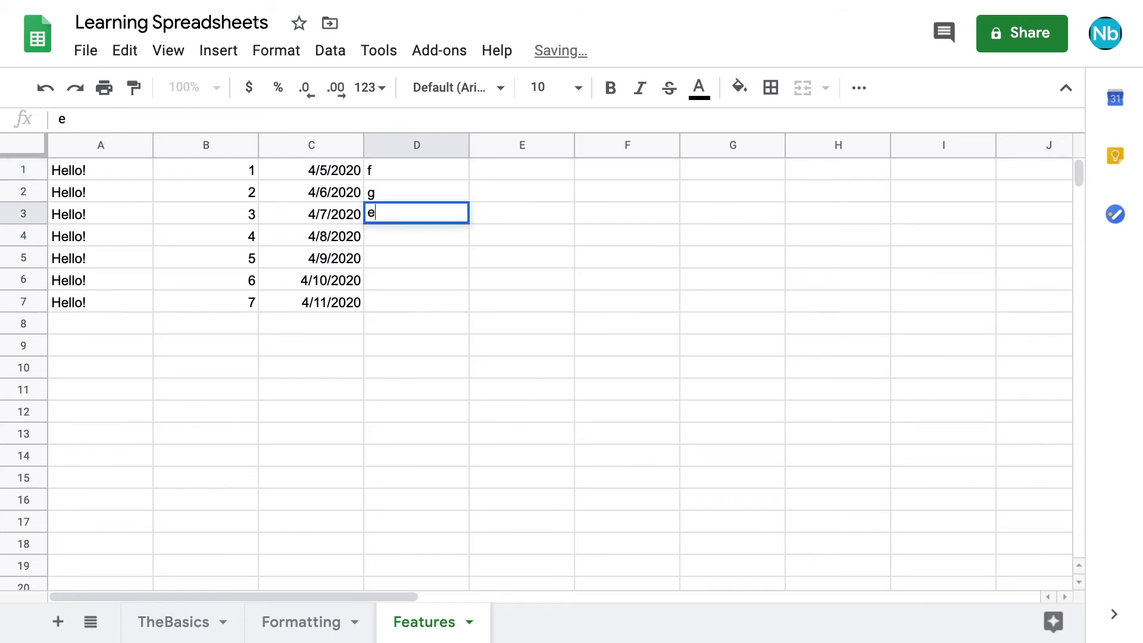
pyautogui.press('Return')
pyautogui.write('q')
pyautogui.press('Return')
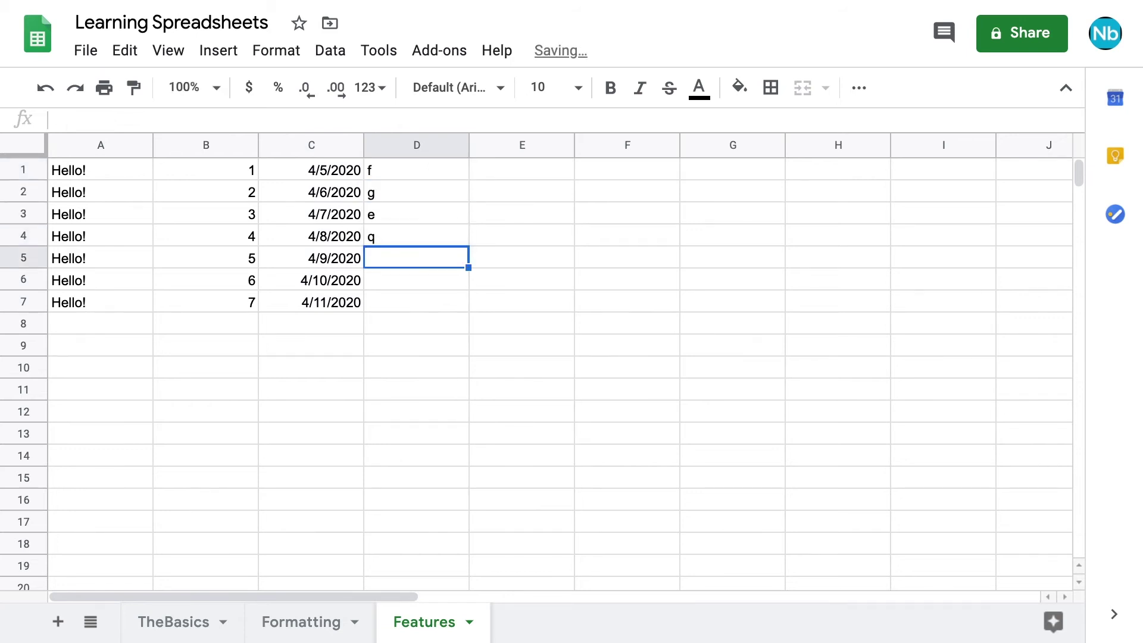
pyautogui.write('t')
pyautogui.press('Return')
pyautogui.write('a')
pyautogui.press('Return')
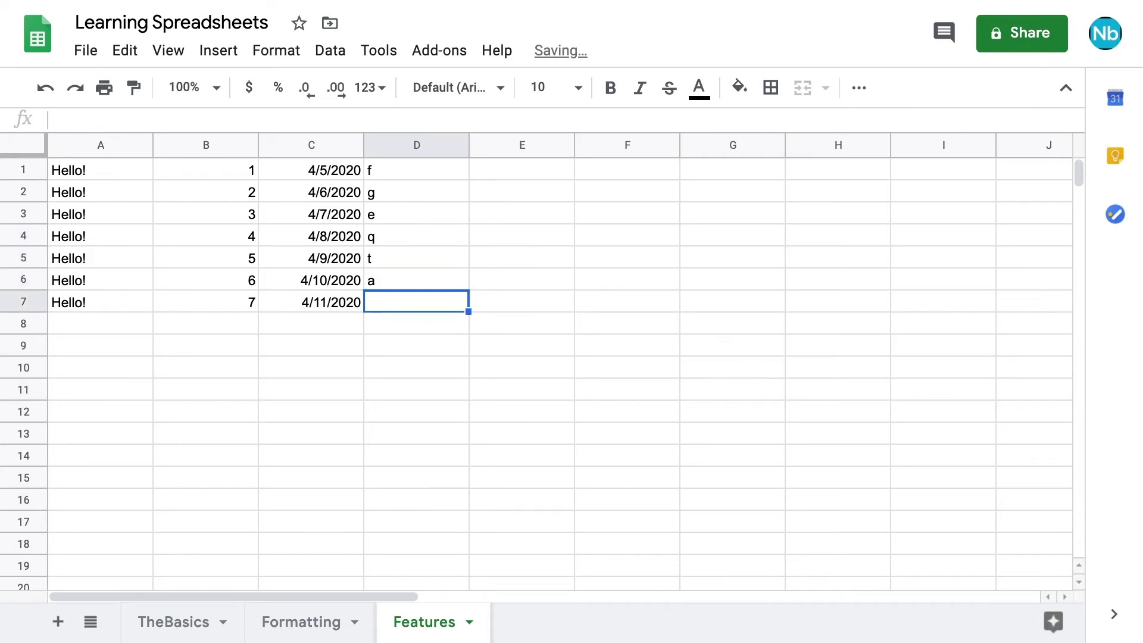
pyautogui.write('k')
pyautogui.press('Return')
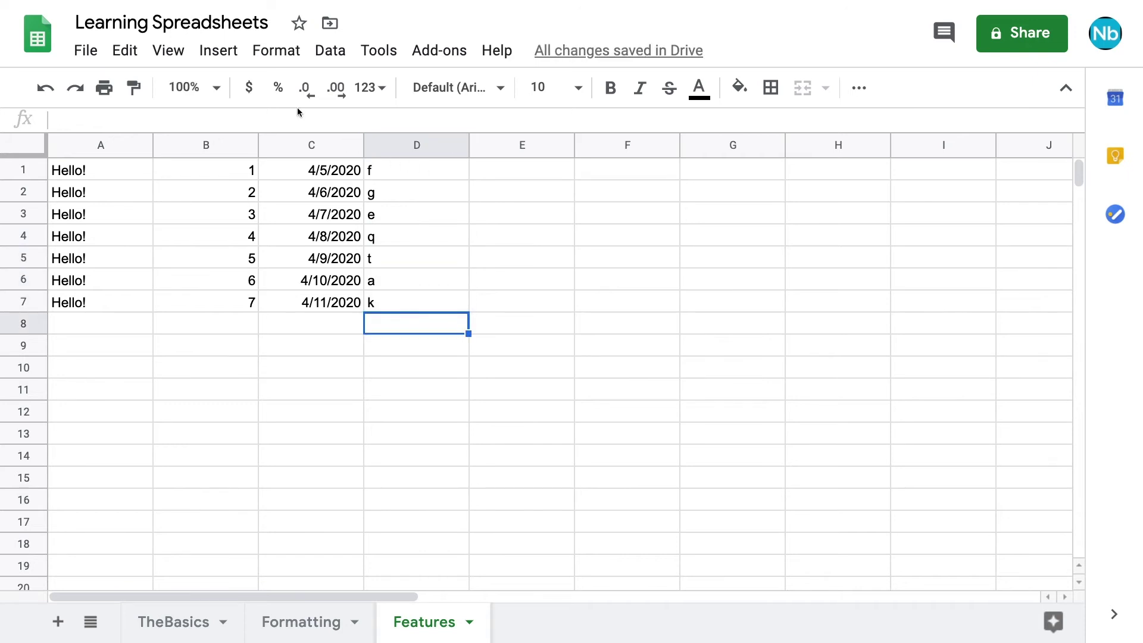
# Sort the whole sheet A to Z by column D.
pyautogui.click(327, 54)
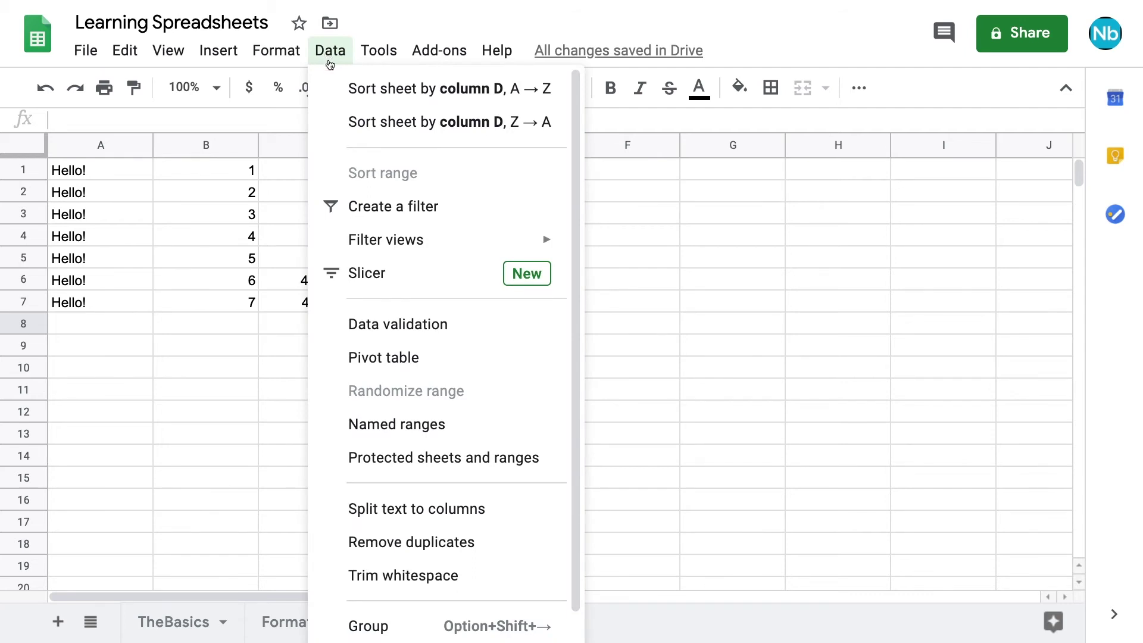
pyautogui.click(335, 86)
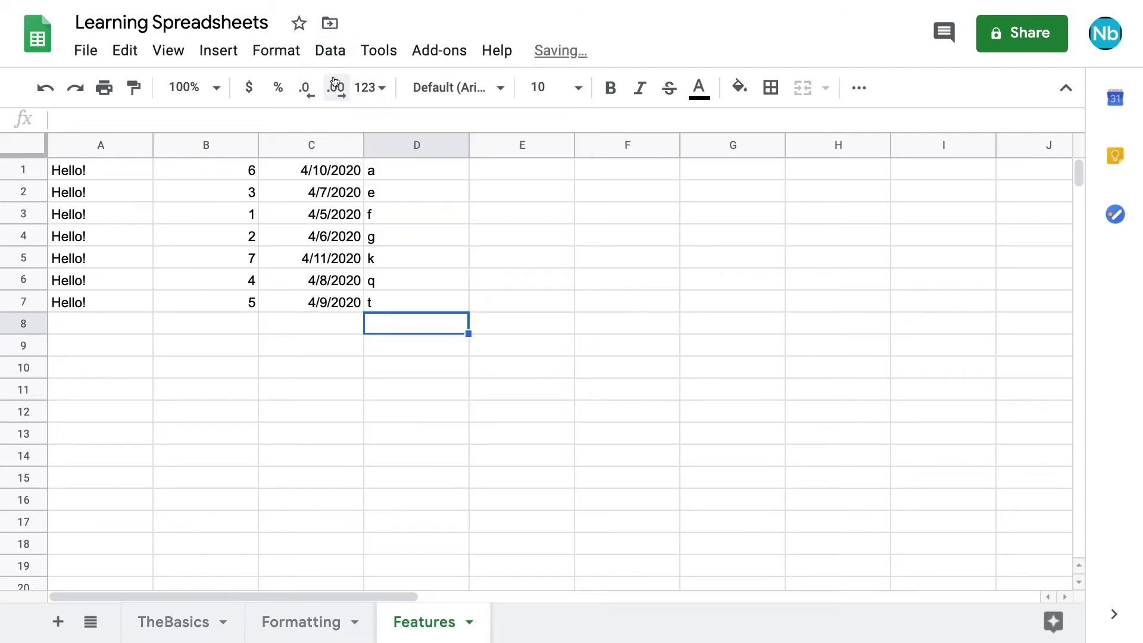
pyautogui.click(24, 170)
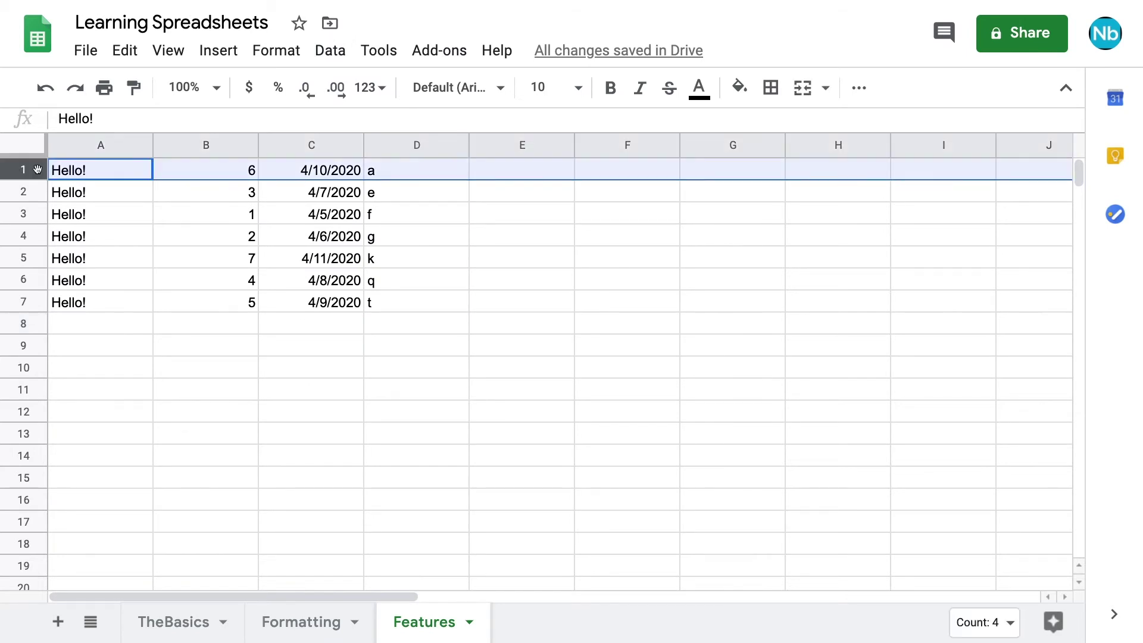
# Sort only C1:D7 by column C, A to Z, leaving column B as it was.
pyautogui.moveTo(290, 172); pyautogui.dragTo(387, 301)
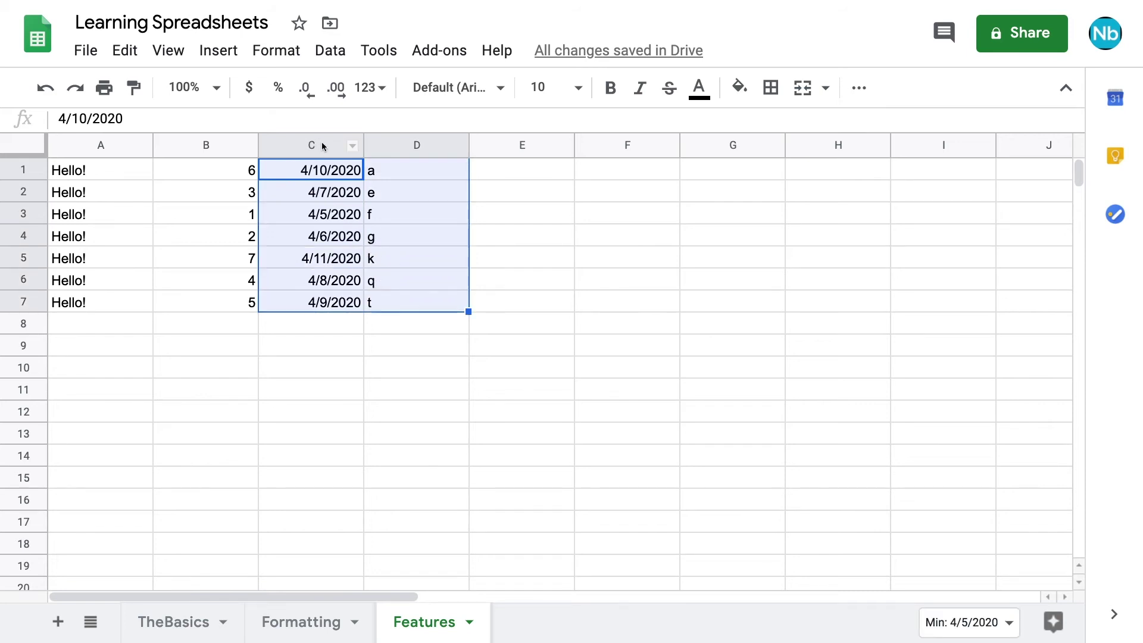
pyautogui.click(330, 53)
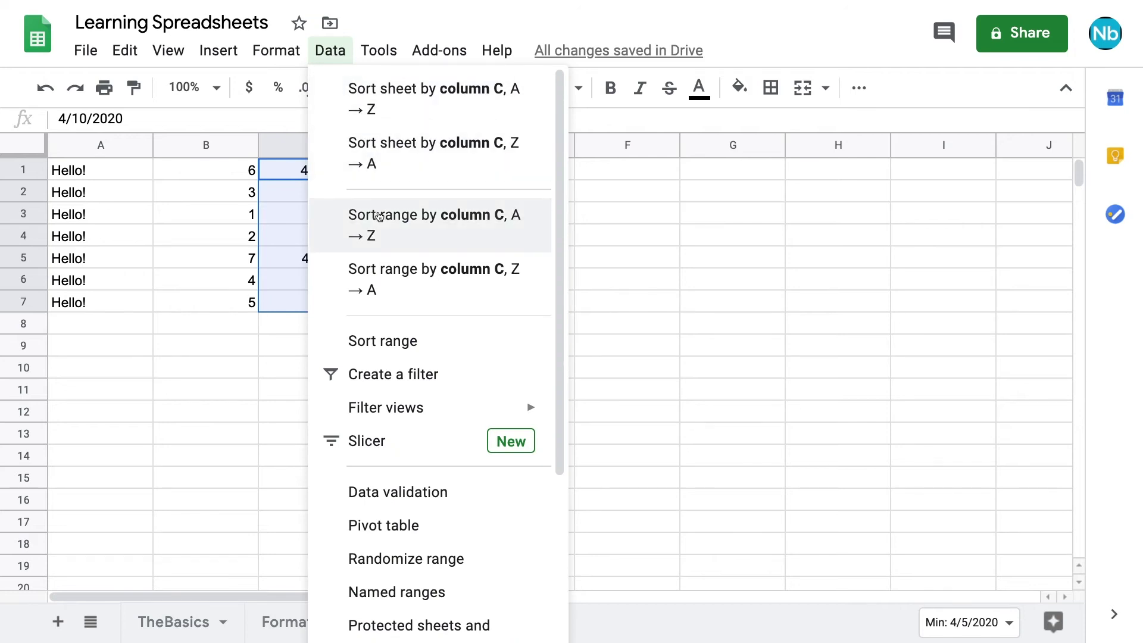
pyautogui.click(379, 216)
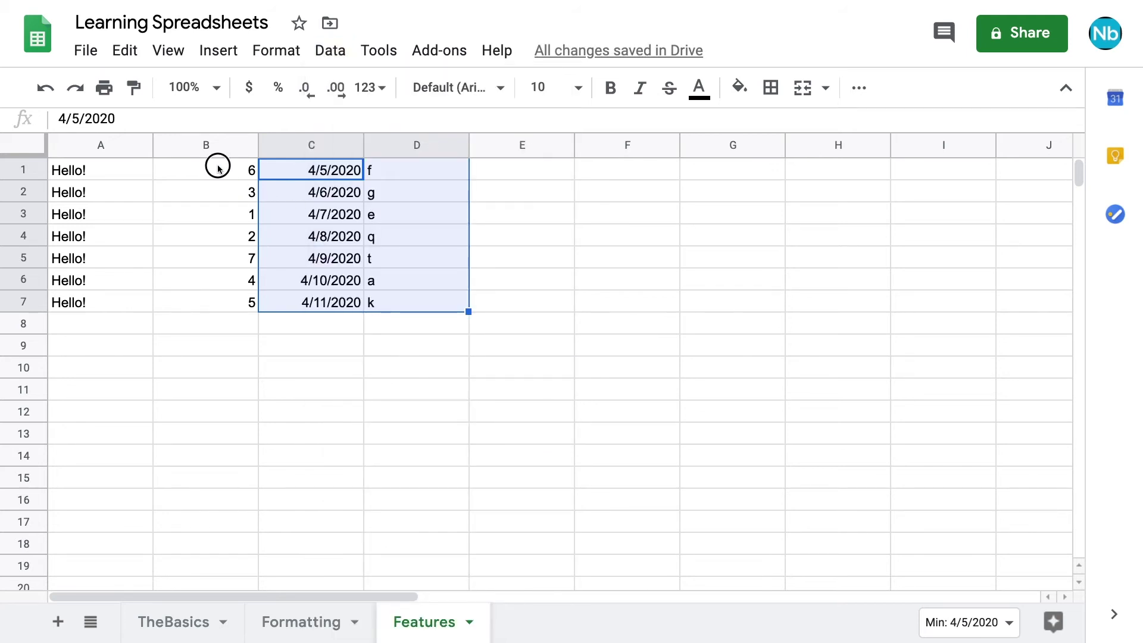
pyautogui.moveTo(218, 169); pyautogui.dragTo(219, 301)
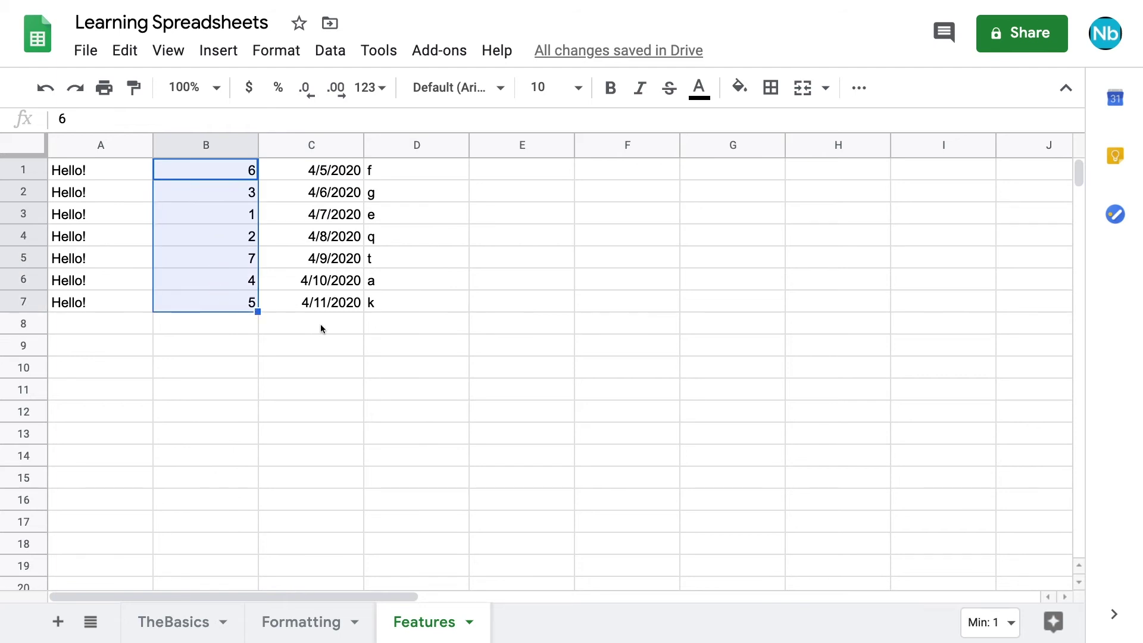
pyautogui.click(316, 325)
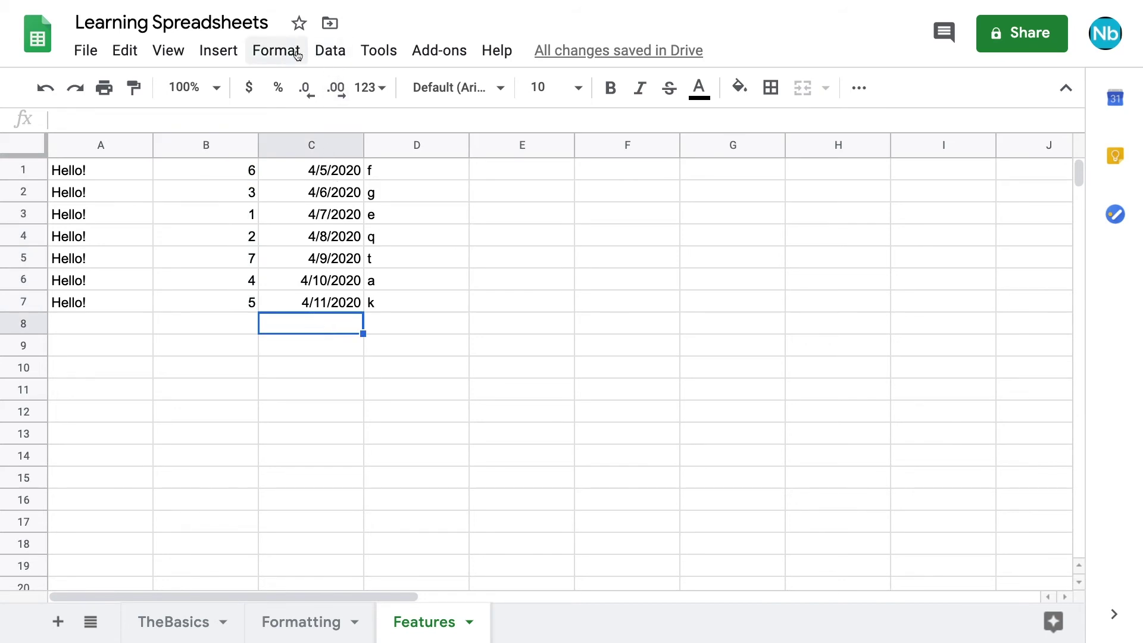
# Add a data validation rule on C8 that requires a valid date and rejects invalid input.
pyautogui.click(316, 50)
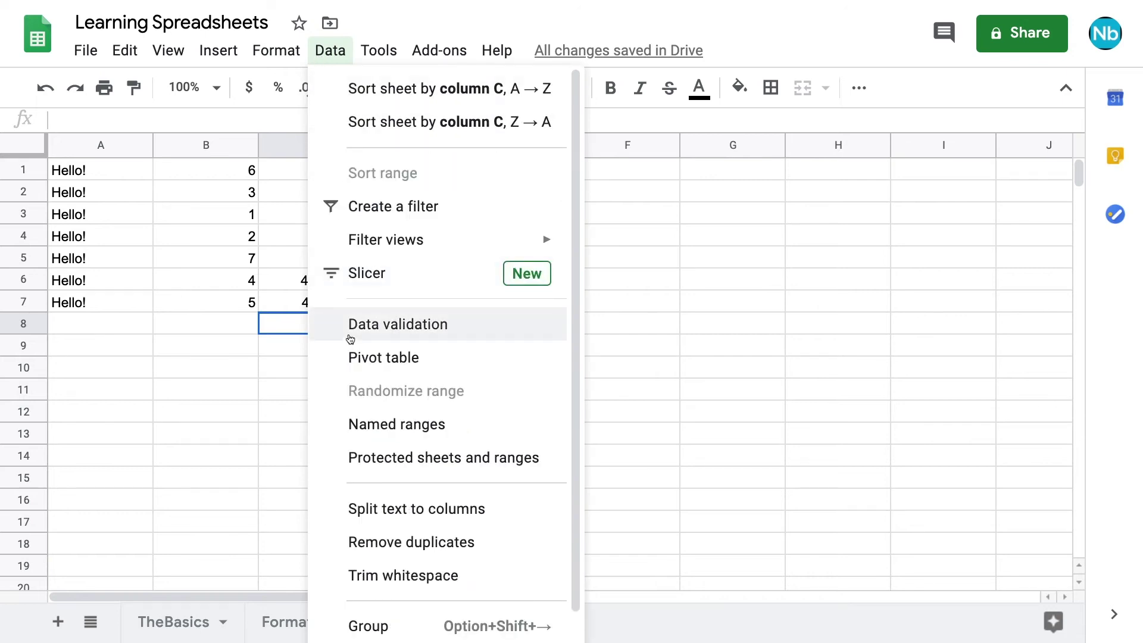
pyautogui.click(350, 337)
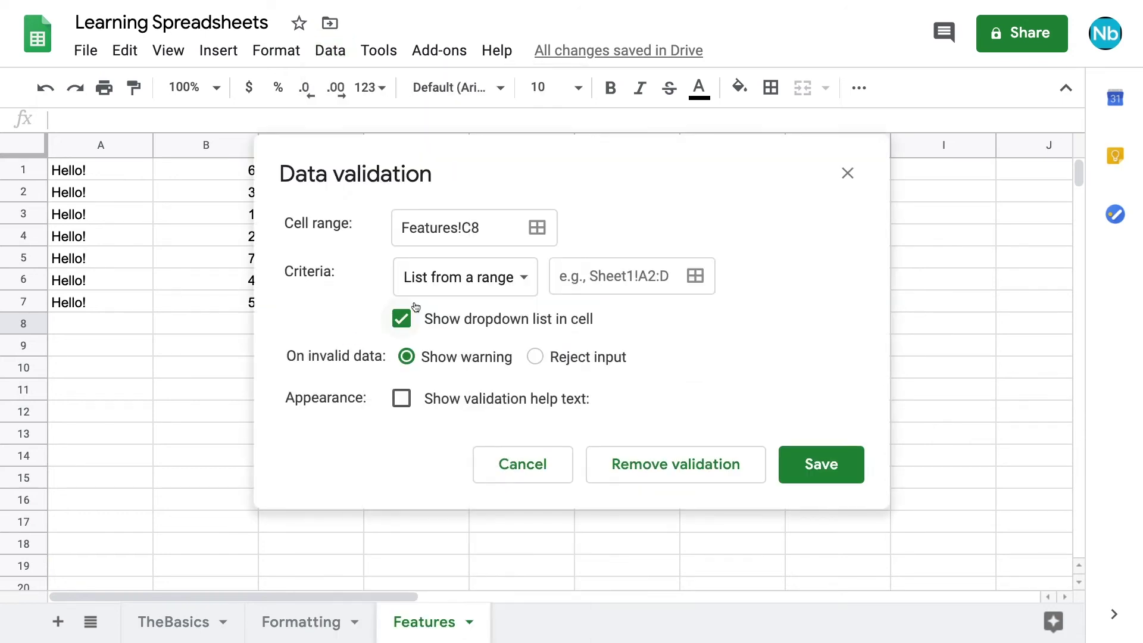
pyautogui.moveTo(558, 145); pyautogui.dragTo(745, 139)
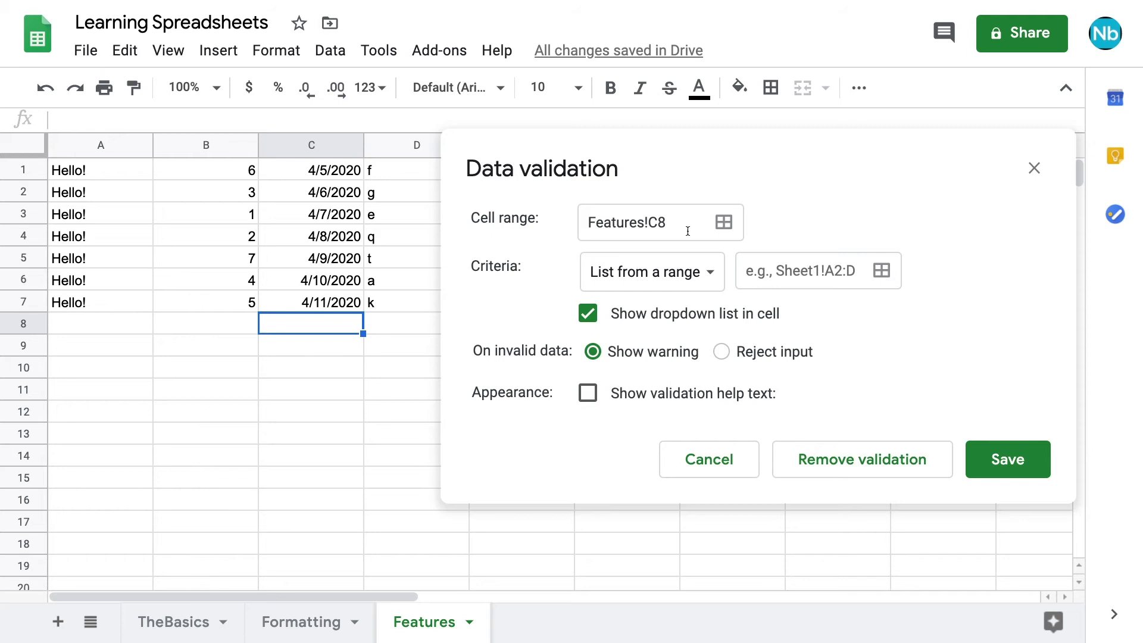
pyautogui.click(709, 274)
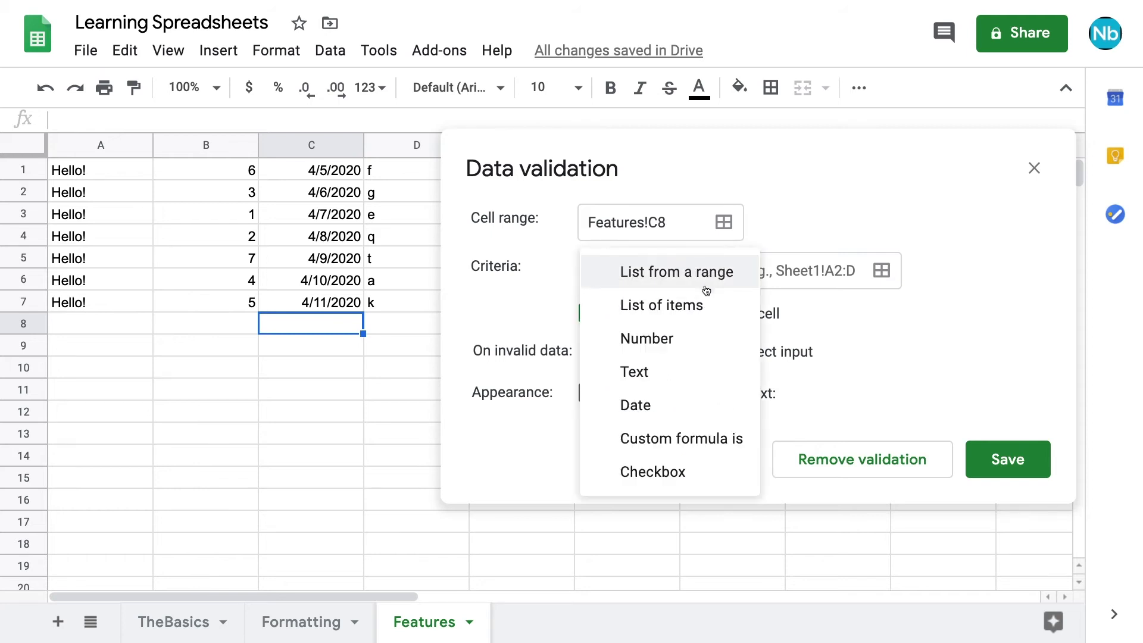
pyautogui.click(694, 405)
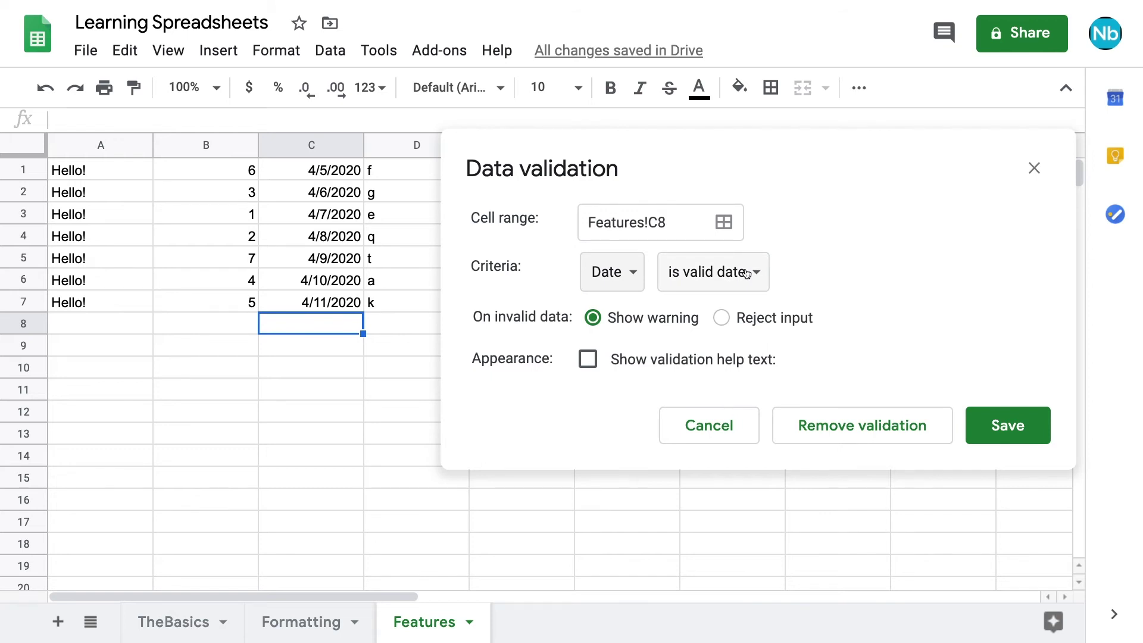
pyautogui.click(721, 319)
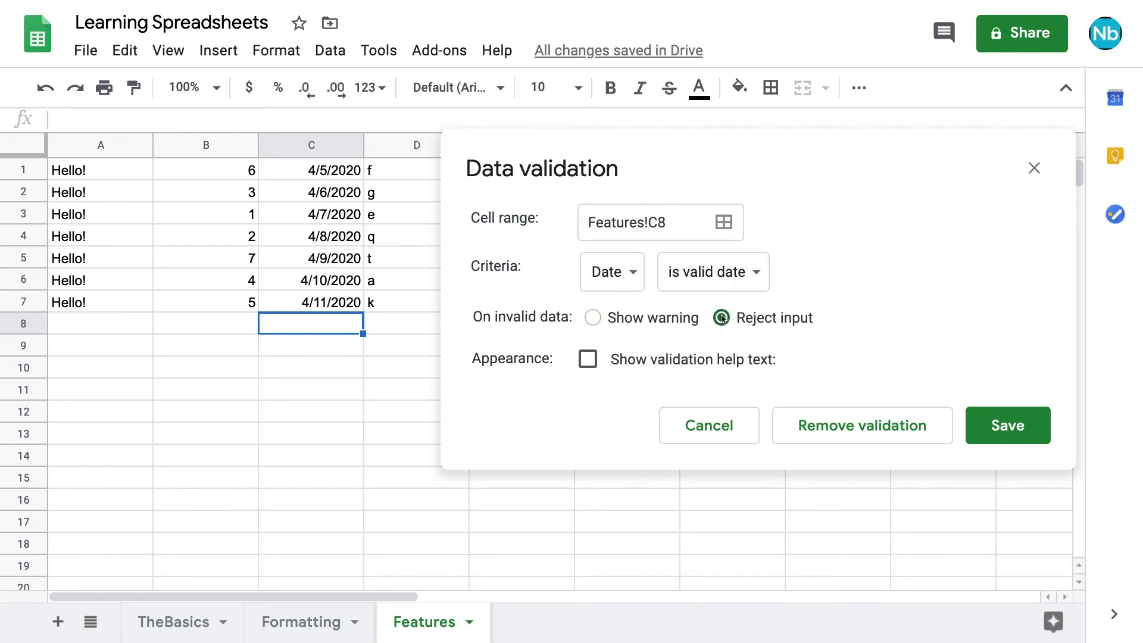
pyautogui.click(981, 424)
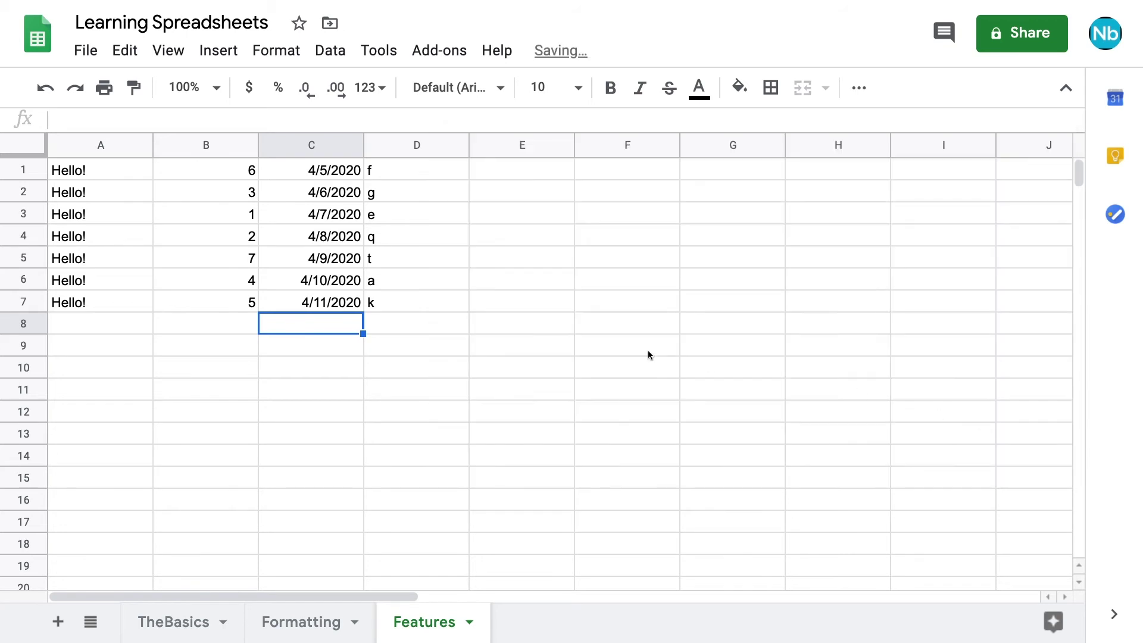
# Test the rule with 5, then fill the dates down so C8 holds 4/12/2020.
pyautogui.write('5')
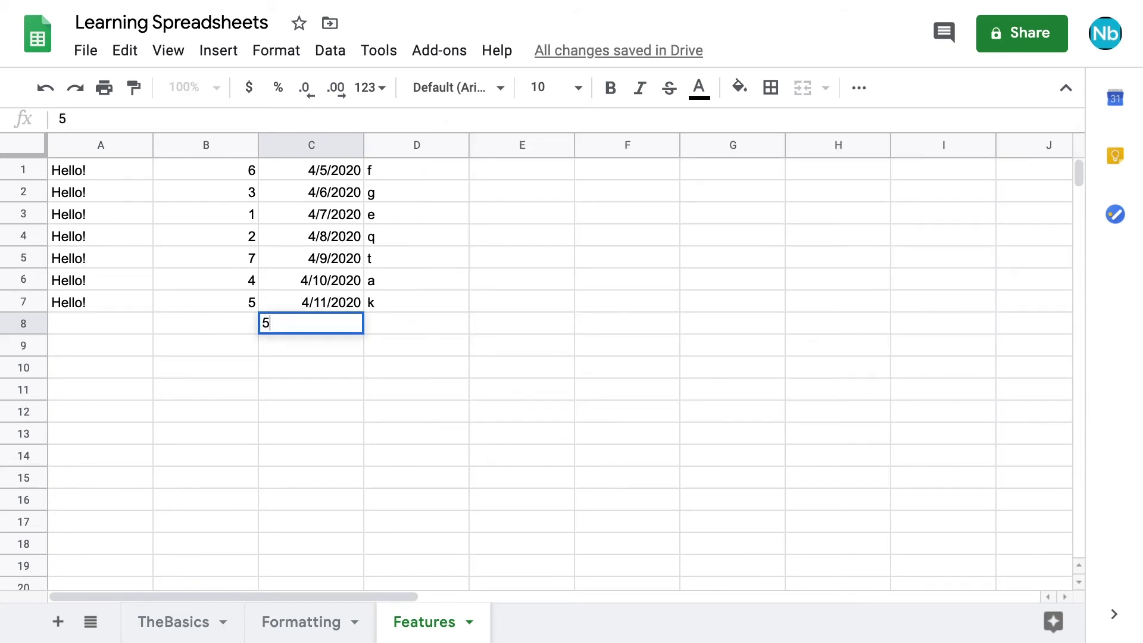
pyautogui.press('Return')
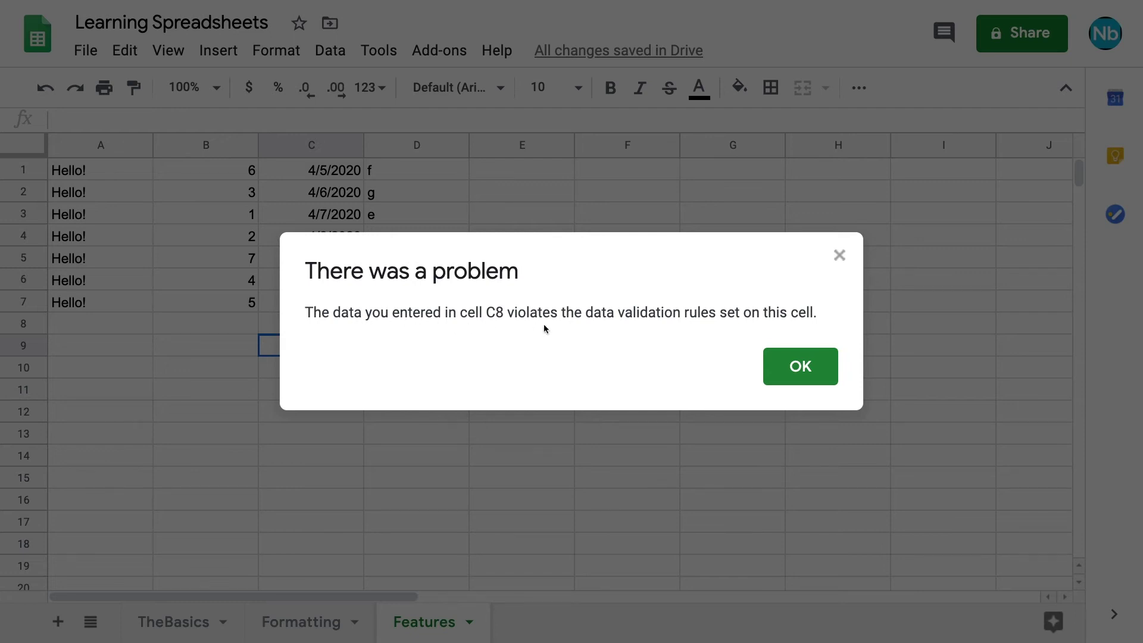
pyautogui.click(772, 367)
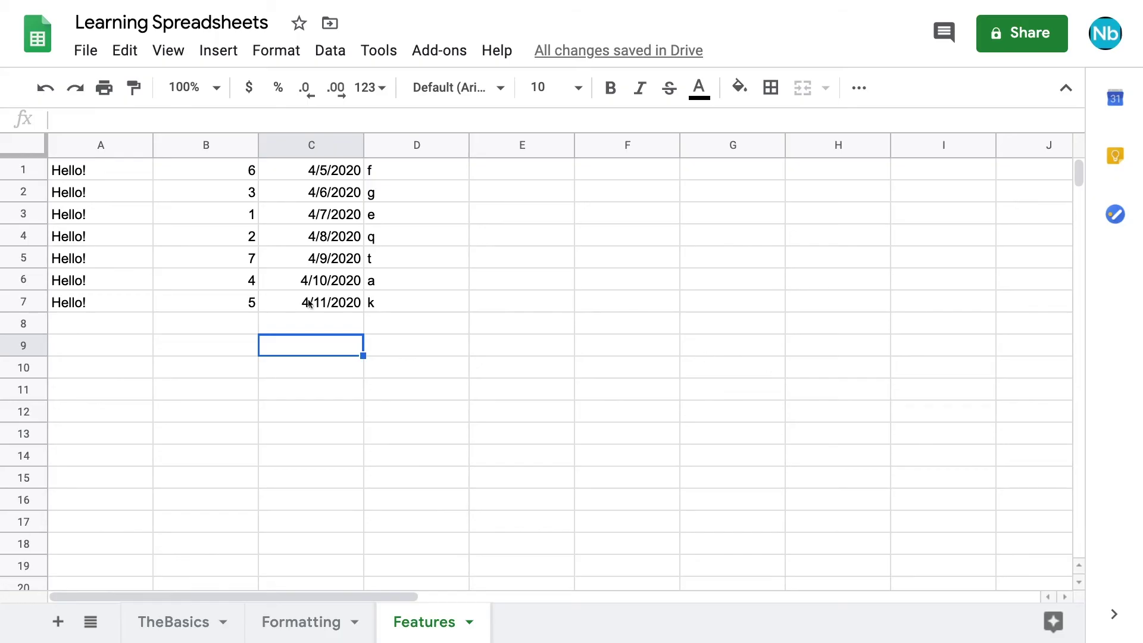
pyautogui.click(310, 302)
pyautogui.moveTo(363, 312); pyautogui.dragTo(363, 324)
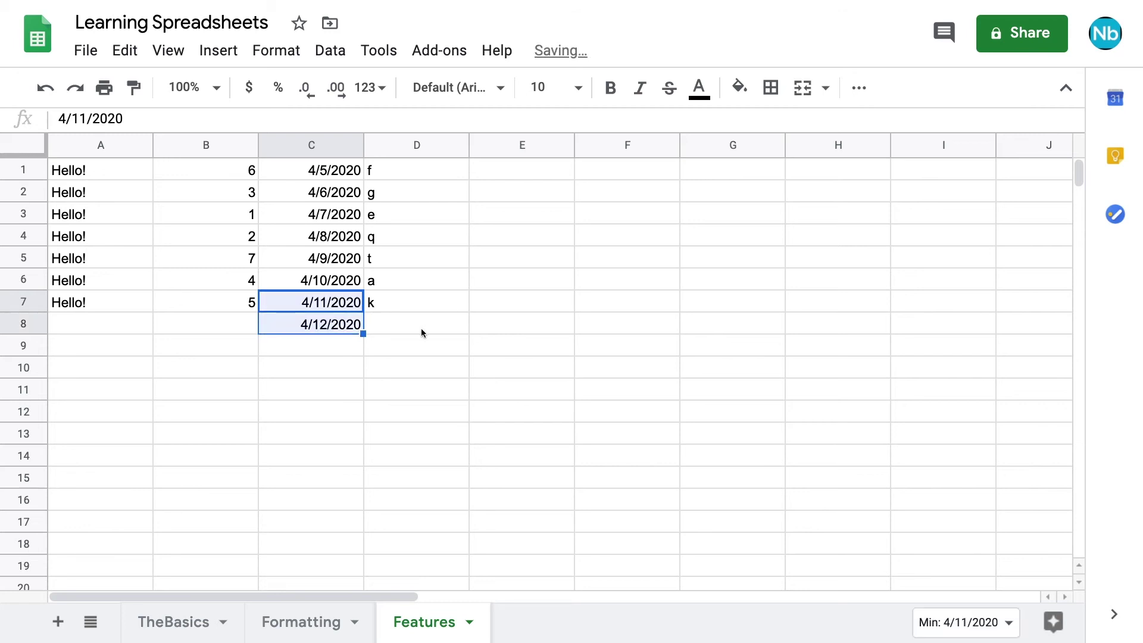
pyautogui.click(502, 177)
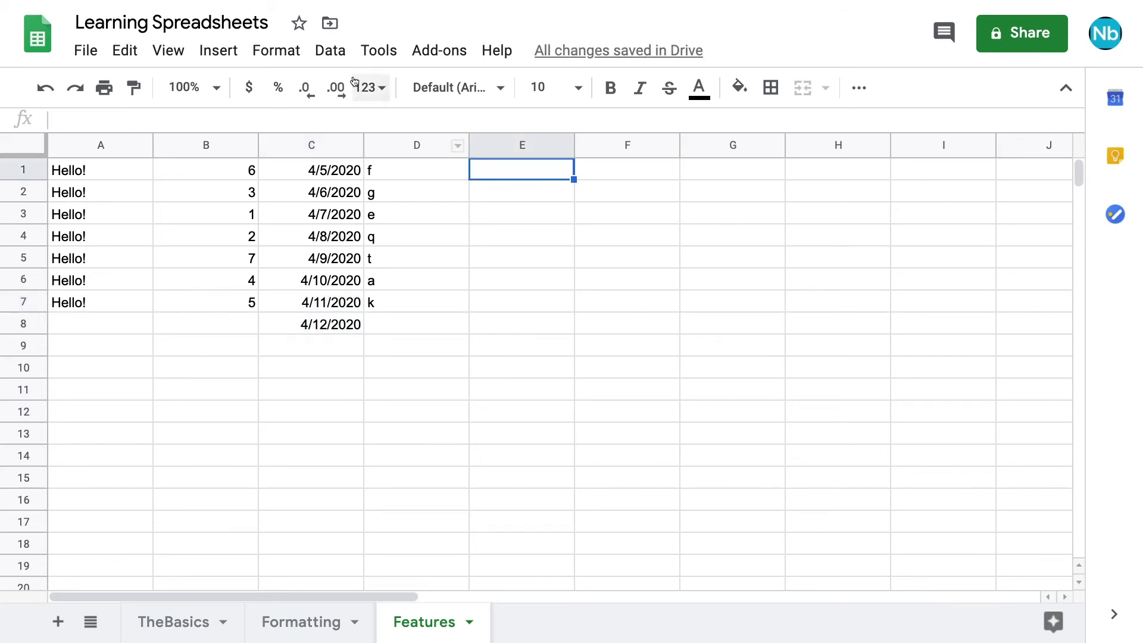
# Add a data validation rule on E1:E8 with the list of items yes,no.
pyautogui.click(330, 52)
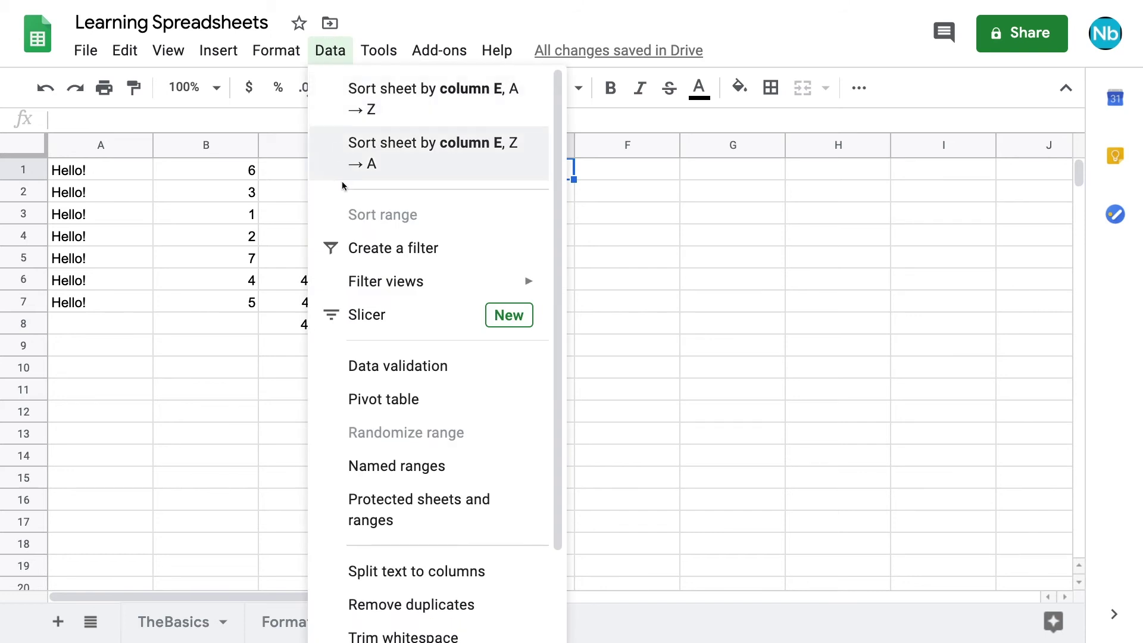
pyautogui.click(351, 334)
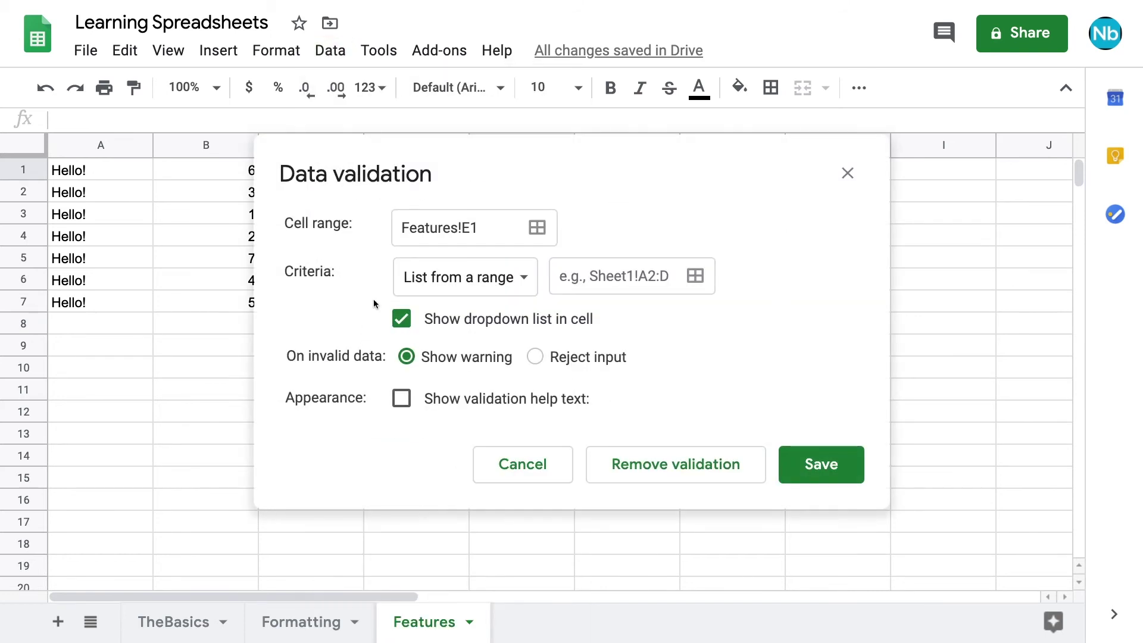
pyautogui.click(537, 228)
pyautogui.moveTo(497, 149); pyautogui.dragTo(840, 163)
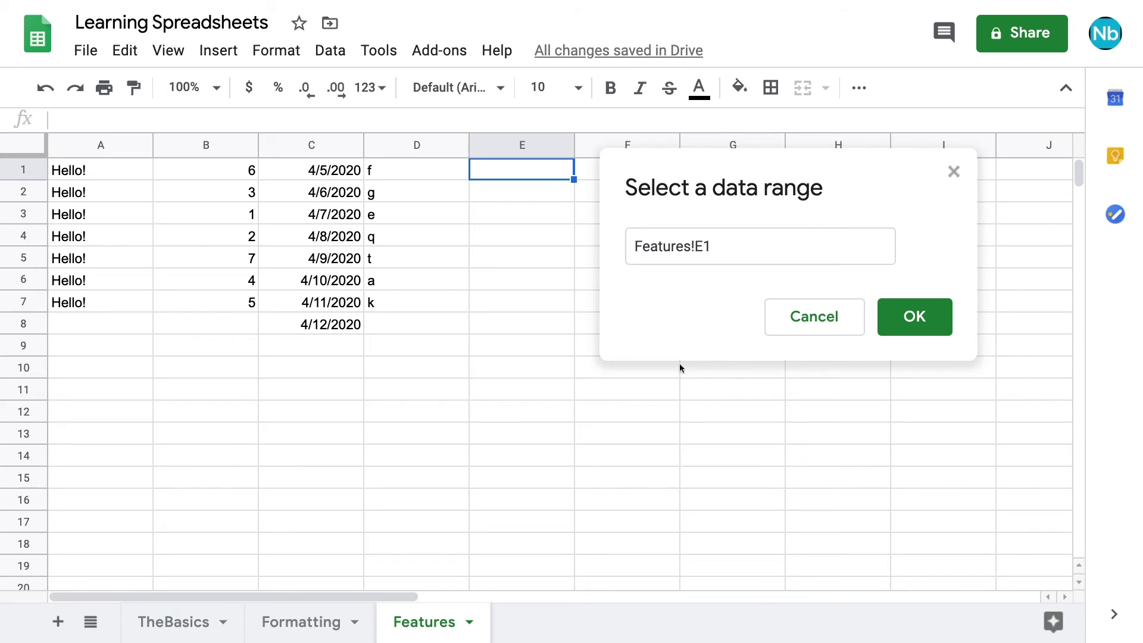
pyautogui.moveTo(490, 164); pyautogui.dragTo(488, 328)
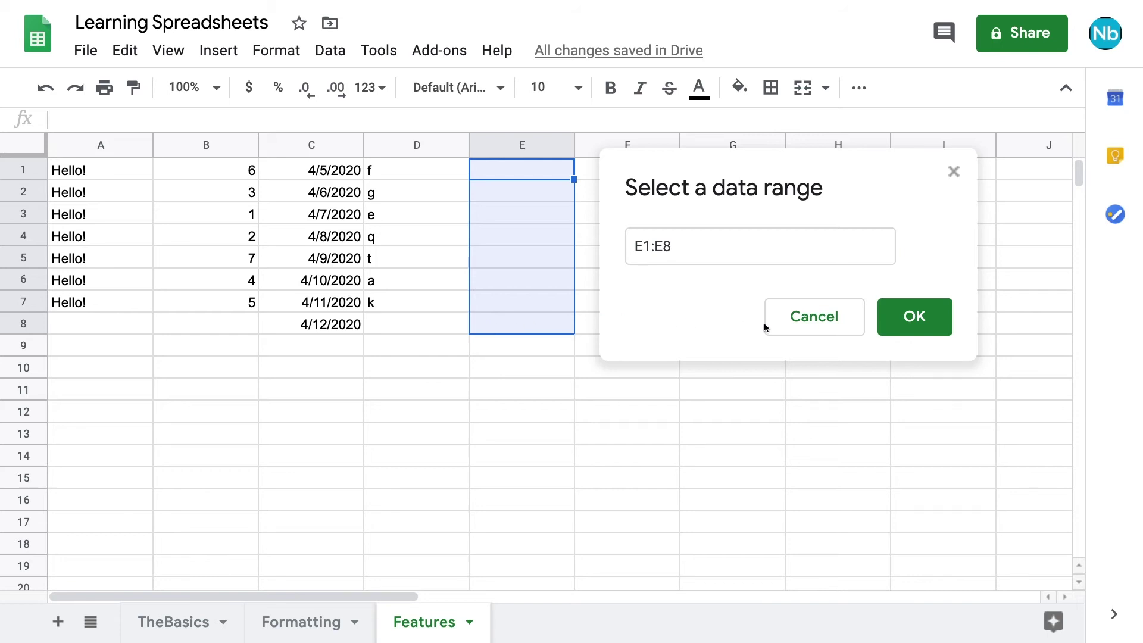
pyautogui.click(908, 320)
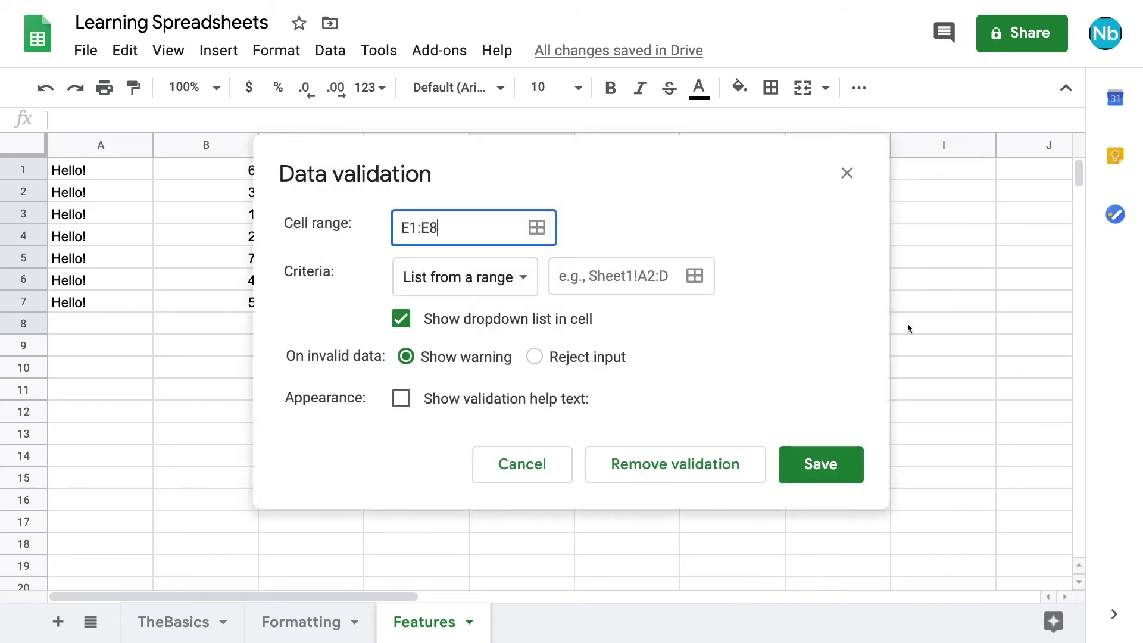
pyautogui.click(527, 289)
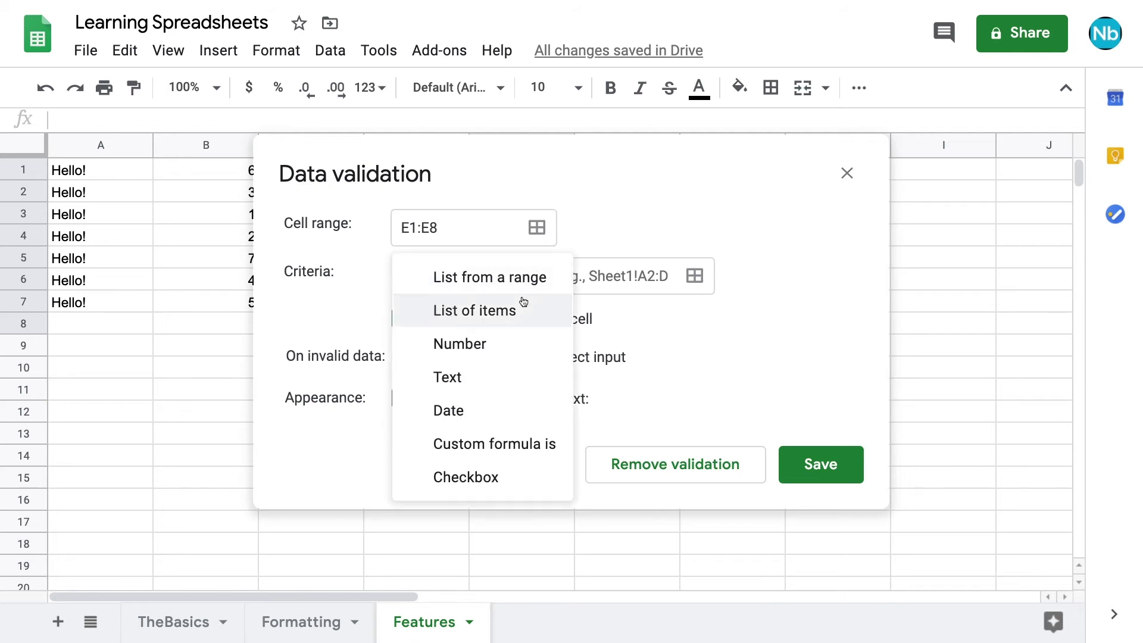
pyautogui.click(524, 302)
pyautogui.click(532, 283)
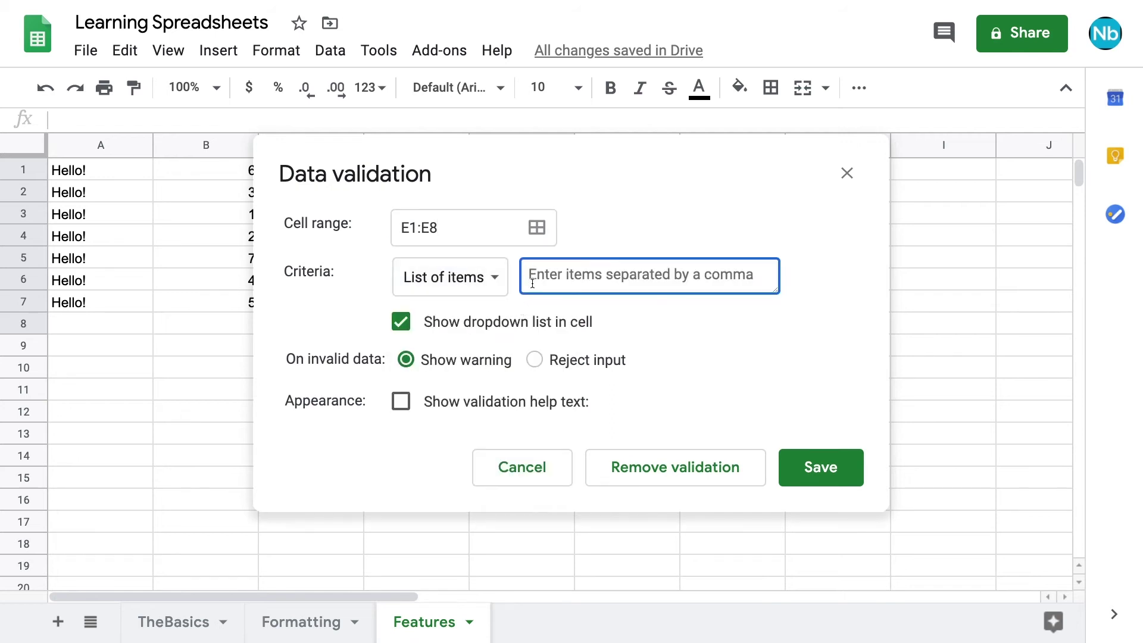
pyautogui.write('yes,no')
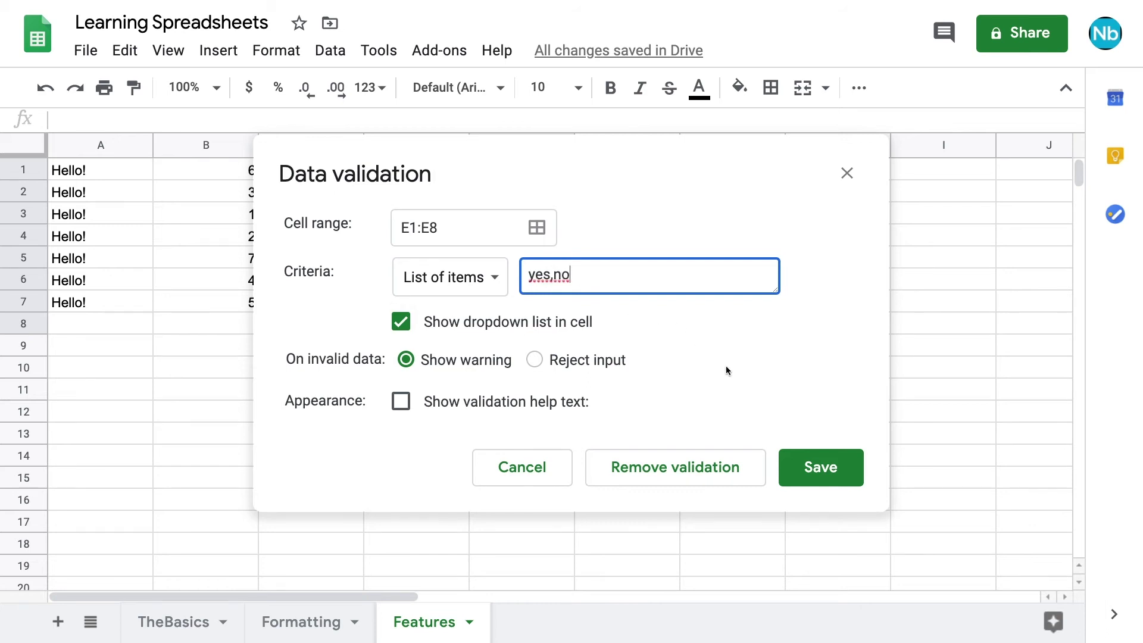
pyautogui.click(825, 464)
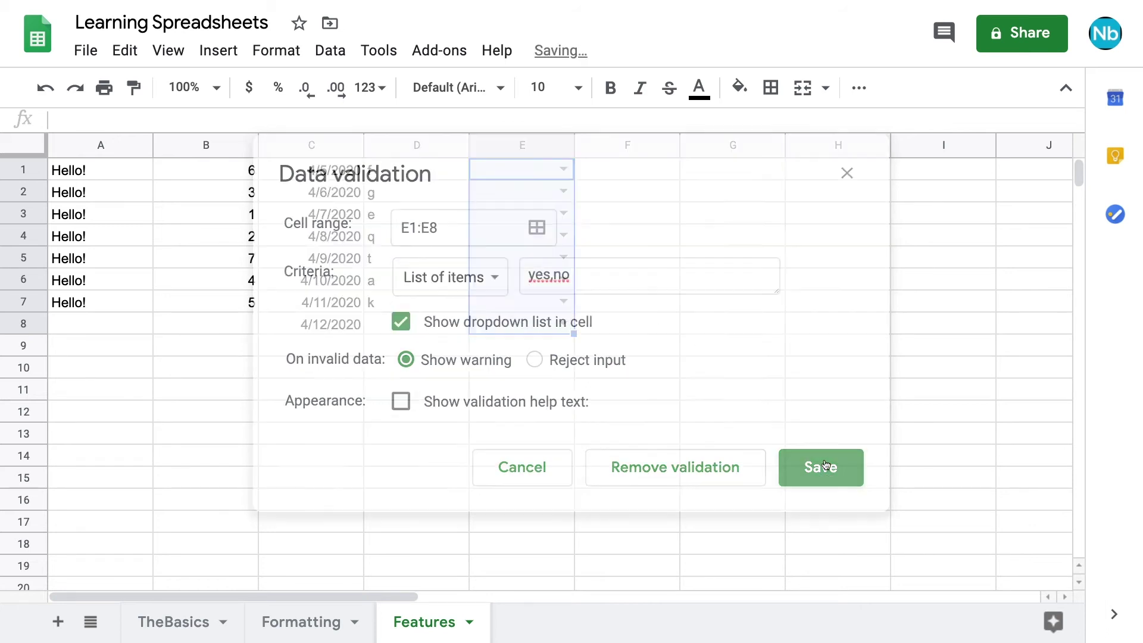
# Choose yes in the E1 dropdown and no in the E2 dropdown.
pyautogui.click(564, 169)
pyautogui.click(560, 190)
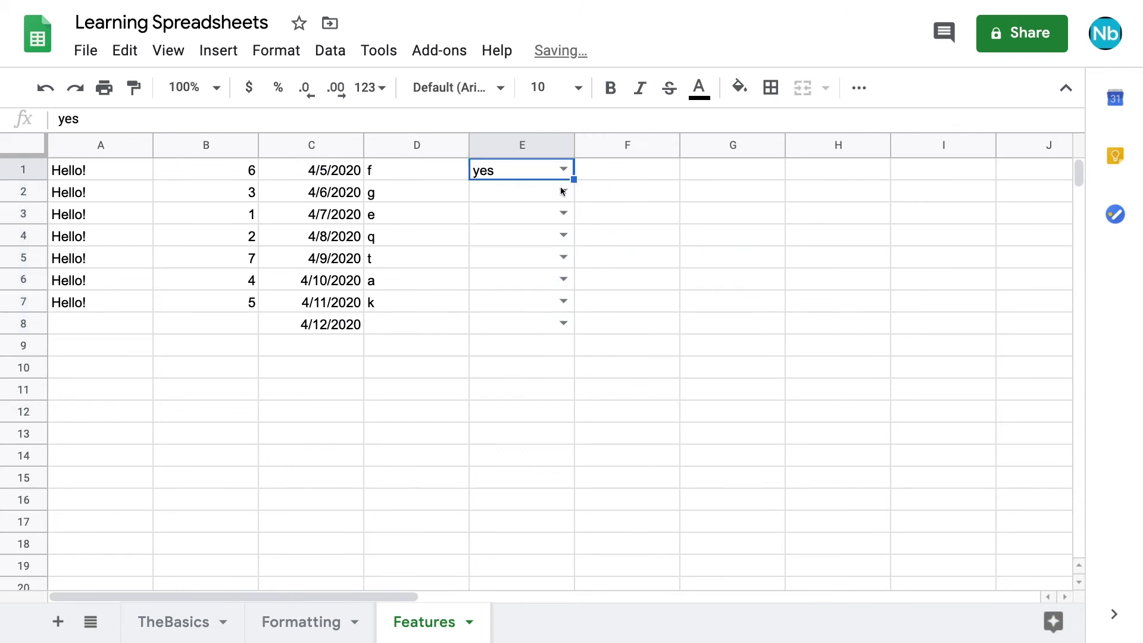
pyautogui.click(565, 189)
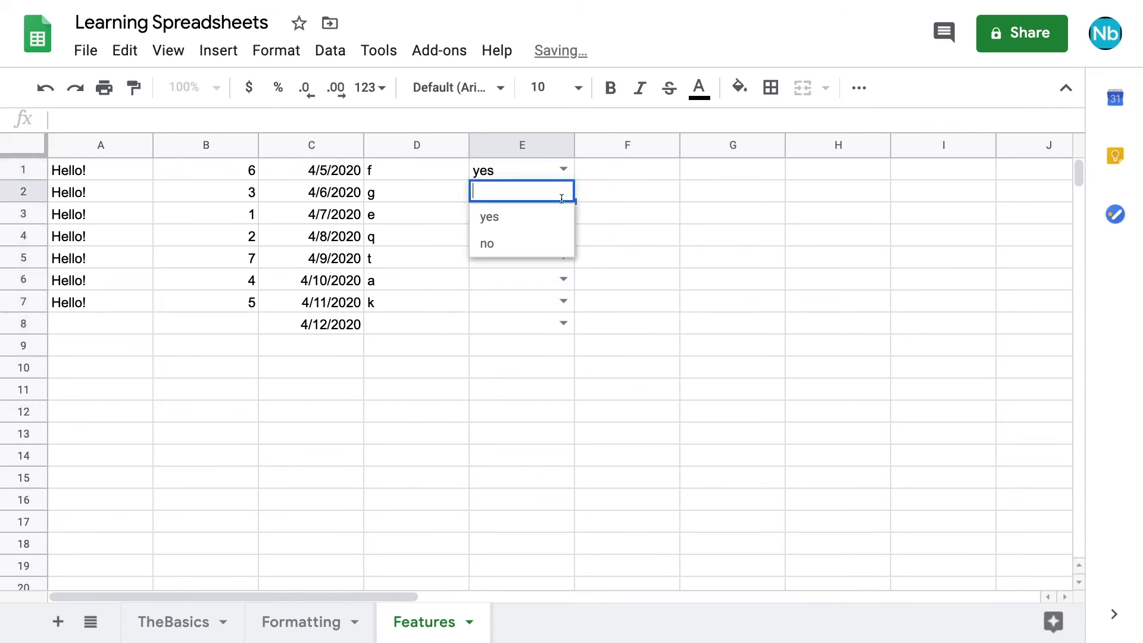
pyautogui.click(549, 238)
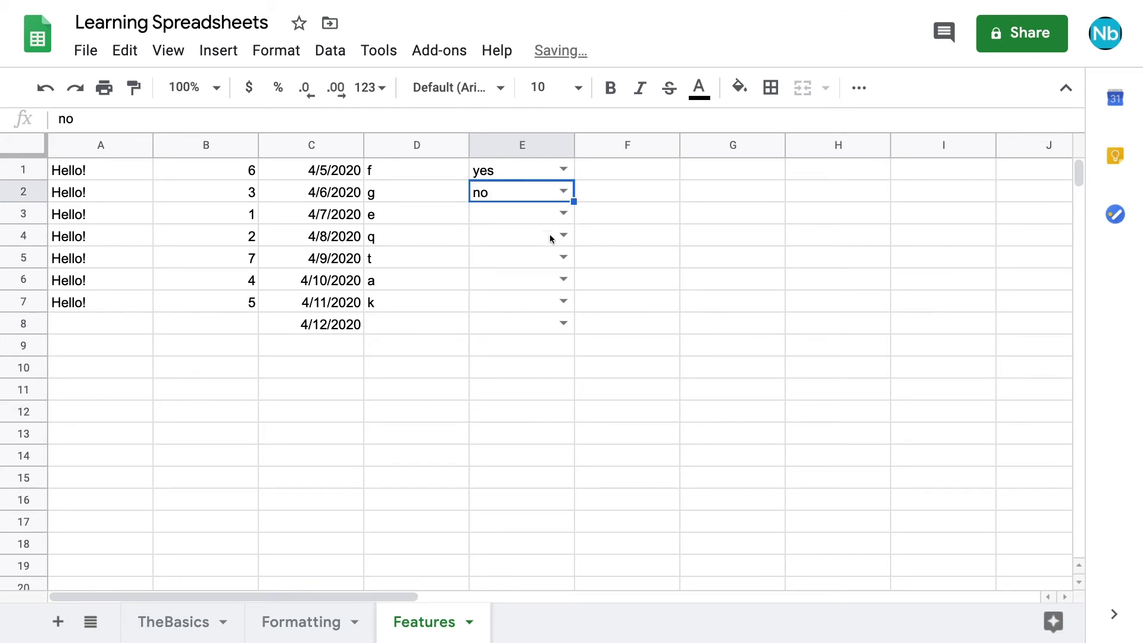
pyautogui.click(617, 170)
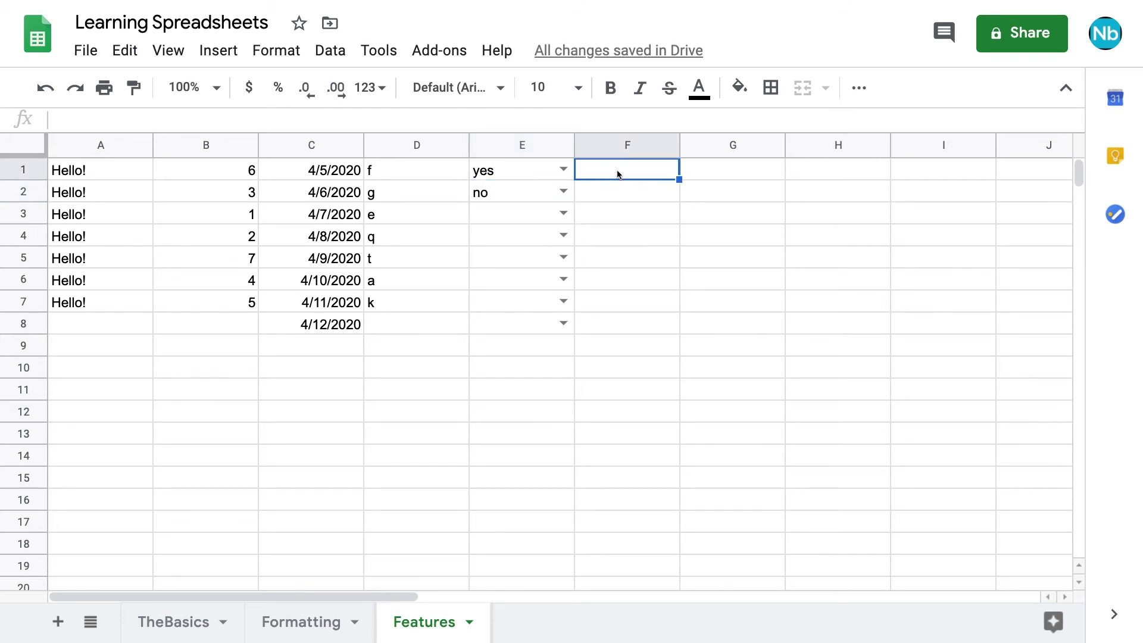
# Start a data validation rule with F1:F8 as its cell range.
pyautogui.click(331, 52)
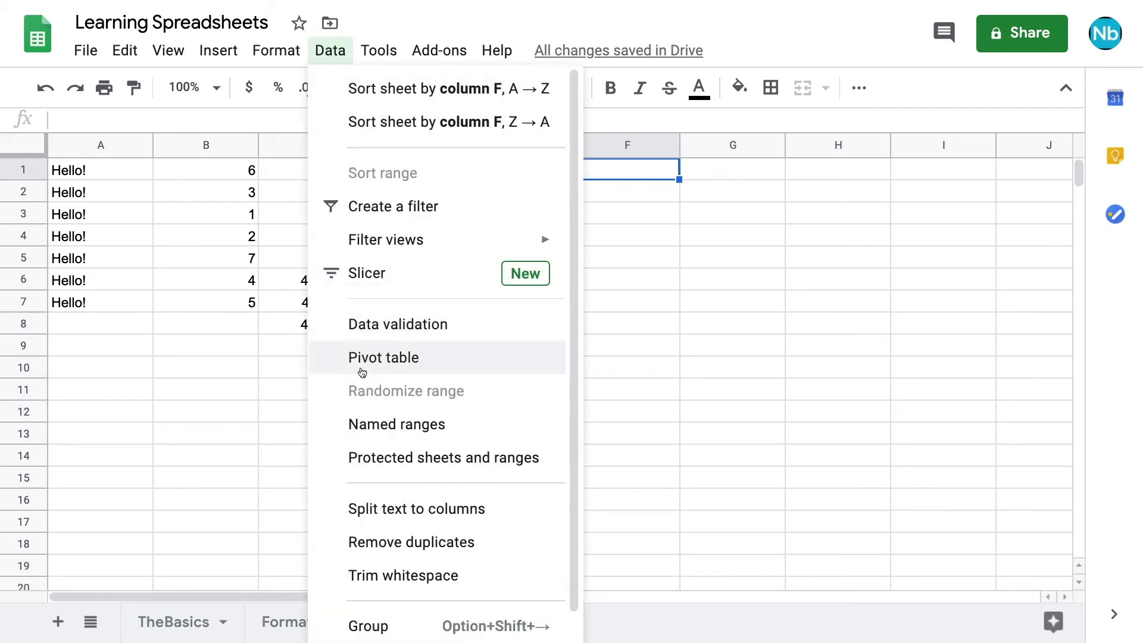
pyautogui.click(364, 334)
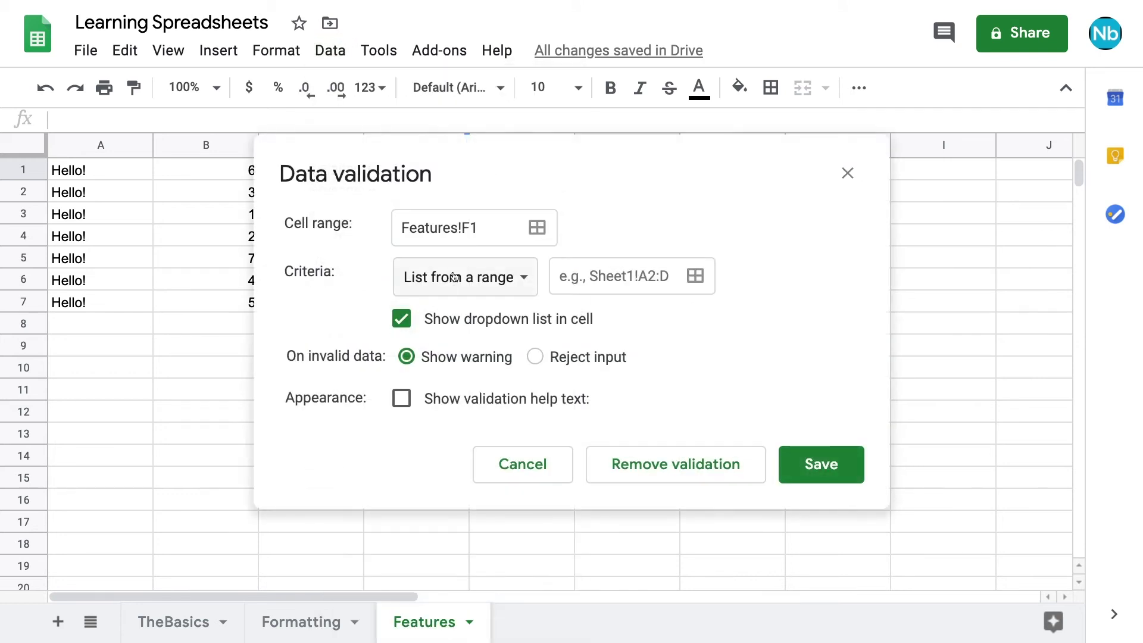
pyautogui.click(536, 228)
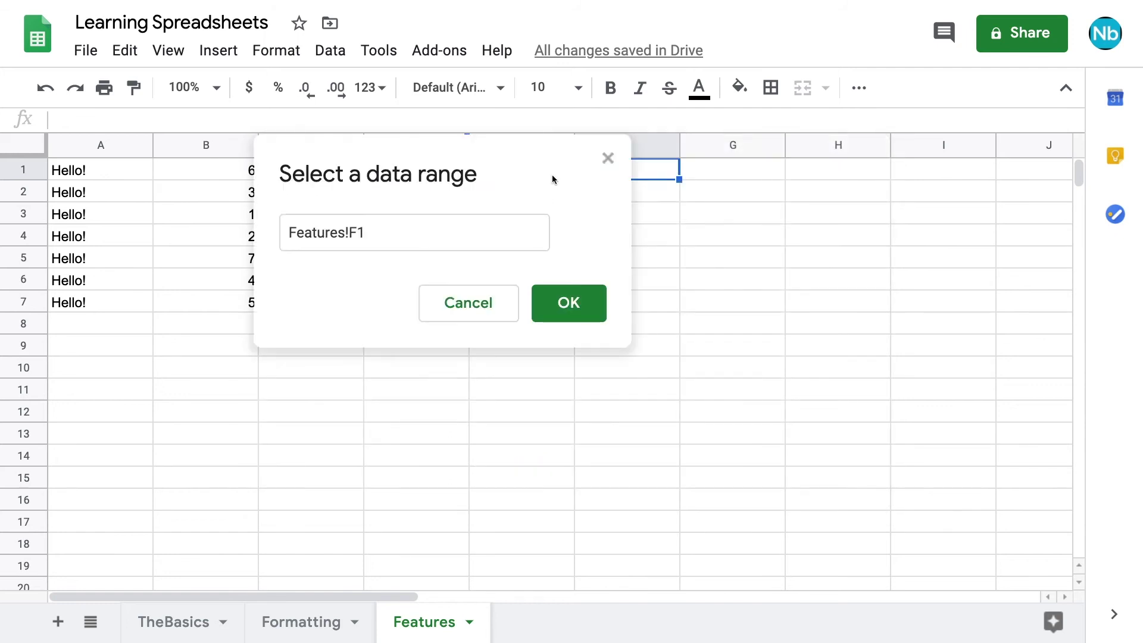
pyautogui.moveTo(489, 158); pyautogui.dragTo(406, 145)
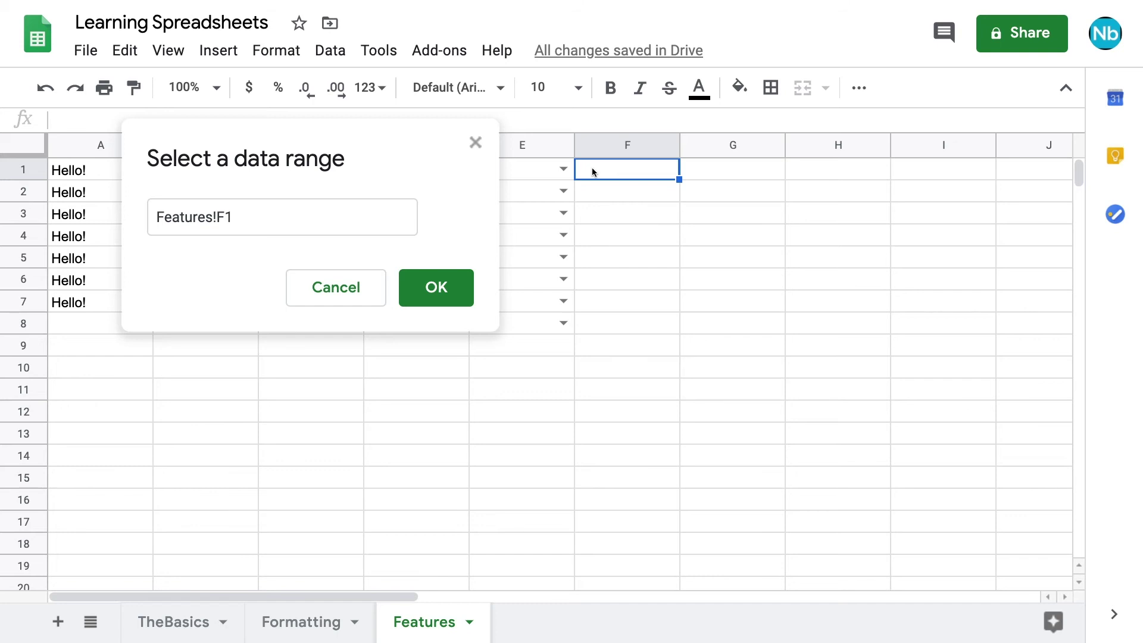
pyautogui.moveTo(593, 171); pyautogui.dragTo(602, 321)
pyautogui.click(468, 299)
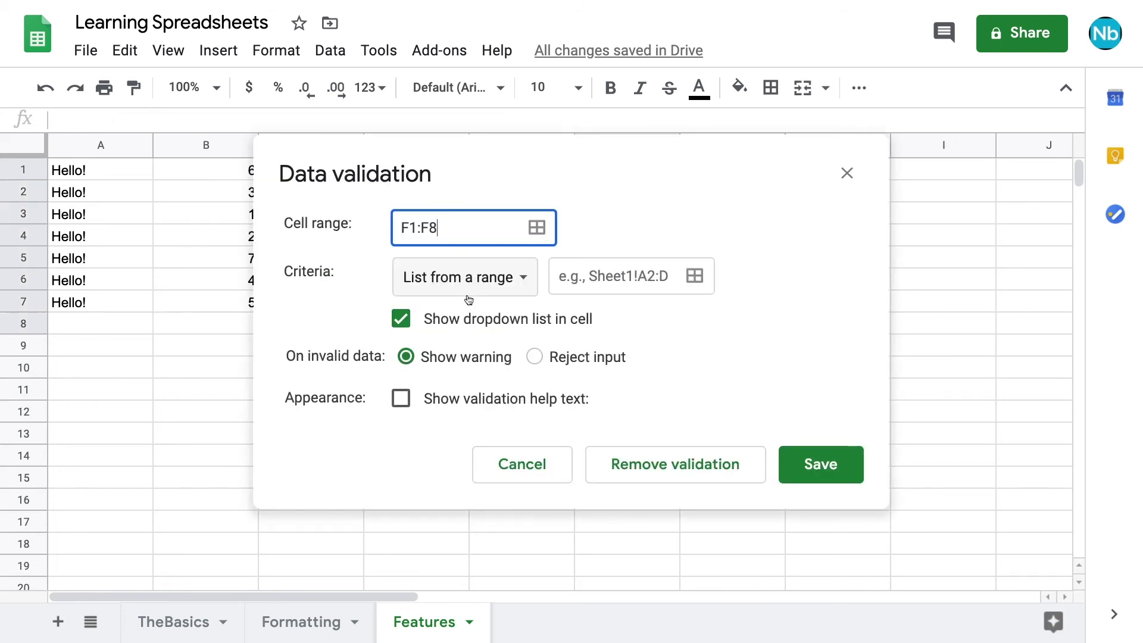
# Set the list source to Formatting!F2:F9 and try saving the rule.
pyautogui.click(692, 277)
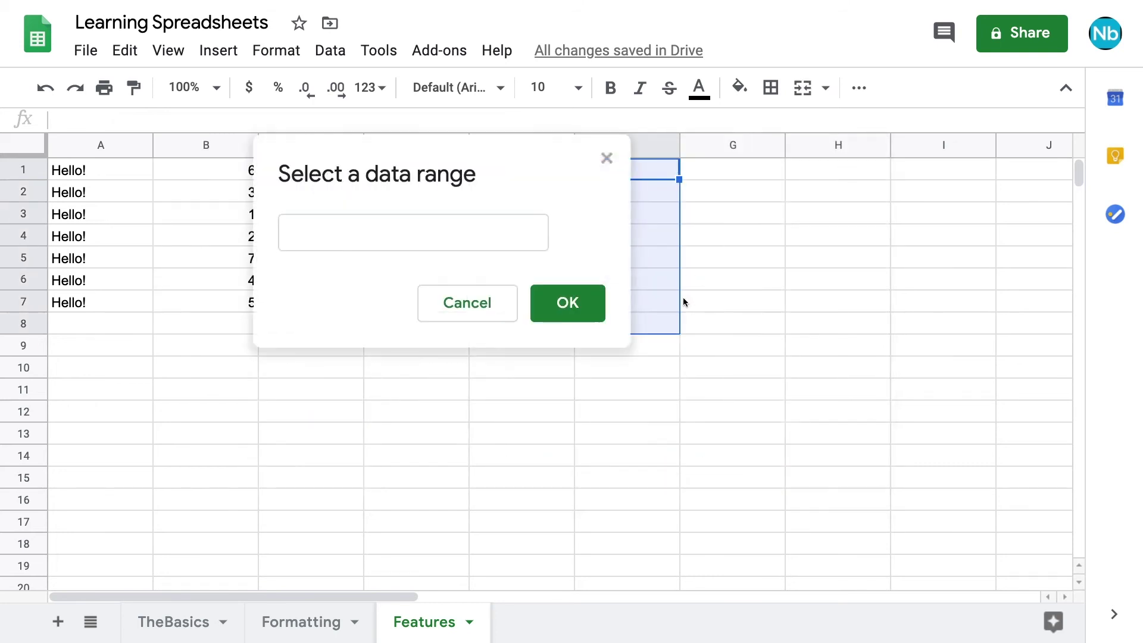
pyautogui.click(320, 621)
pyautogui.moveTo(462, 151); pyautogui.dragTo(875, 153)
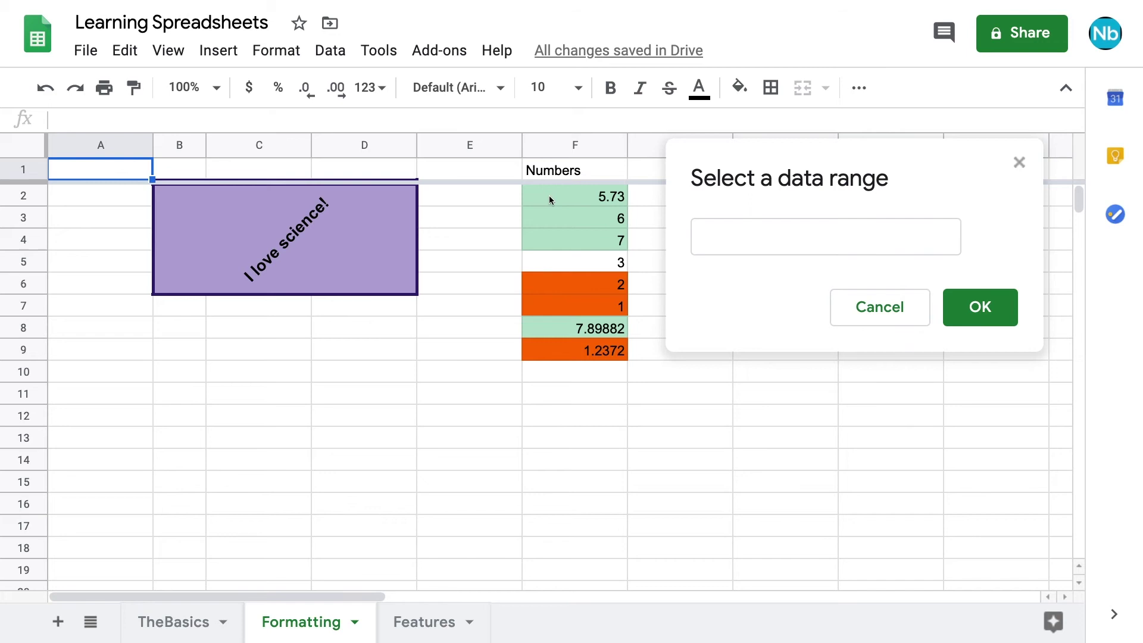
pyautogui.moveTo(549, 196); pyautogui.dragTo(561, 356)
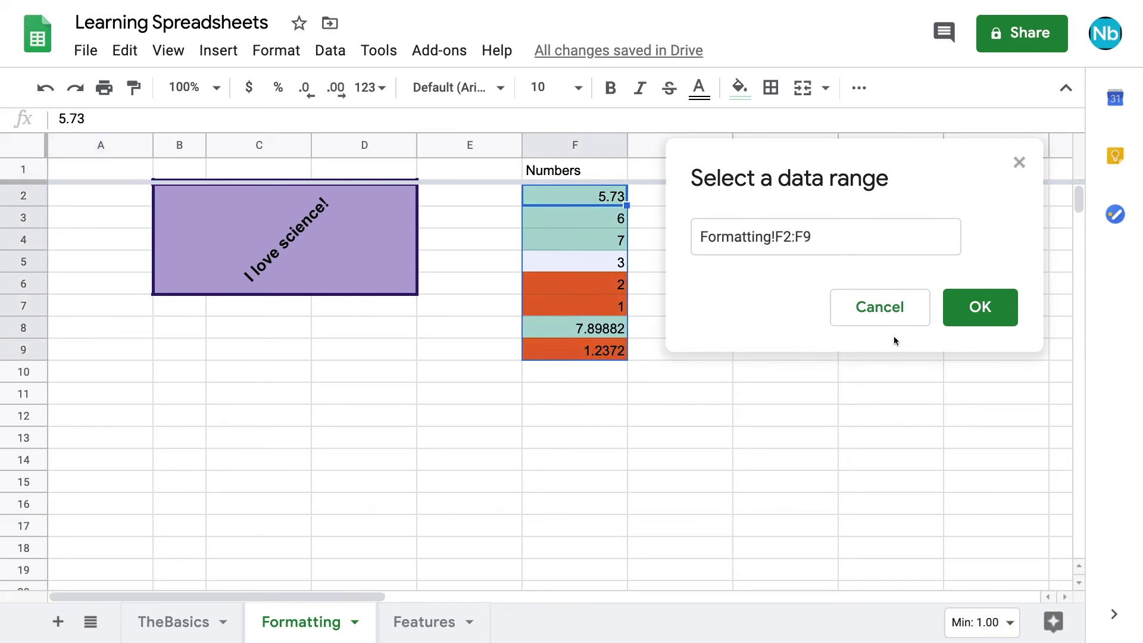
pyautogui.click(969, 313)
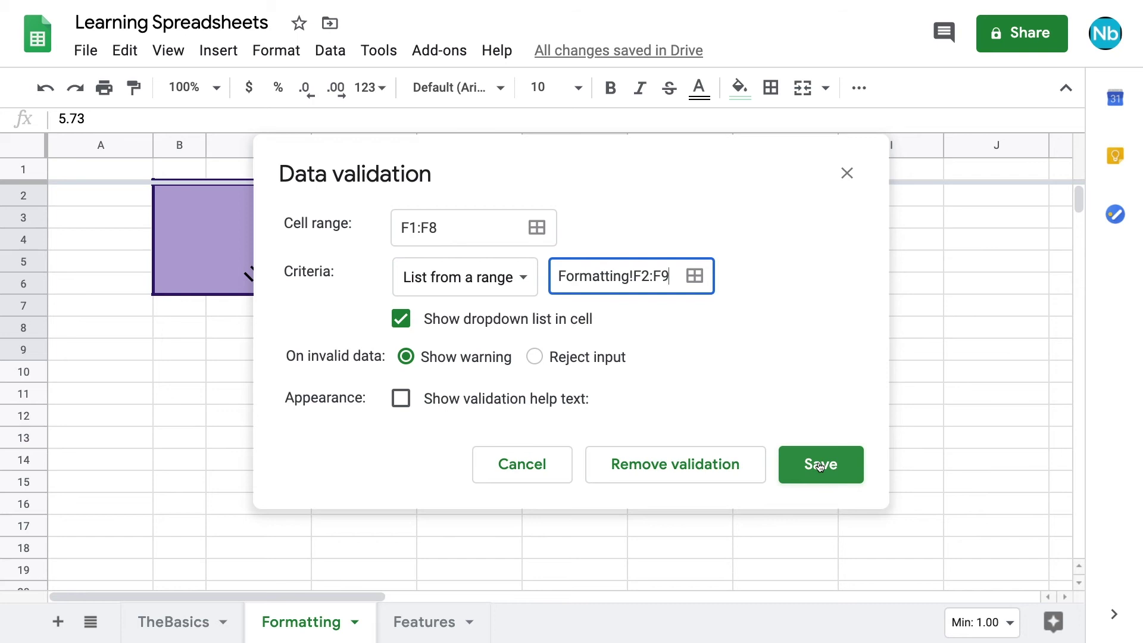
pyautogui.click(820, 465)
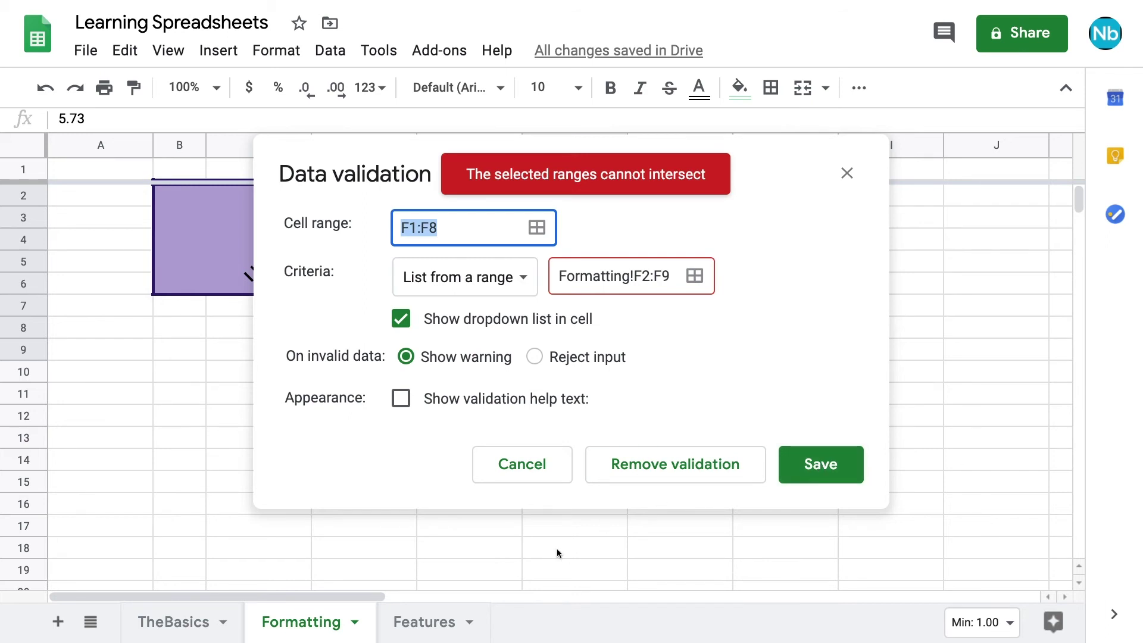
# Prefix the rule's cell range with 'Features!' and save the dropdown rule.
pyautogui.click(451, 621)
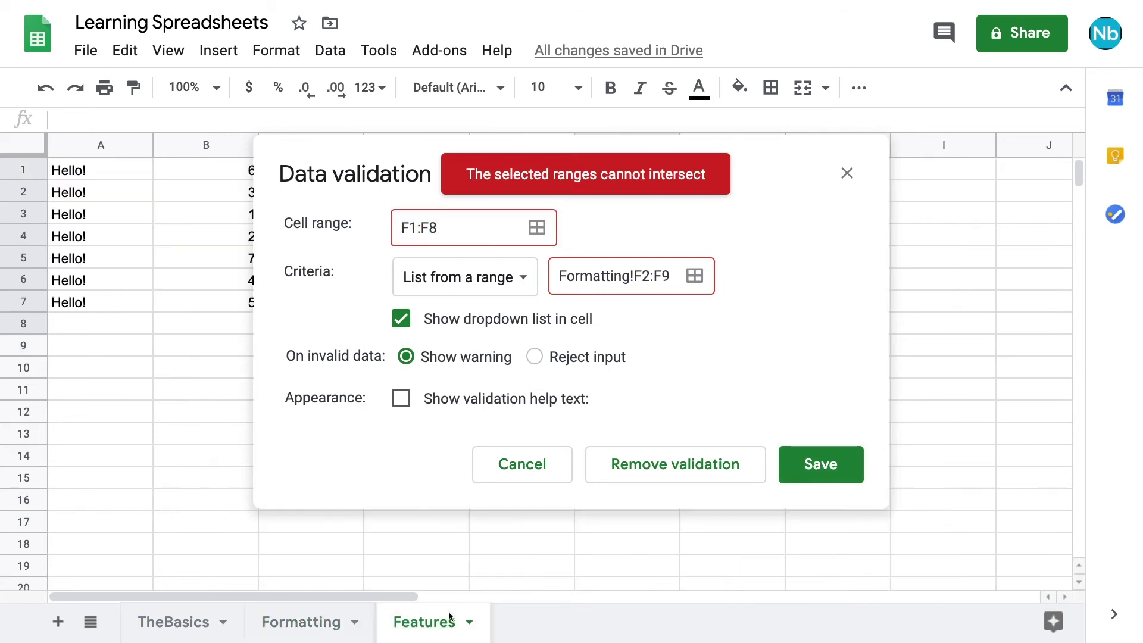
pyautogui.click(401, 228)
pyautogui.write('Features')
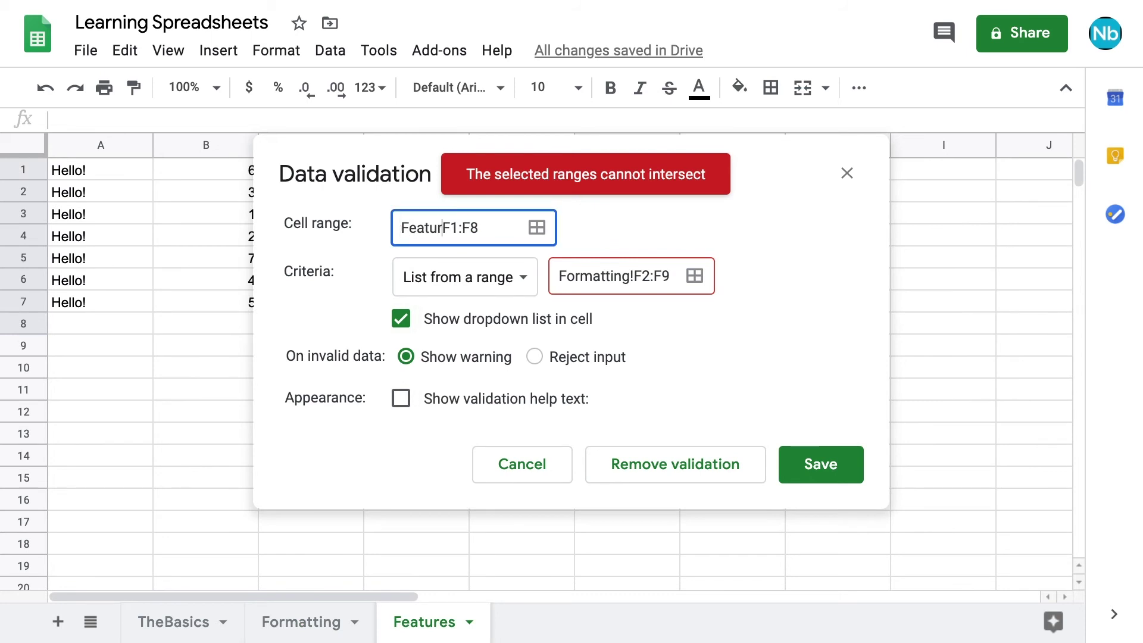
pyautogui.write('!')
pyautogui.click(821, 465)
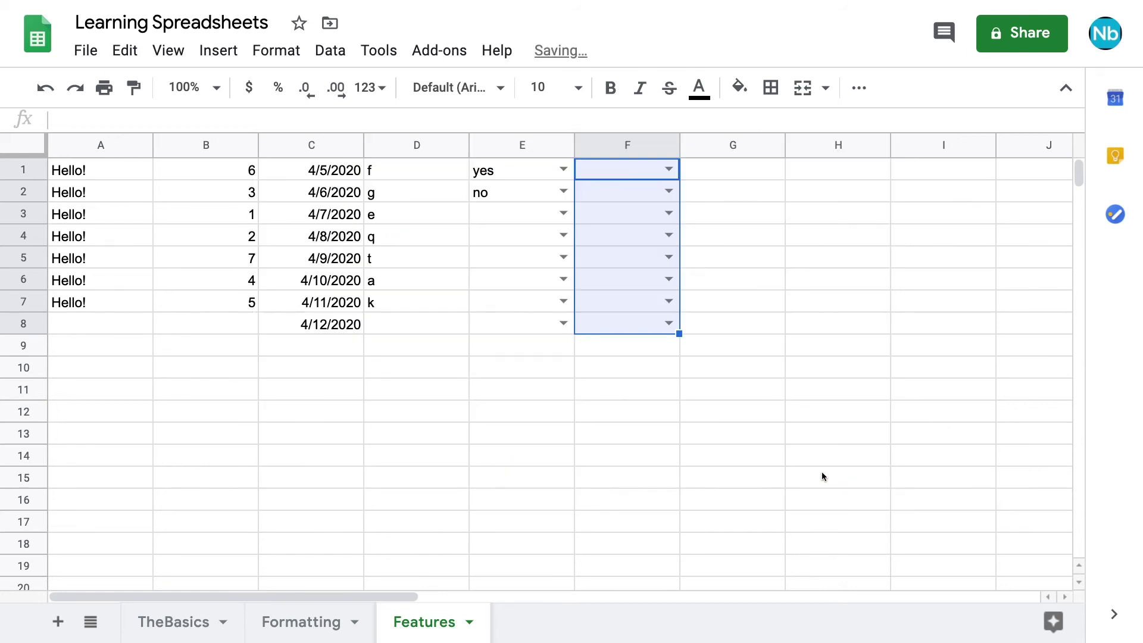
# Choose 7 in the F1 dropdown and 5.73 in the F4 dropdown.
pyautogui.click(668, 171)
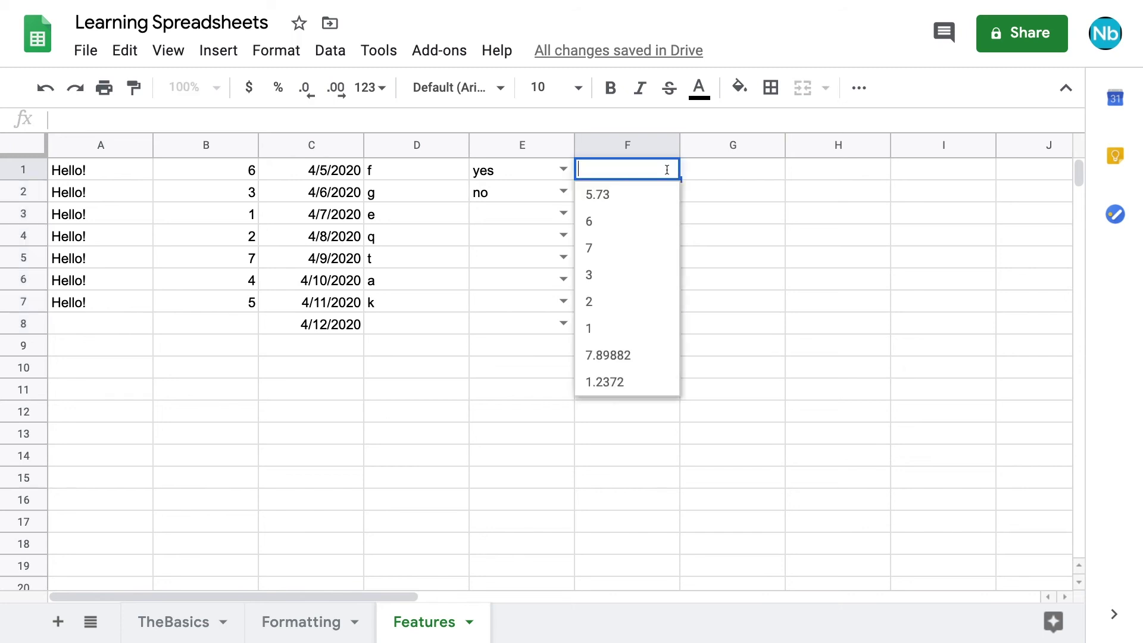
pyautogui.click(660, 245)
pyautogui.click(667, 236)
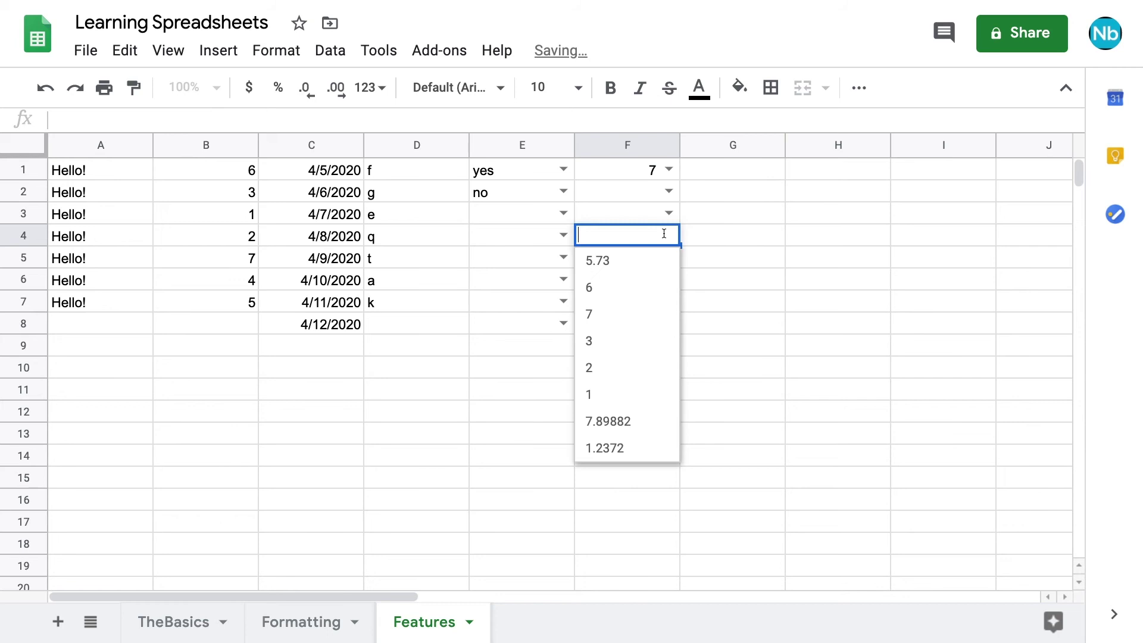
pyautogui.click(659, 268)
pyautogui.click(661, 279)
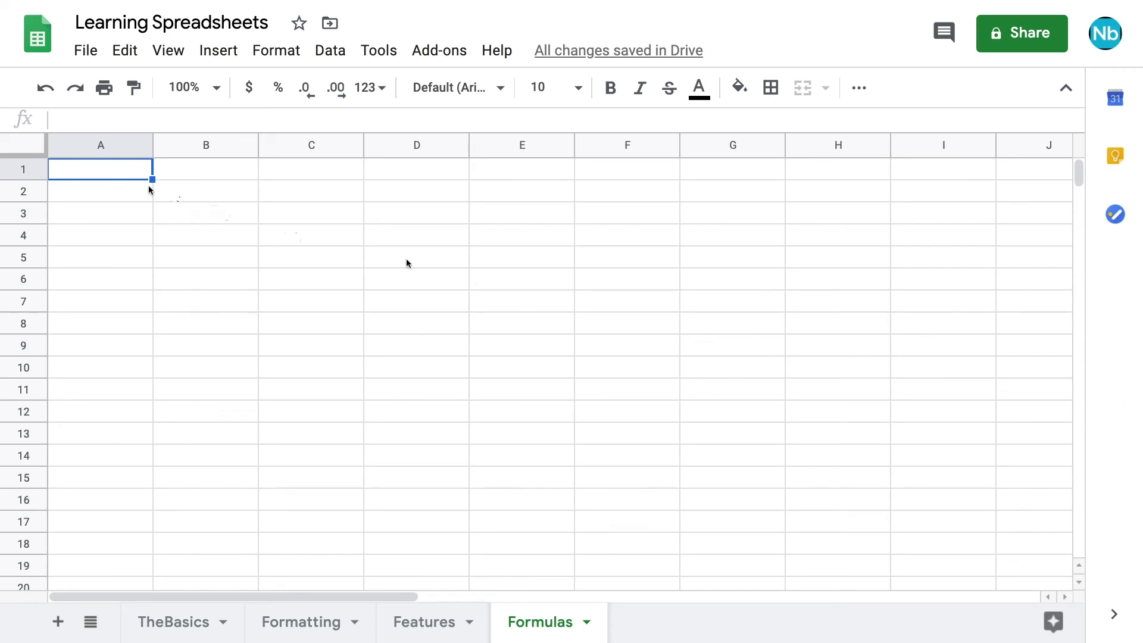
# Enter =6+5 in A1, giving 11, and 6+5 as plain text in A2.
pyautogui.doubleClick(114, 176)
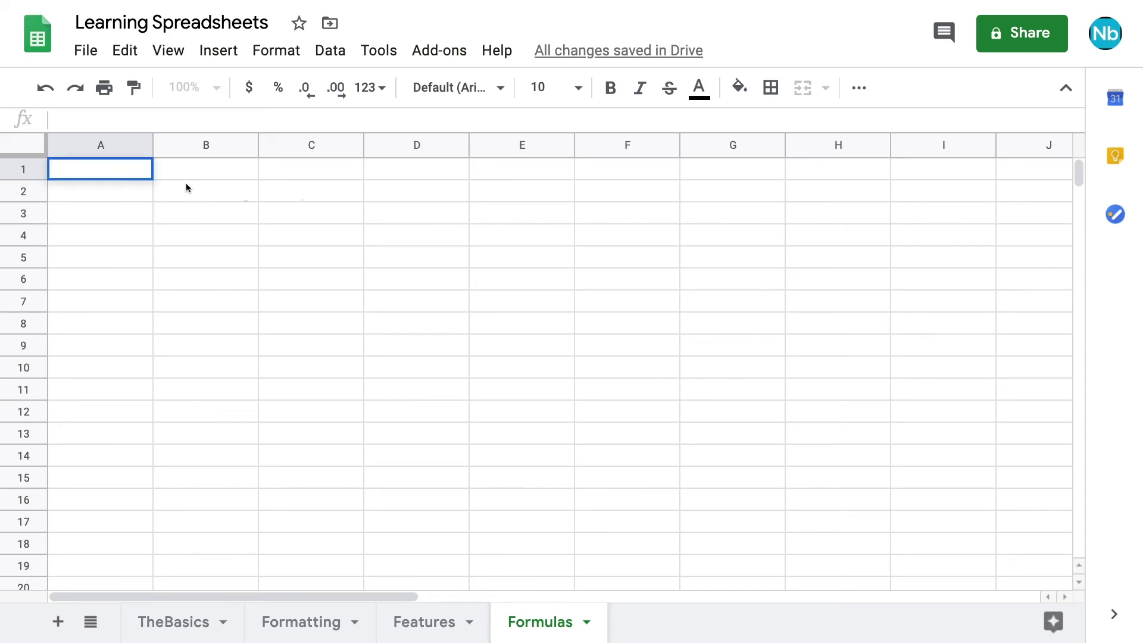
pyautogui.write('=')
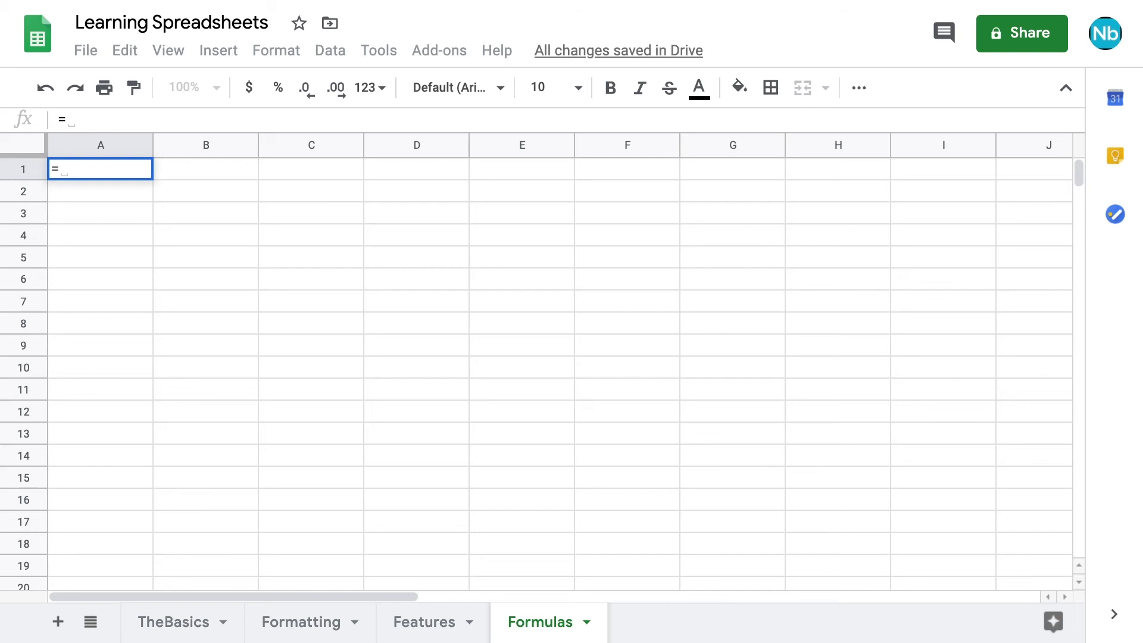
pyautogui.write('6+5')
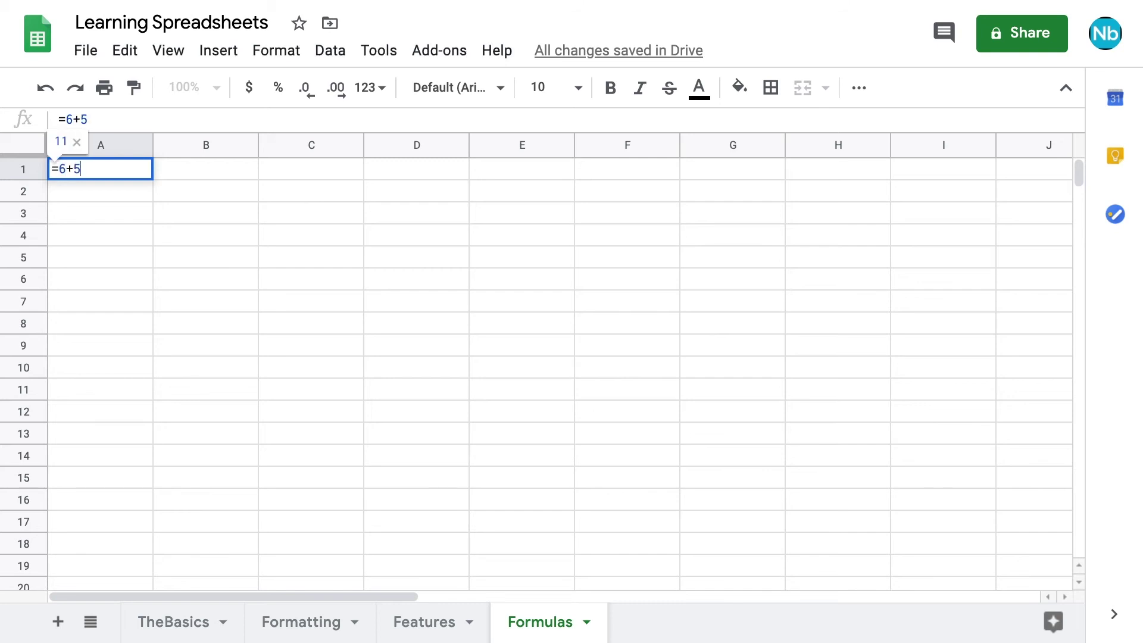
pyautogui.press('Return')
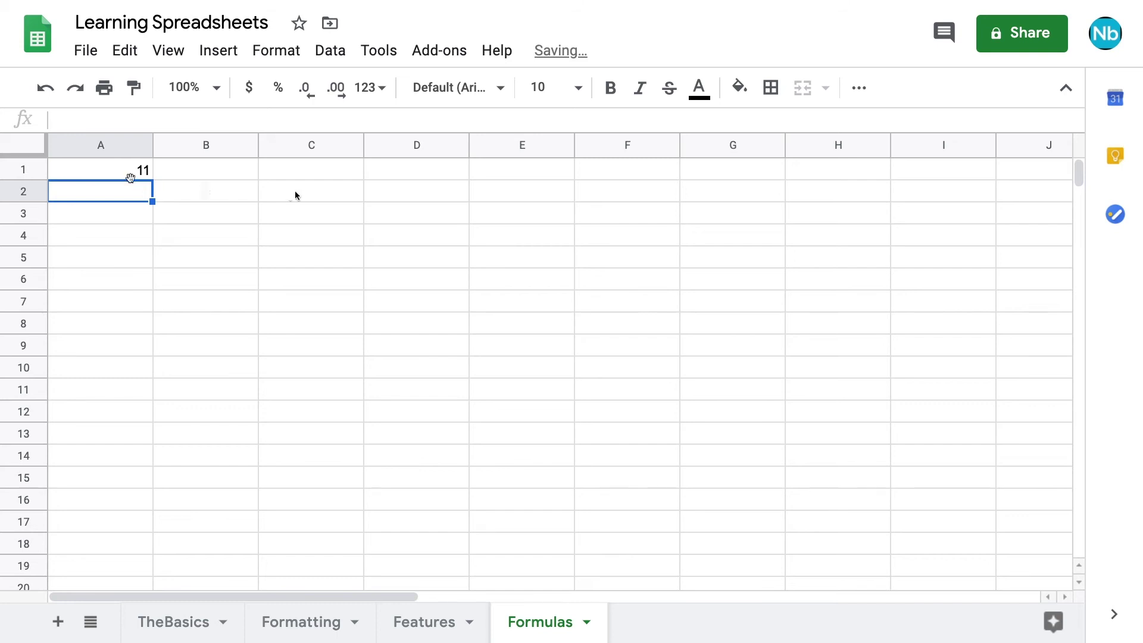
pyautogui.click(116, 177)
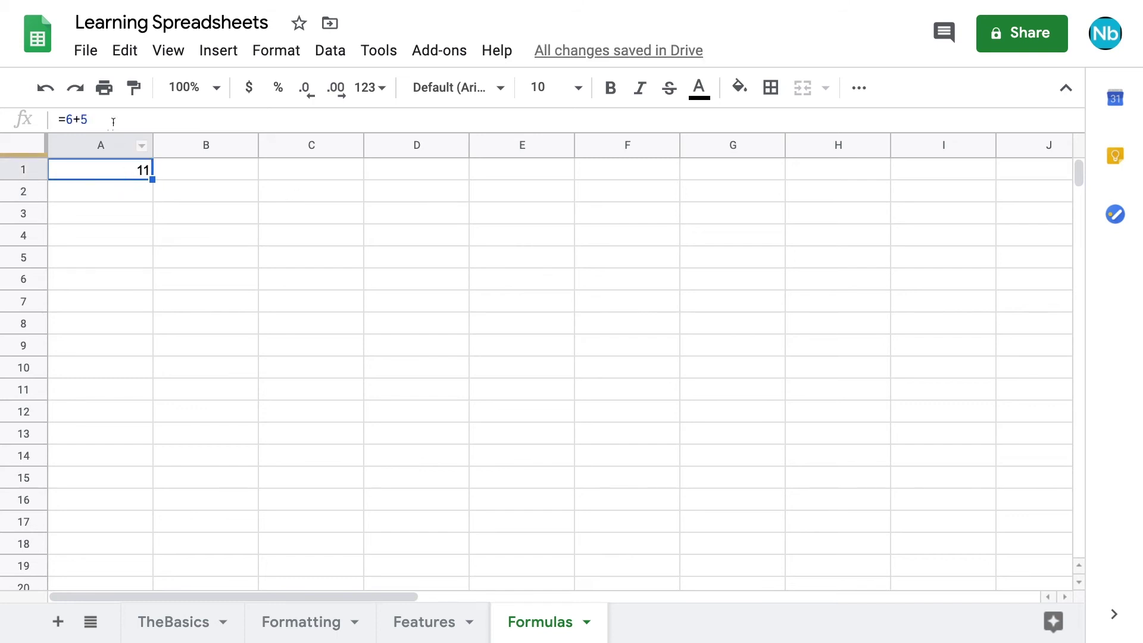
pyautogui.moveTo(113, 119); pyautogui.dragTo(20, 113)
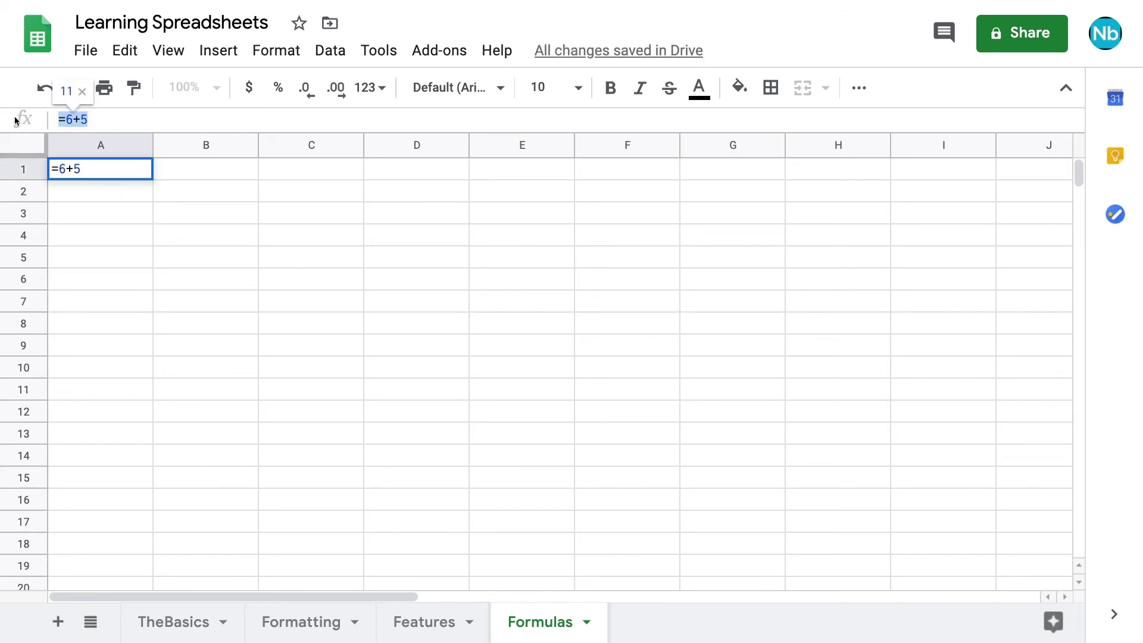
pyautogui.press('Return')
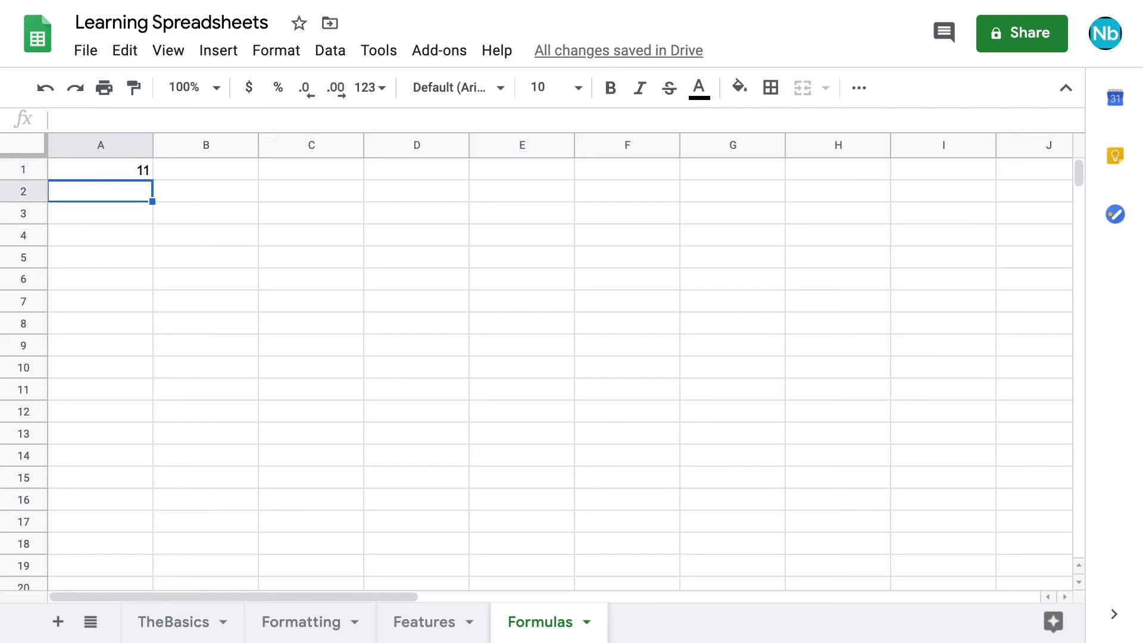
pyautogui.write('6+5')
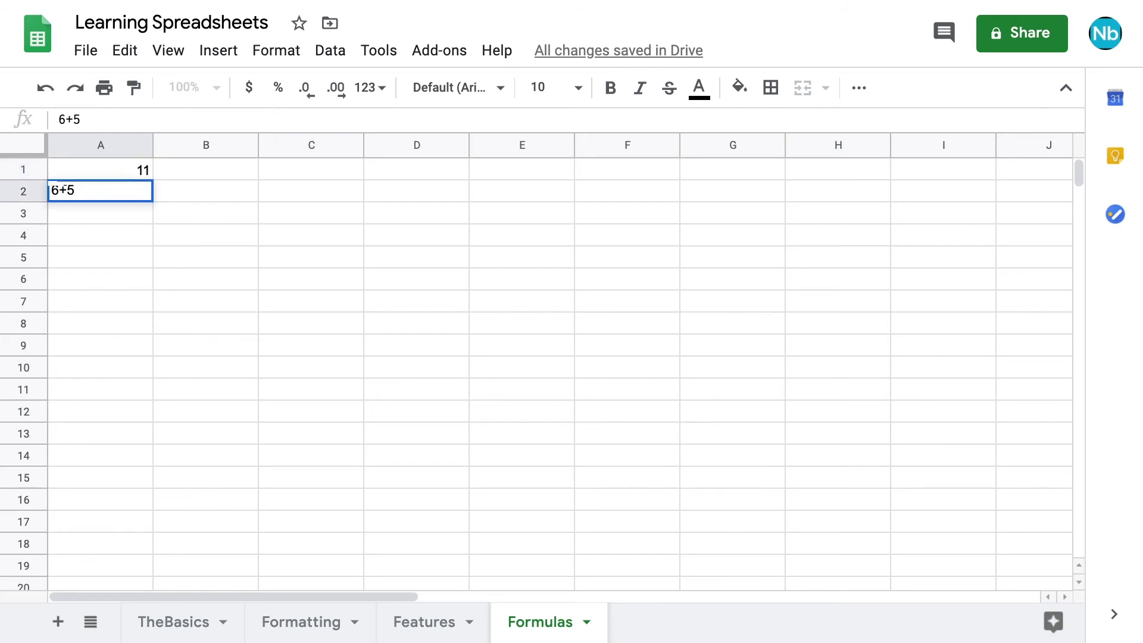
pyautogui.press('Return')
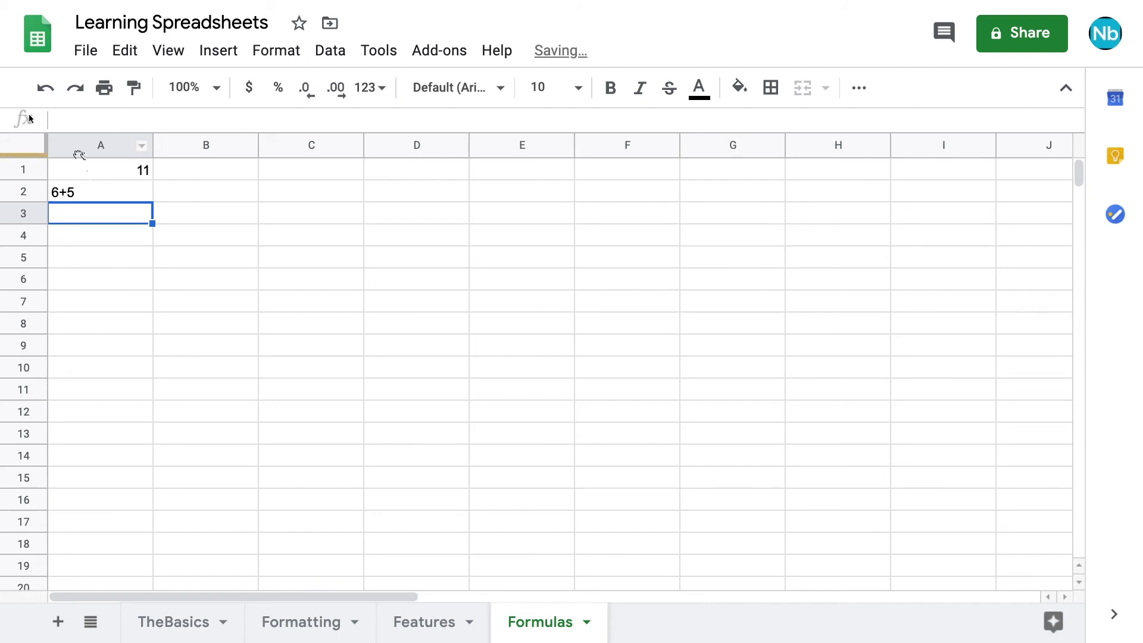
# Replace A2 with =6-5, then enter =6*5 in A3 and =6/5 in A4.
pyautogui.click(89, 190)
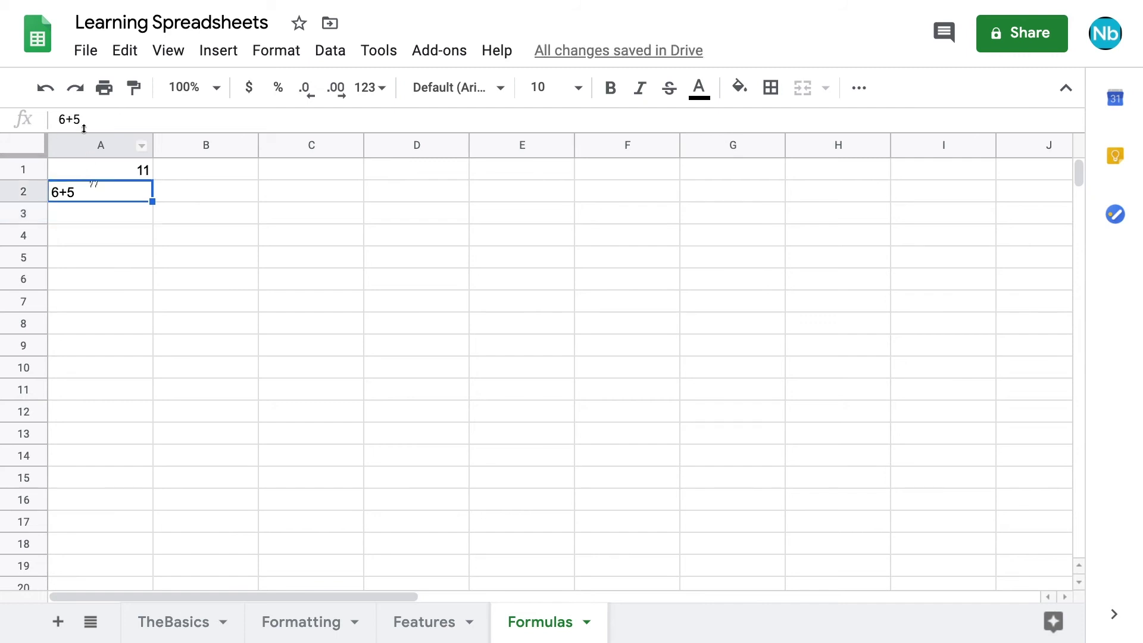
pyautogui.moveTo(83, 119); pyautogui.dragTo(47, 117)
pyautogui.write('=6-5')
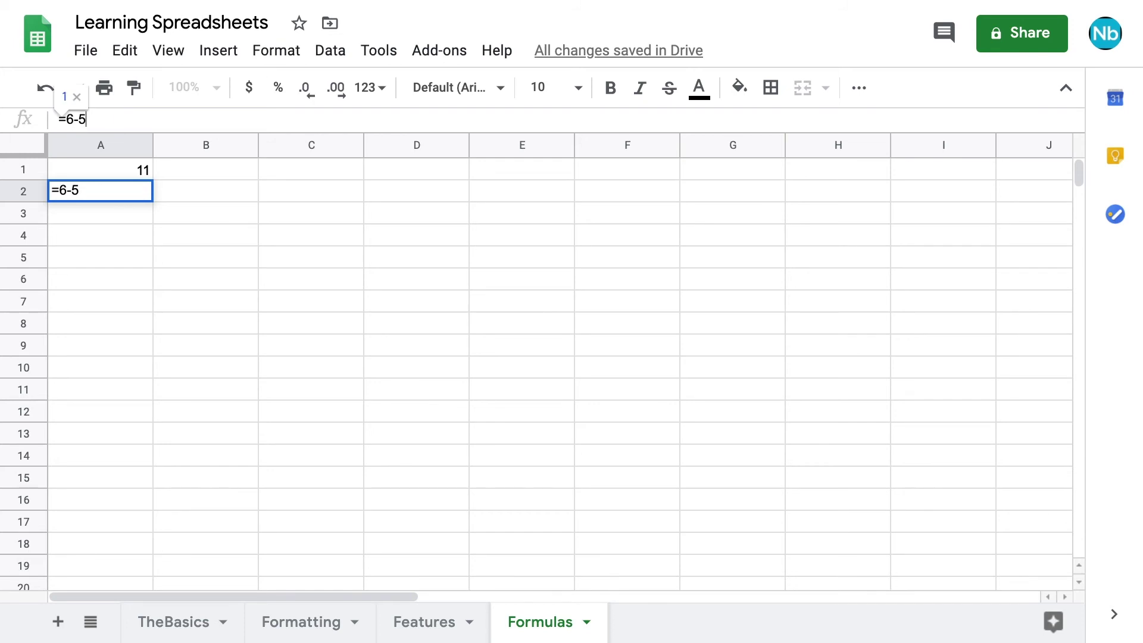
pyautogui.press('Return')
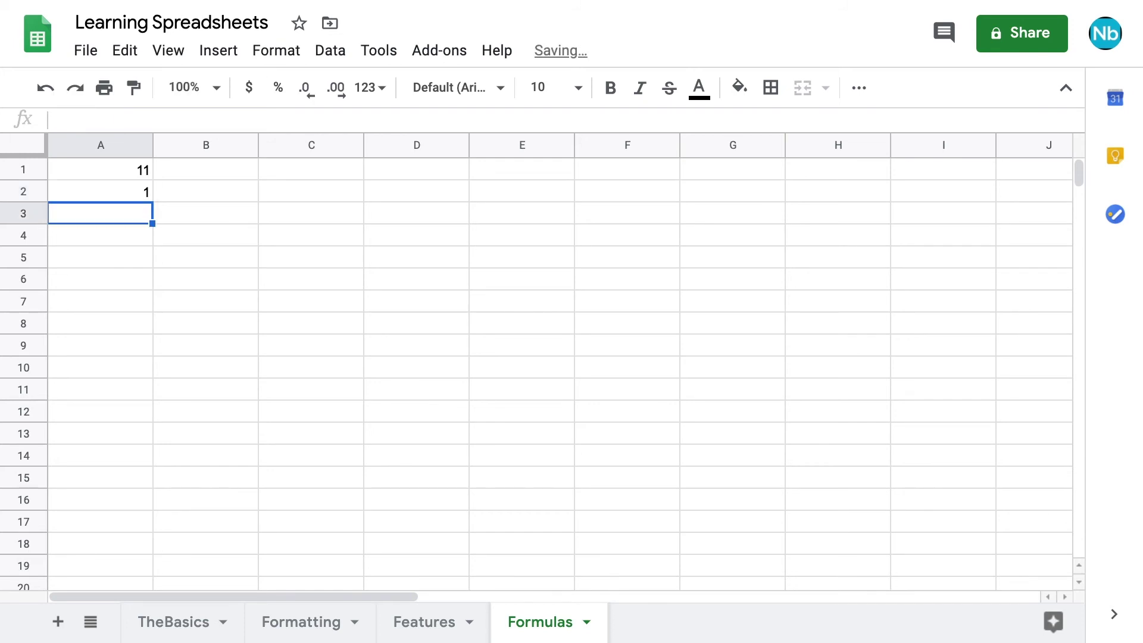
pyautogui.write('=')
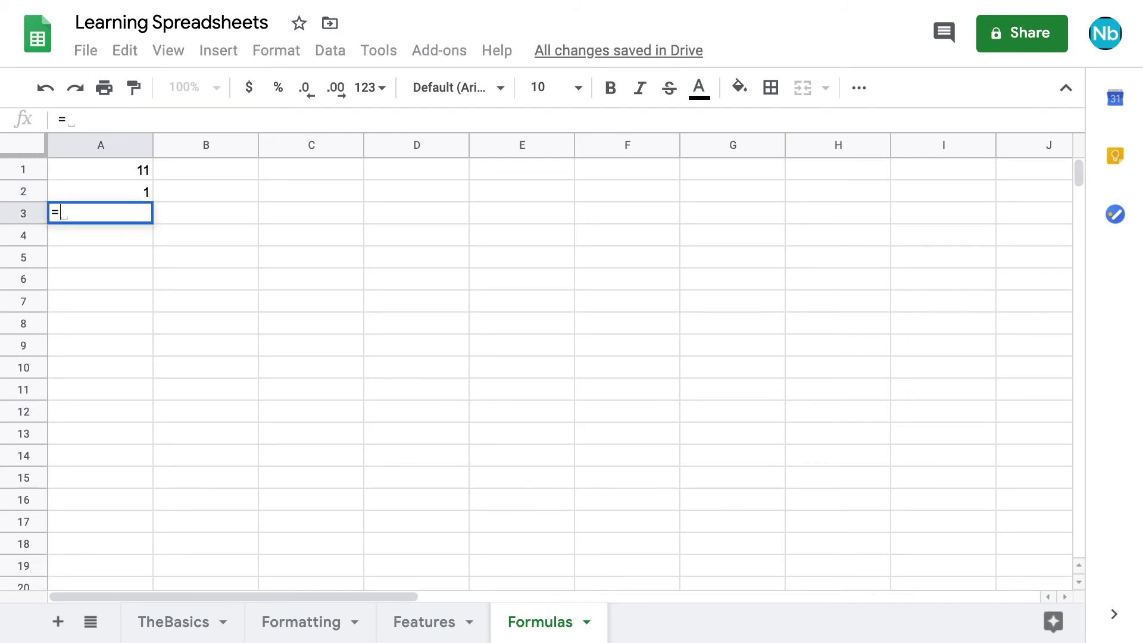
pyautogui.write('6*5')
pyautogui.press('Return')
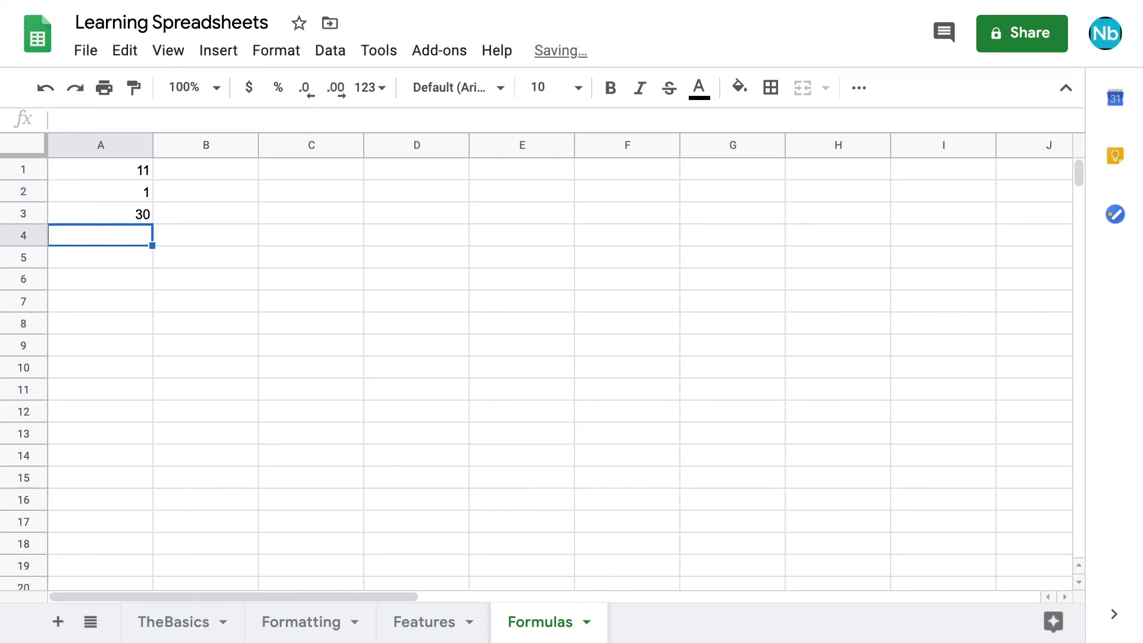
pyautogui.write('=6/5')
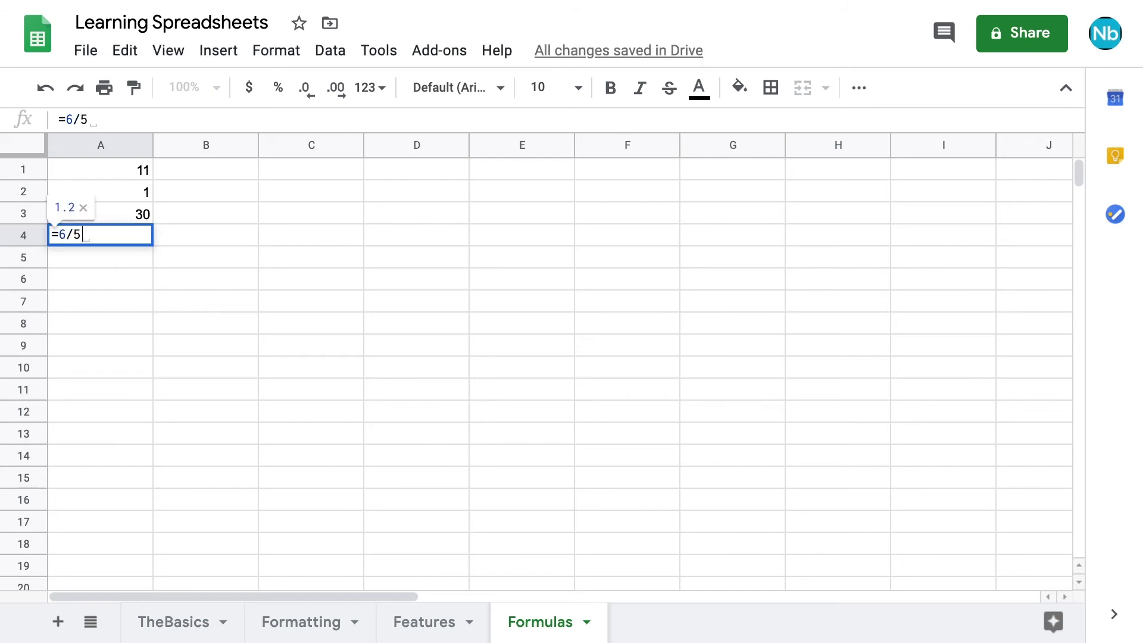
pyautogui.press('Return')
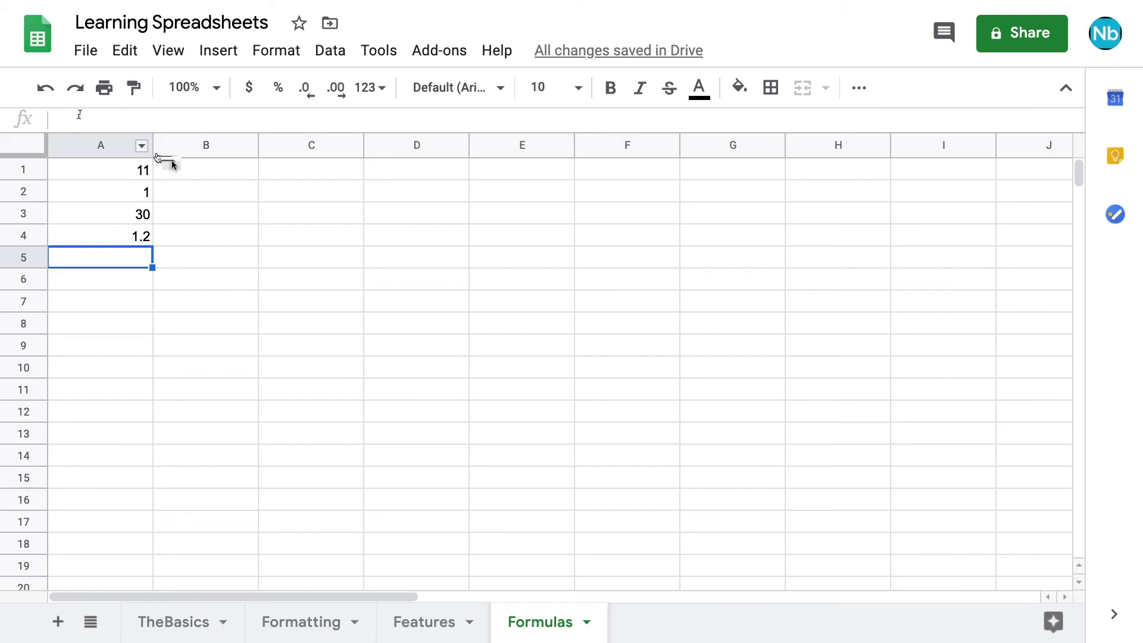
pyautogui.click(196, 172)
# Enter =2*A1 in B1 and fill it down to B4, giving 22, 2, 60, 2.4.
pyautogui.doubleClick(196, 171)
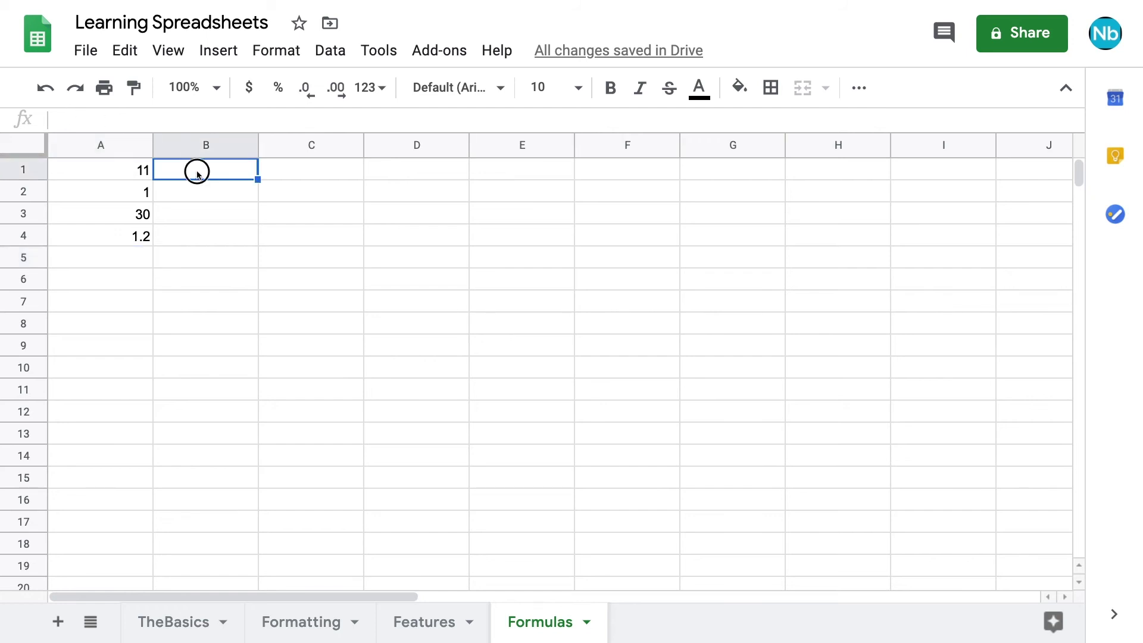
pyautogui.write('=2*')
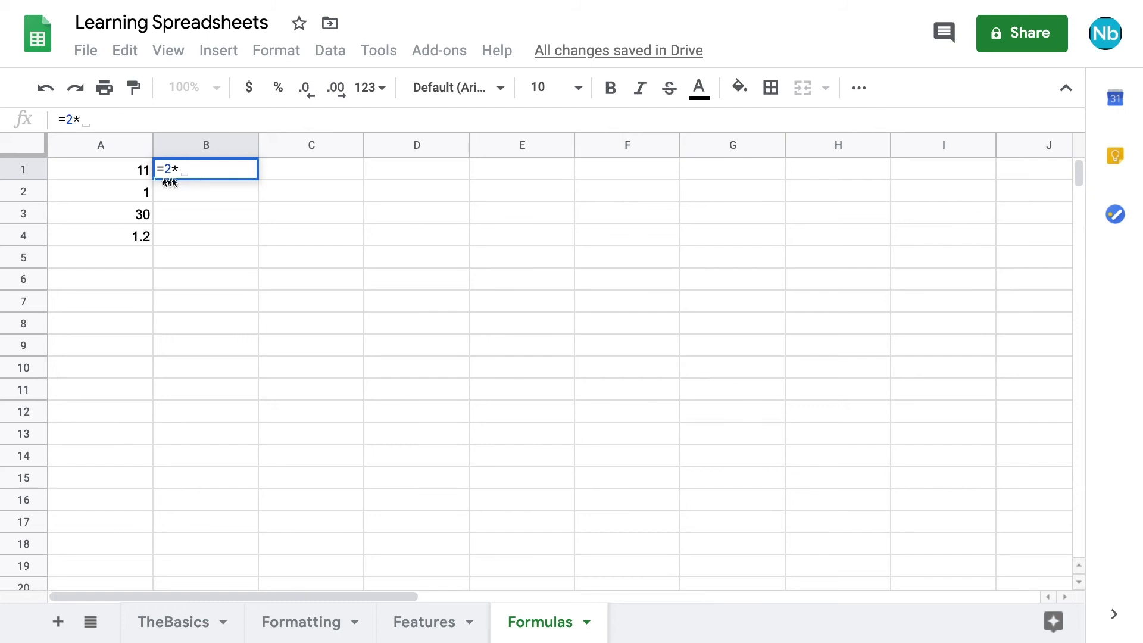
pyautogui.click(119, 173)
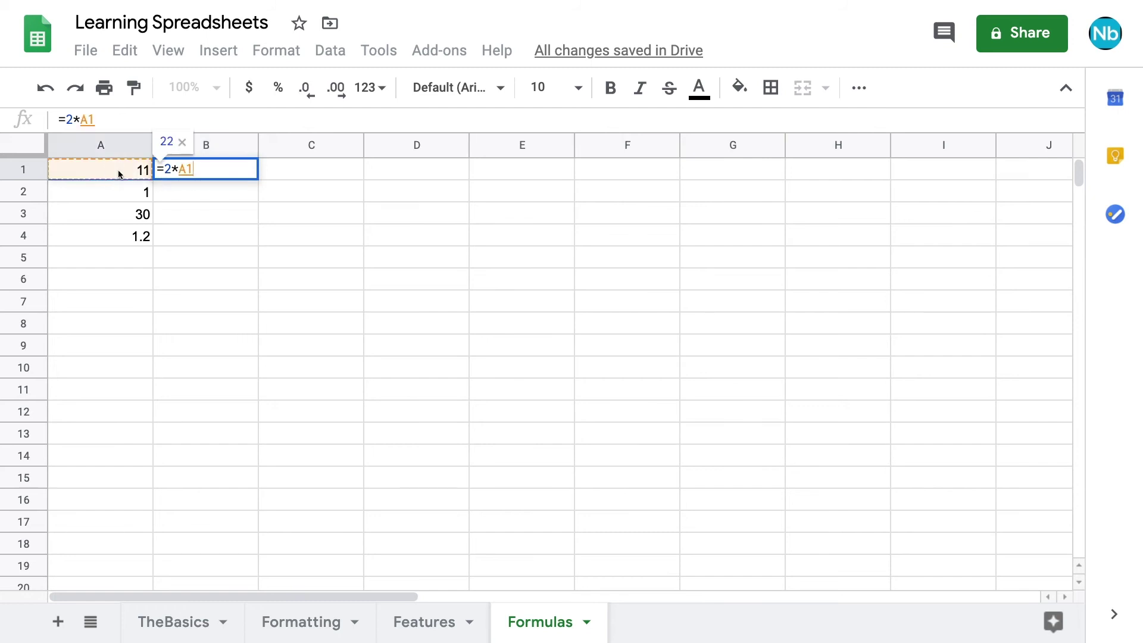
pyautogui.press('Return')
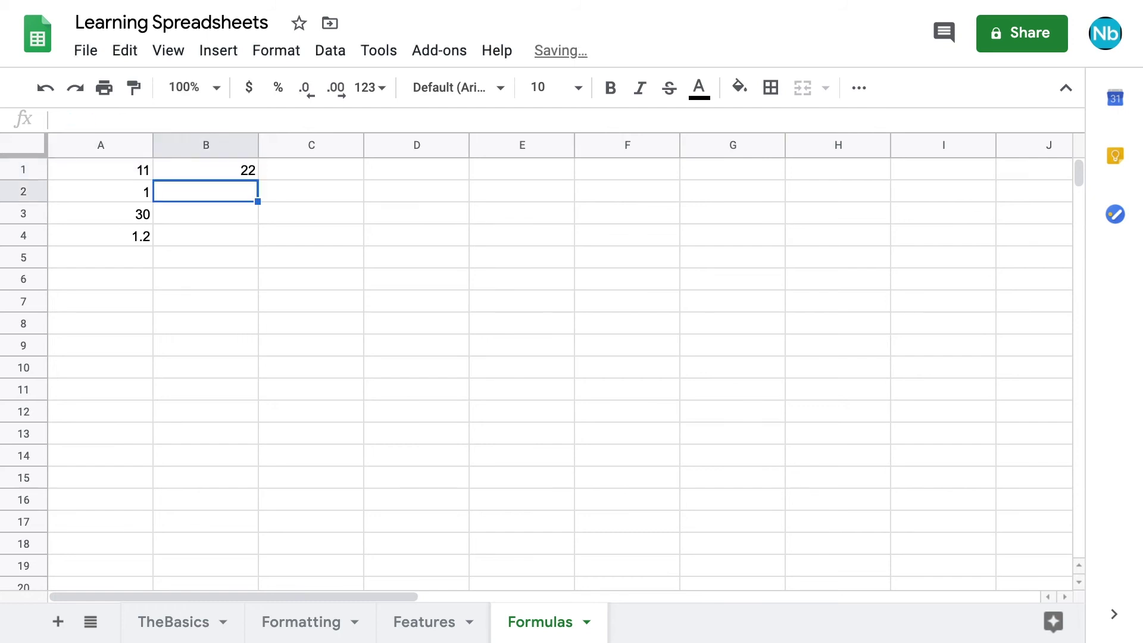
pyautogui.click(171, 174)
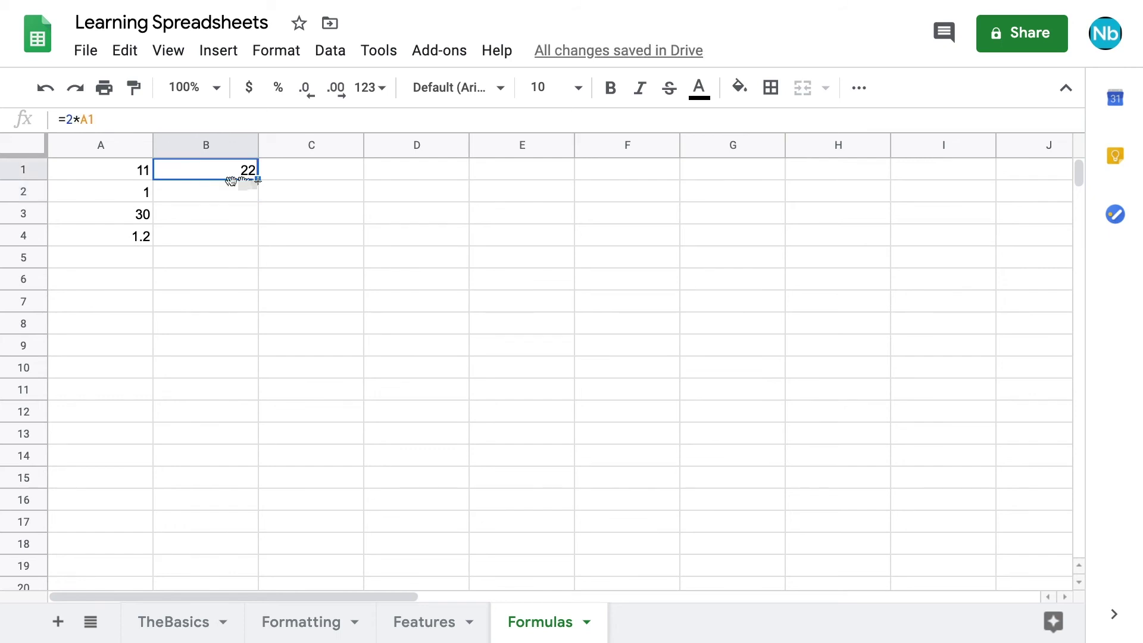
pyautogui.moveTo(257, 179); pyautogui.dragTo(260, 235)
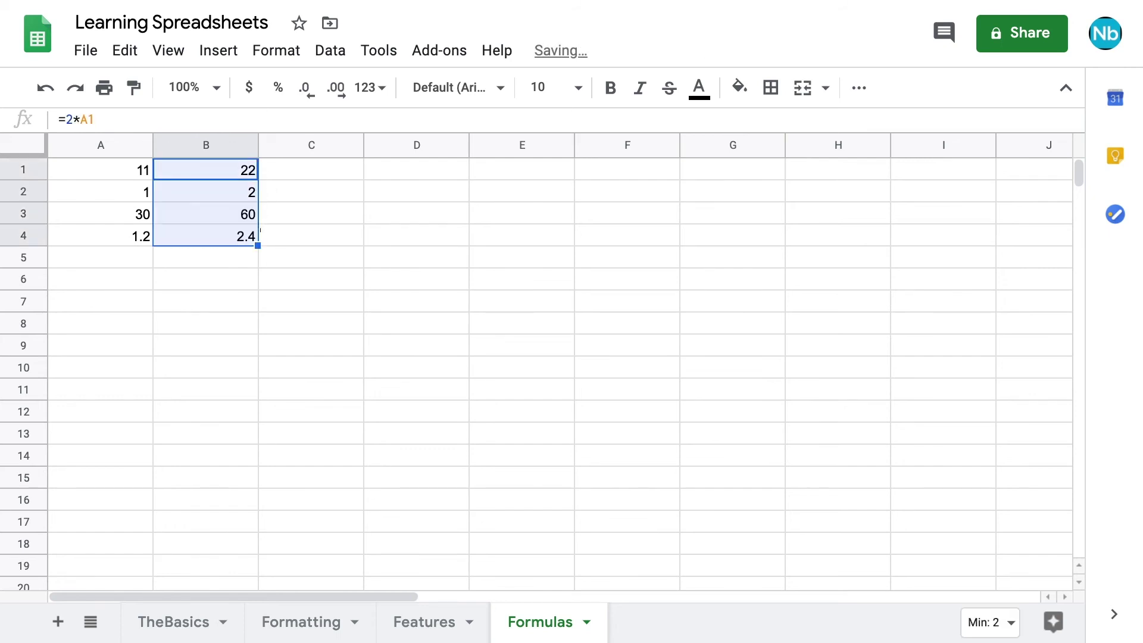
pyautogui.click(212, 185)
pyautogui.click(99, 118)
pyautogui.moveTo(99, 117); pyautogui.dragTo(81, 118)
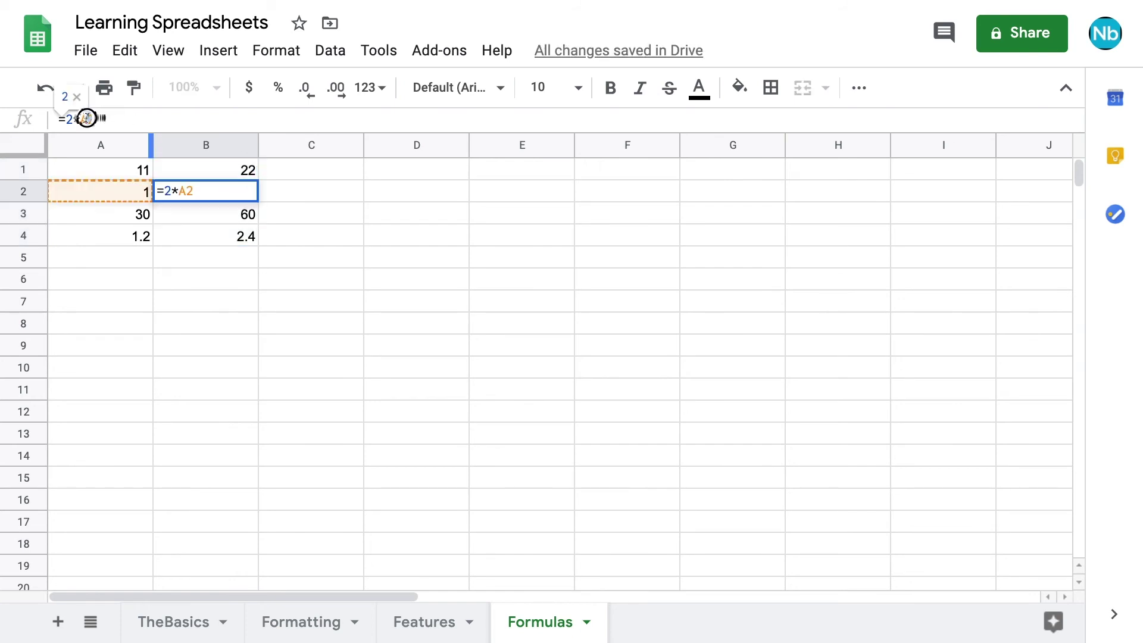
pyautogui.press('Return')
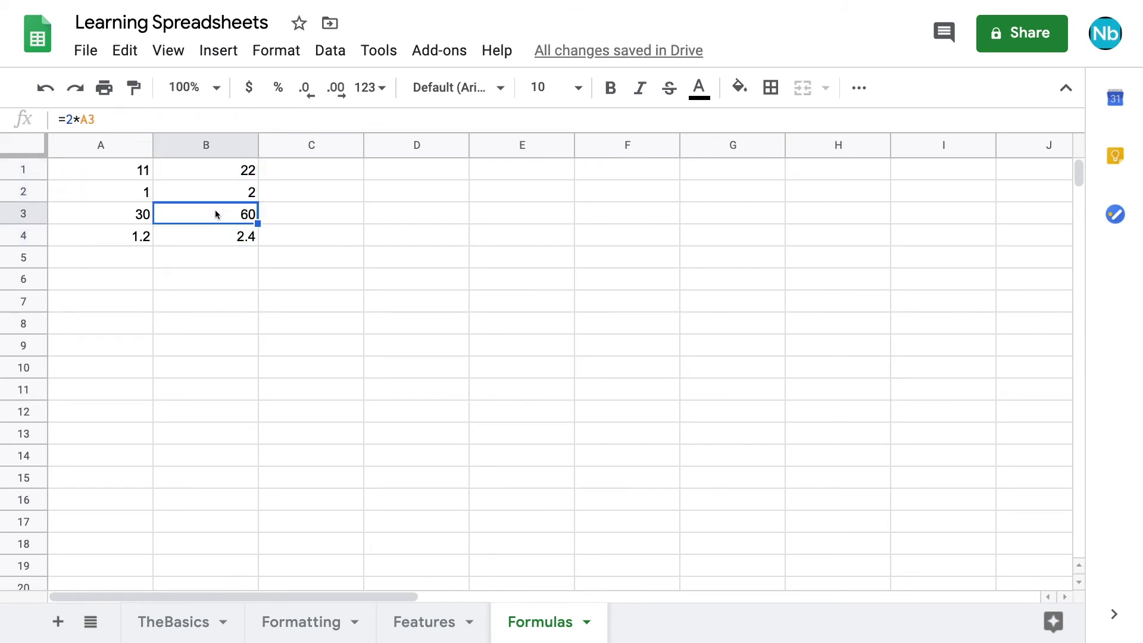
pyautogui.click(221, 235)
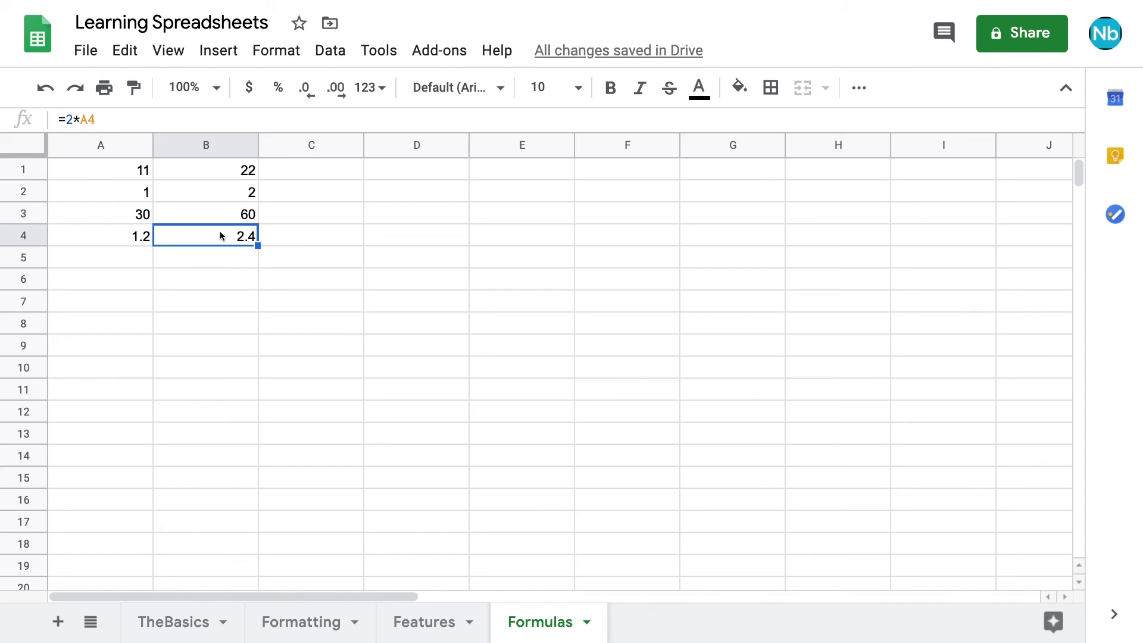
pyautogui.click(218, 191)
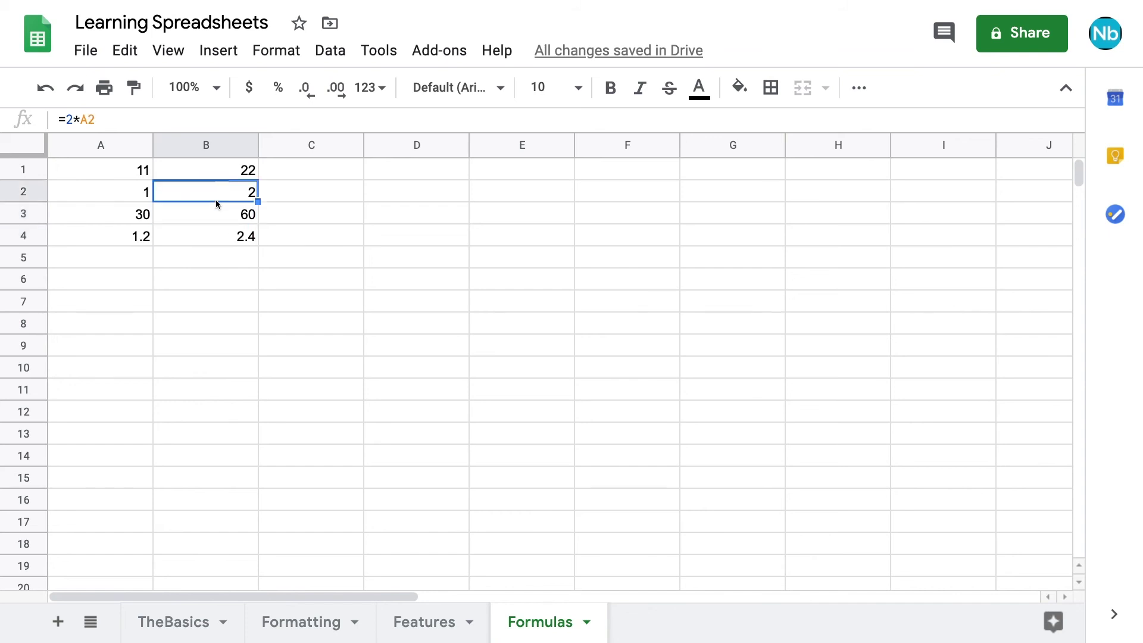
# Copy B1:B4's formulas into C1:C4, giving 44, 4, 120, 4.8.
pyautogui.click(256, 177)
pyautogui.moveTo(257, 178); pyautogui.dragTo(359, 234)
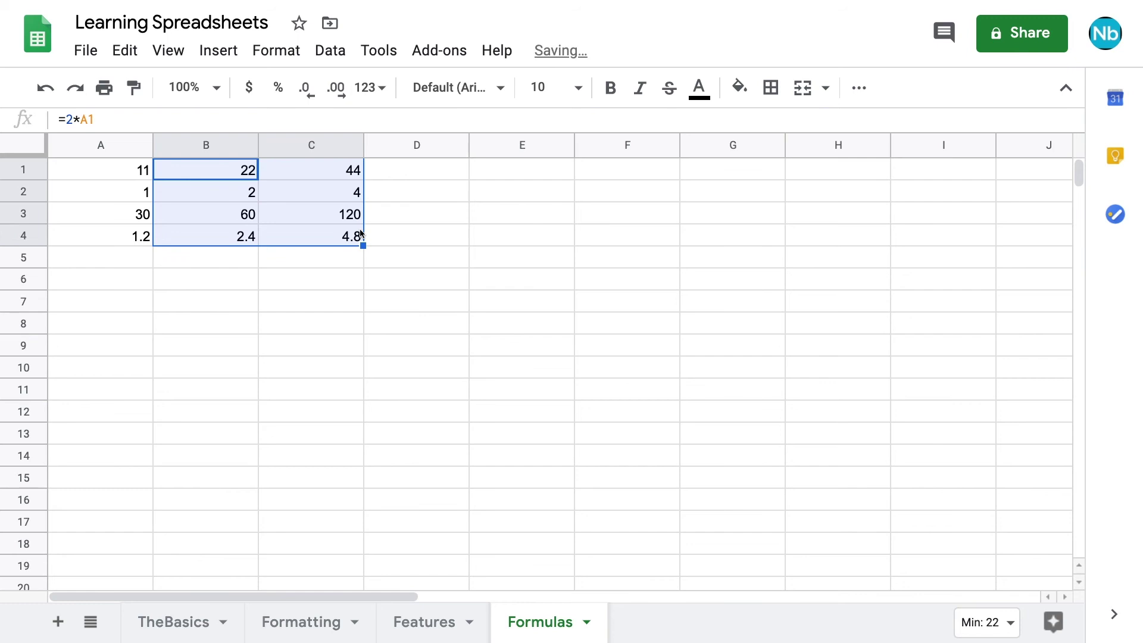
pyautogui.click(335, 174)
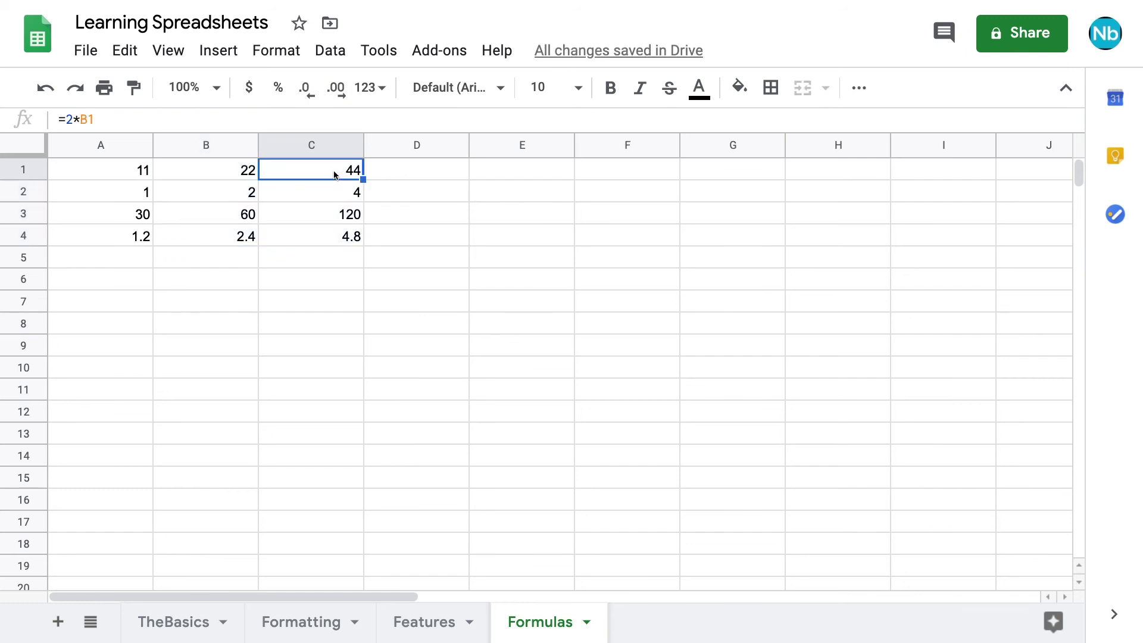
pyautogui.click(334, 191)
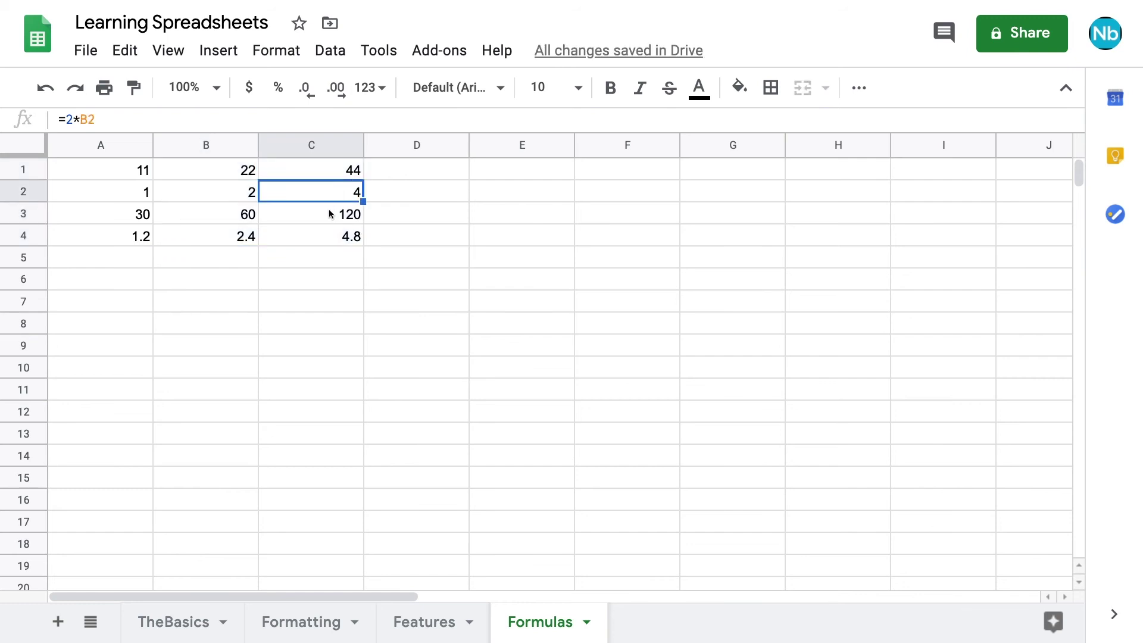
pyautogui.click(324, 219)
pyautogui.click(319, 232)
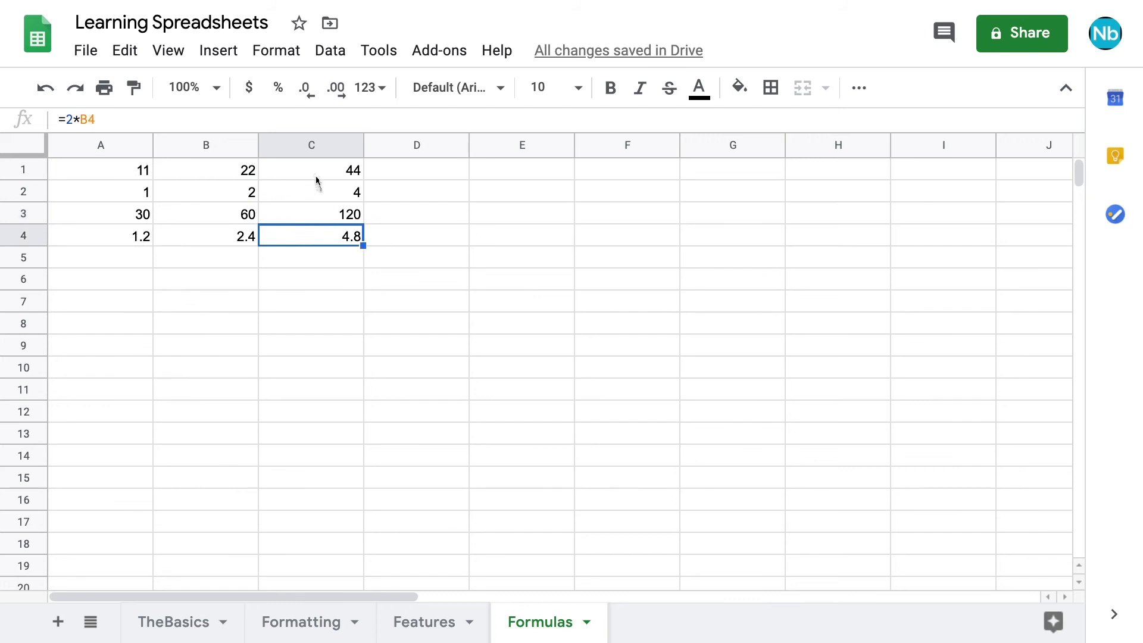
pyautogui.click(315, 171)
# Change C1 to =2*B$1 and fill it down to C4, all showing 44.
pyautogui.click(88, 120)
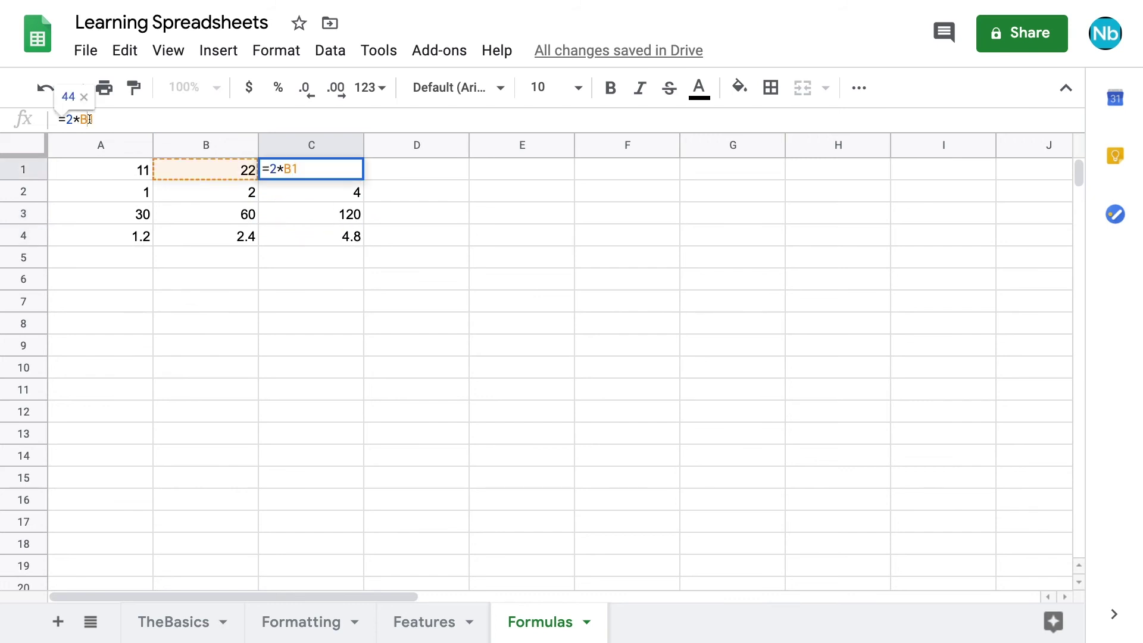
pyautogui.write('$')
pyautogui.press('Return')
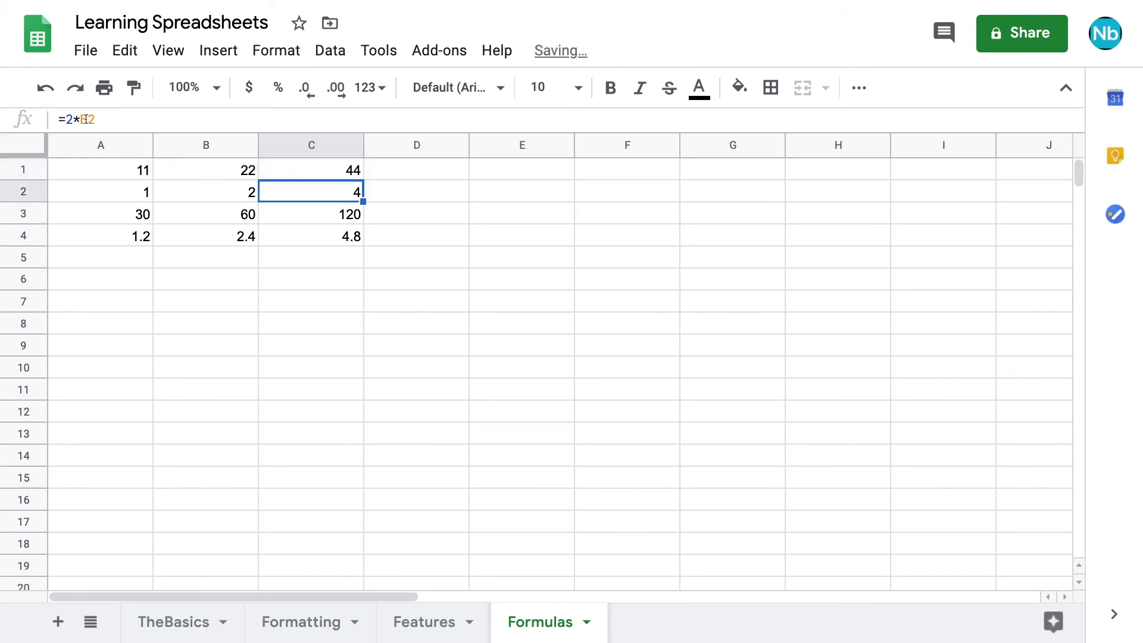
pyautogui.click(291, 172)
pyautogui.moveTo(363, 179); pyautogui.dragTo(360, 232)
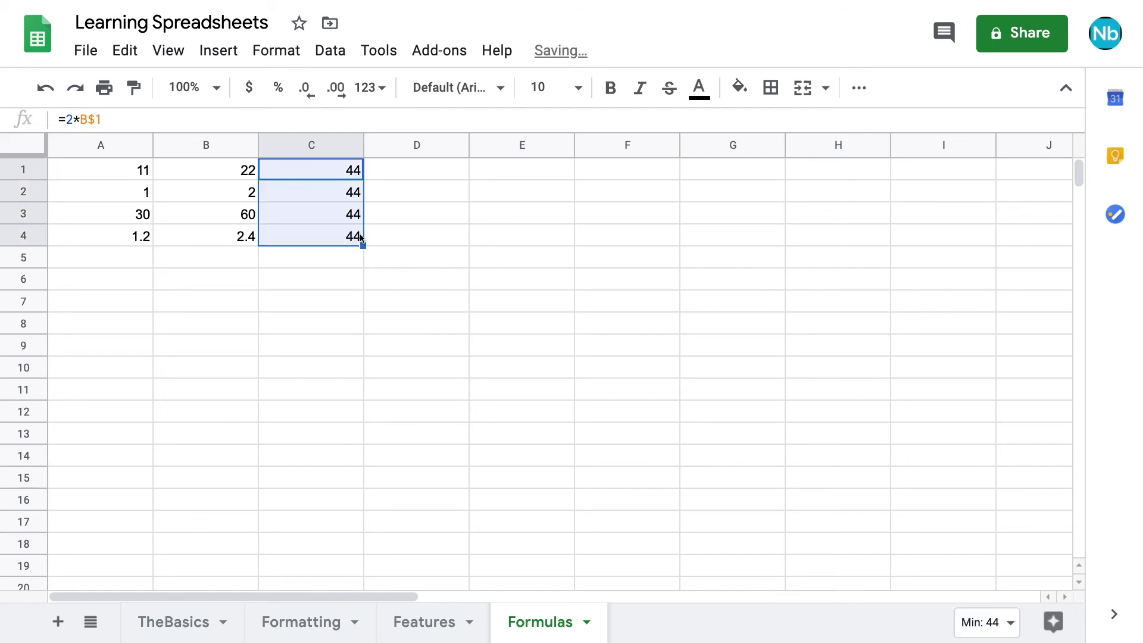
pyautogui.click(328, 178)
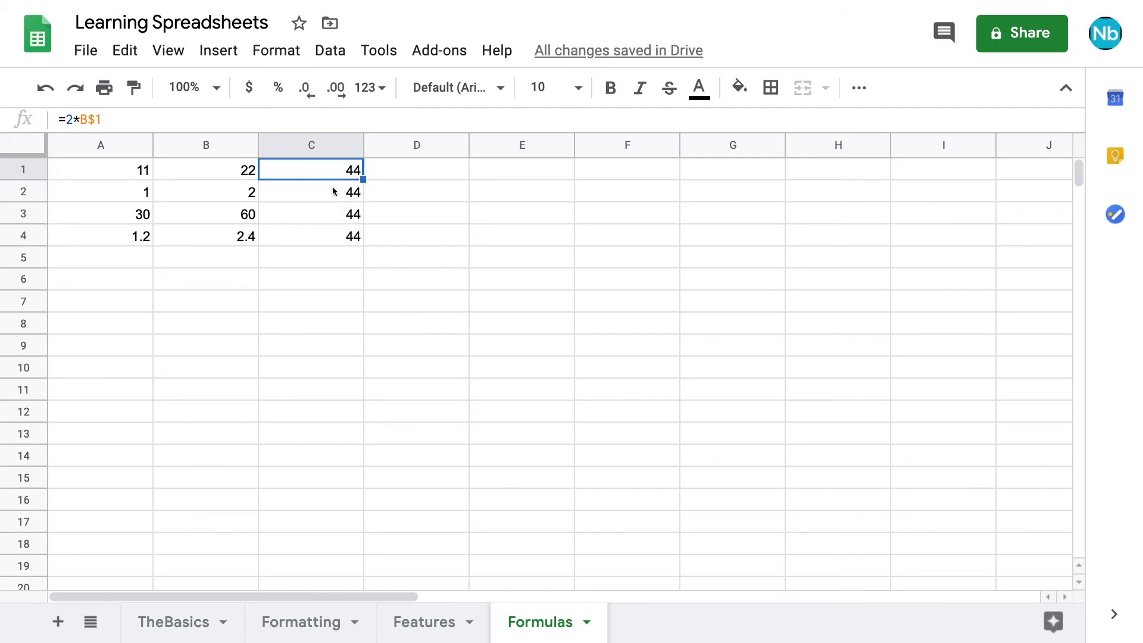
pyautogui.click(333, 189)
pyautogui.click(331, 215)
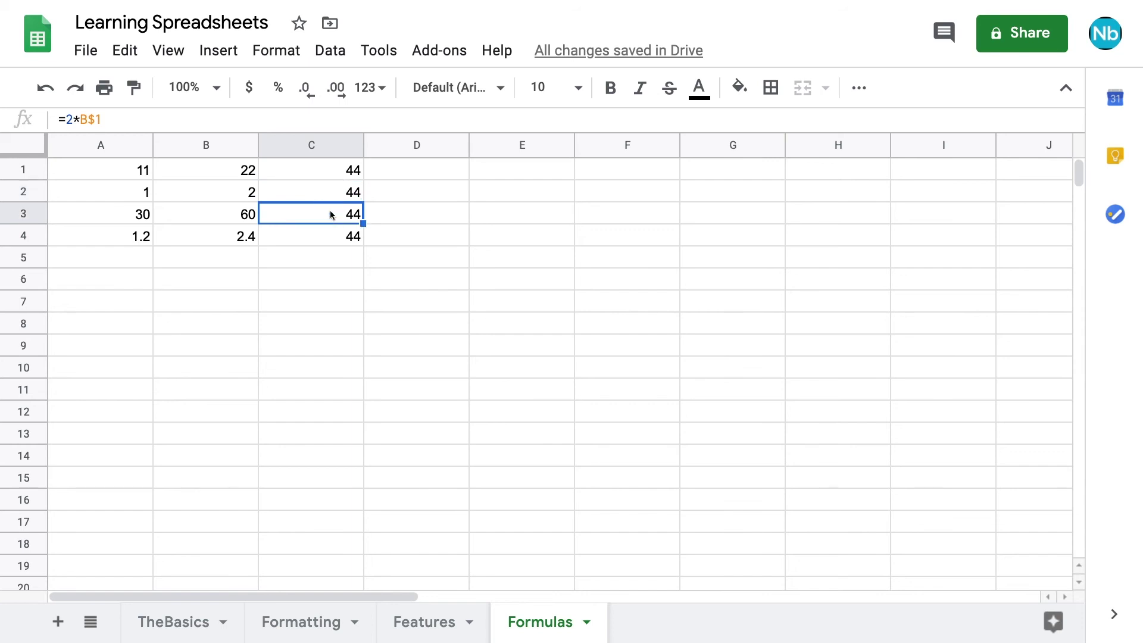
pyautogui.click(330, 232)
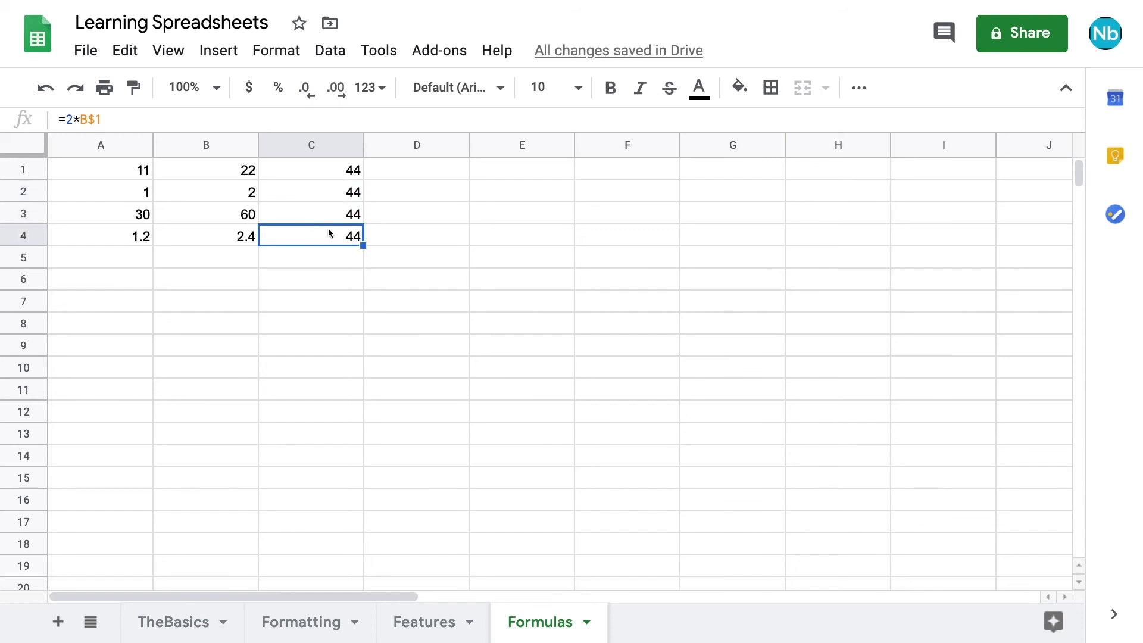
# Change B1 to =2*$A$1 and copy it into C1, which shows 22.
pyautogui.click(219, 171)
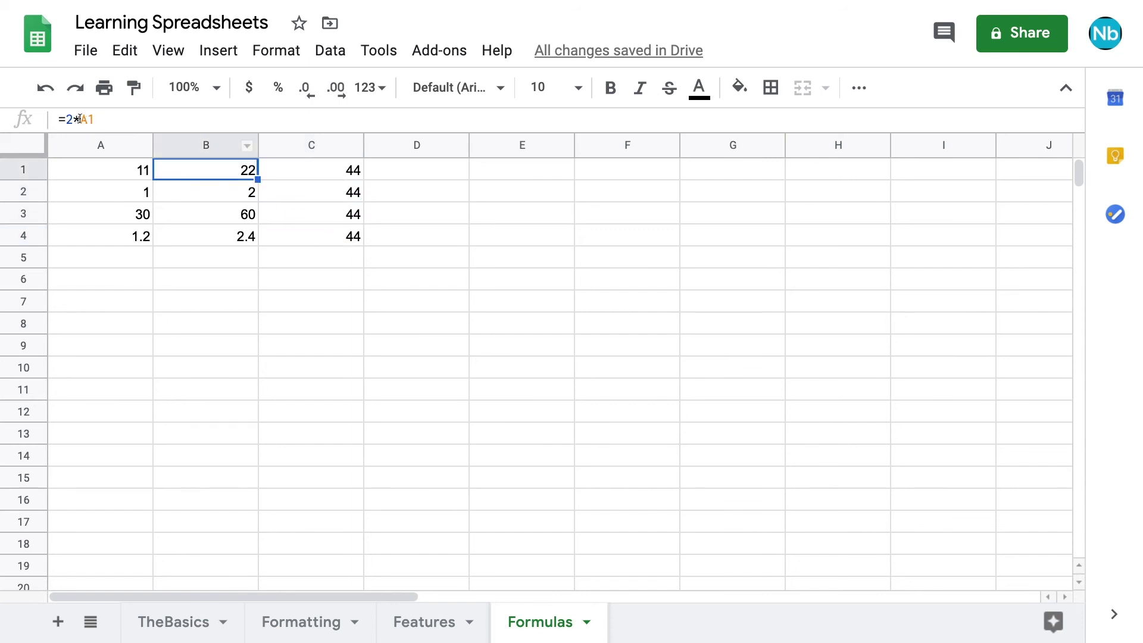
pyautogui.click(79, 119)
pyautogui.write('$A')
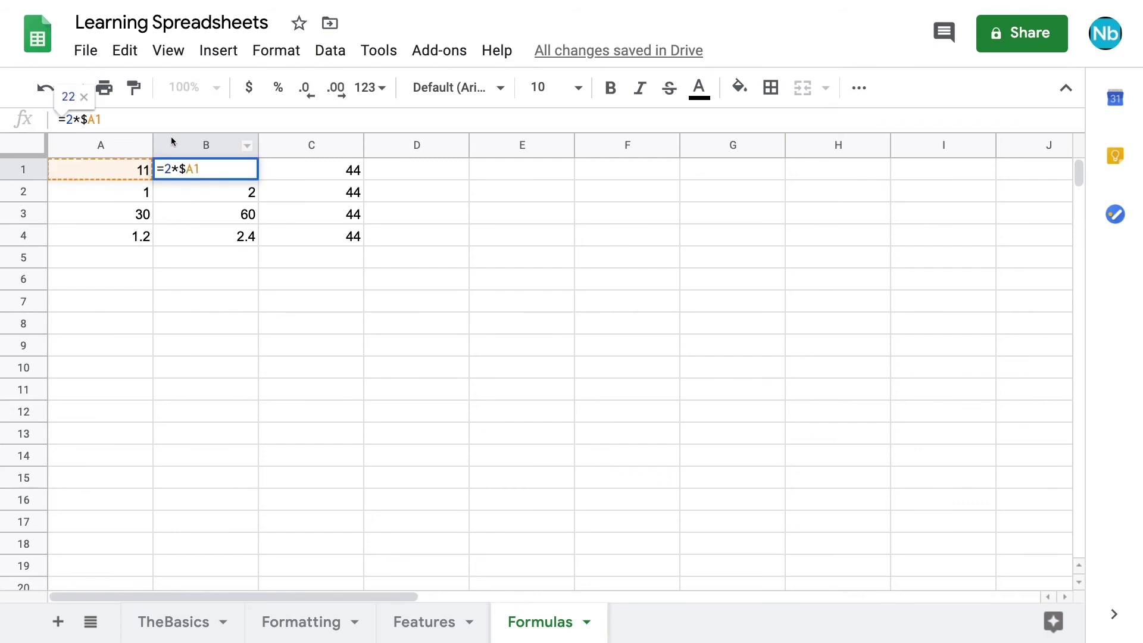
pyautogui.write('$')
pyautogui.press('Return')
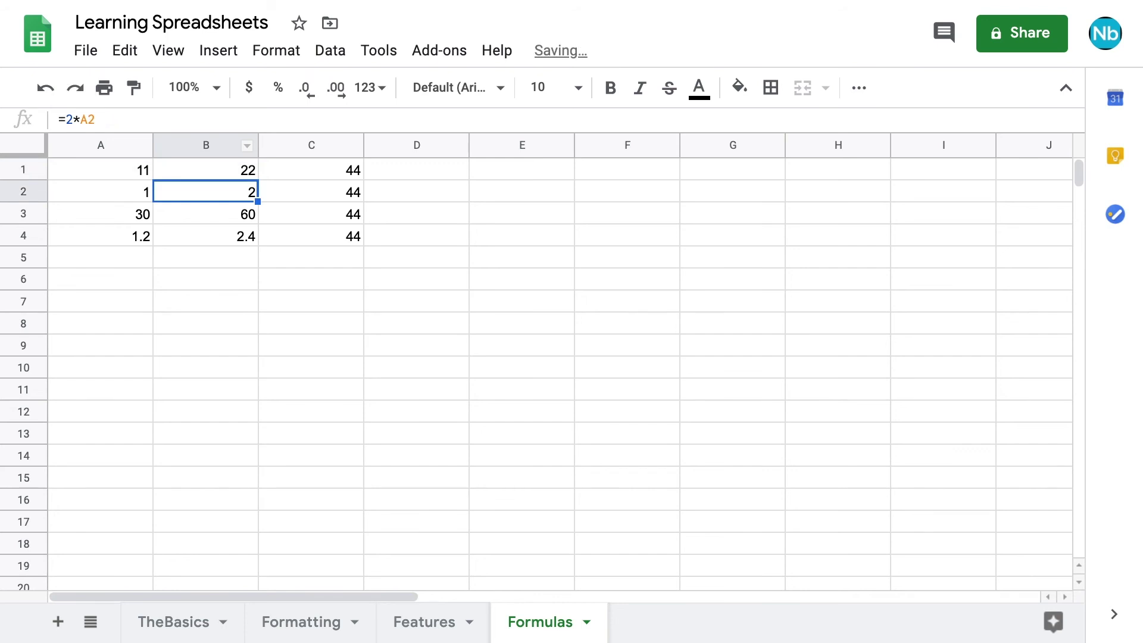
pyautogui.click(199, 167)
pyautogui.moveTo(257, 178); pyautogui.dragTo(326, 177)
pyautogui.click(330, 176)
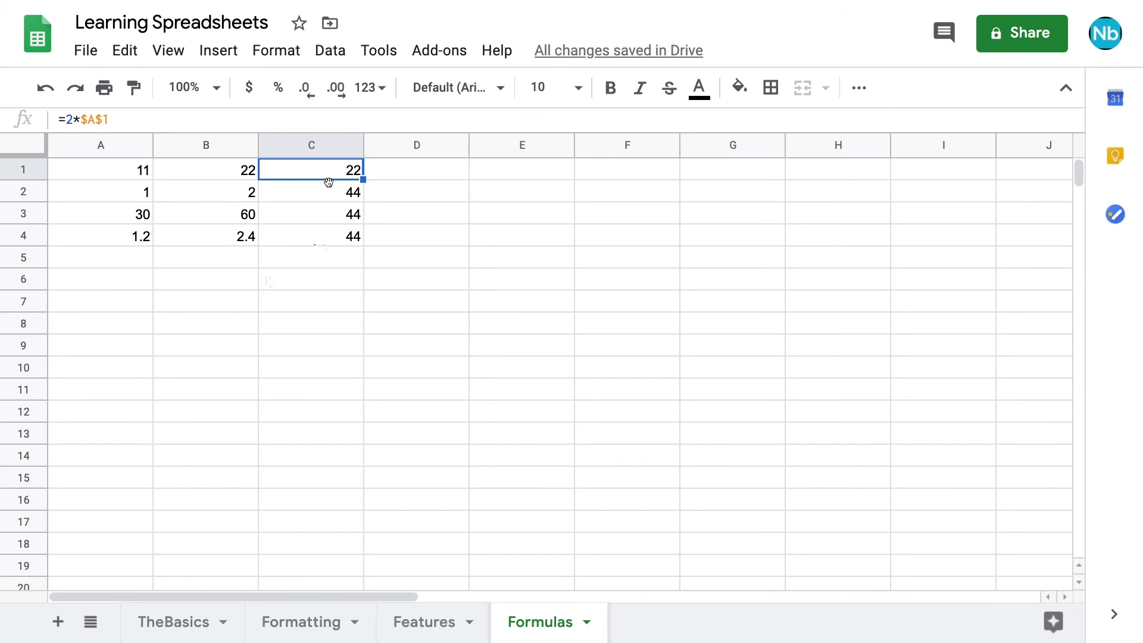
# Enter =SUM(B1:B4) in B7 to total column B as 86.4.
pyautogui.click(208, 306)
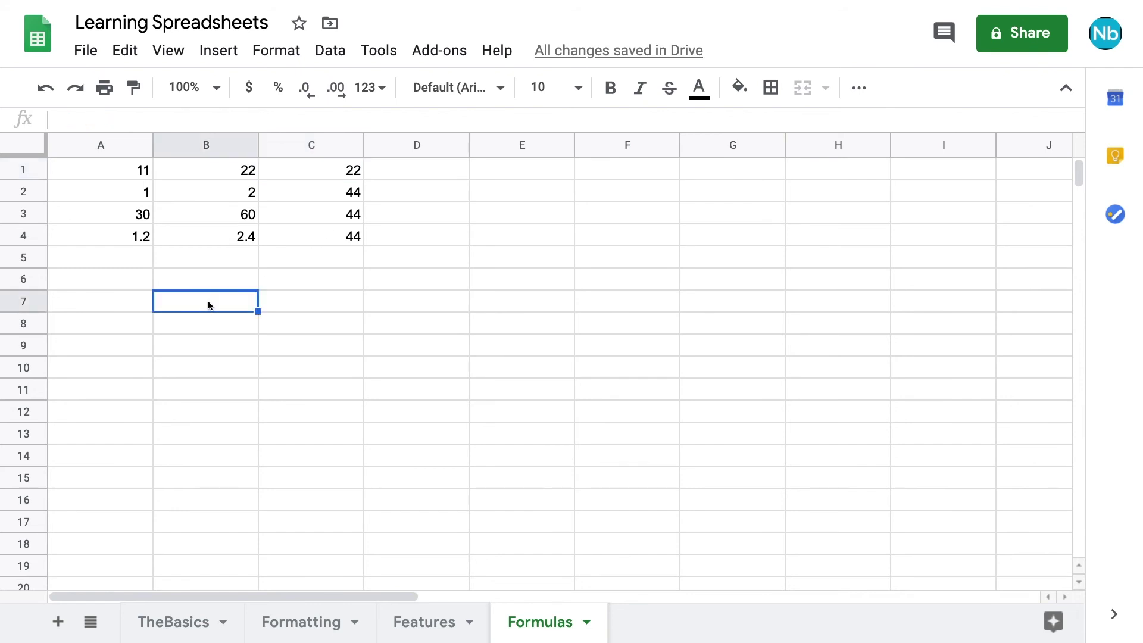
pyautogui.write('=')
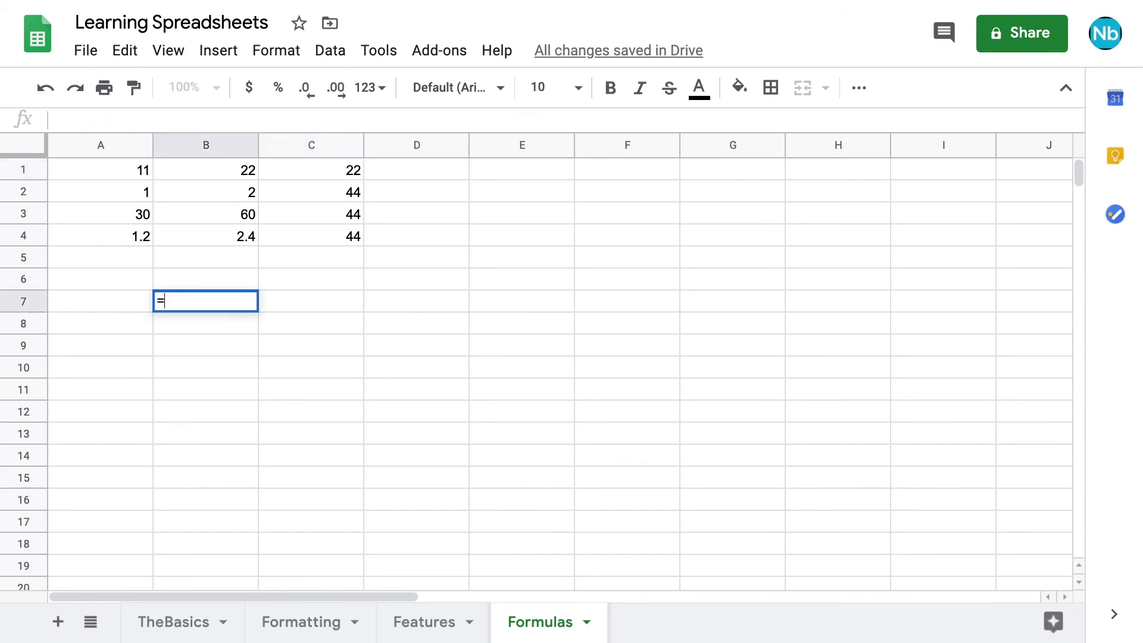
pyautogui.write('SUM')
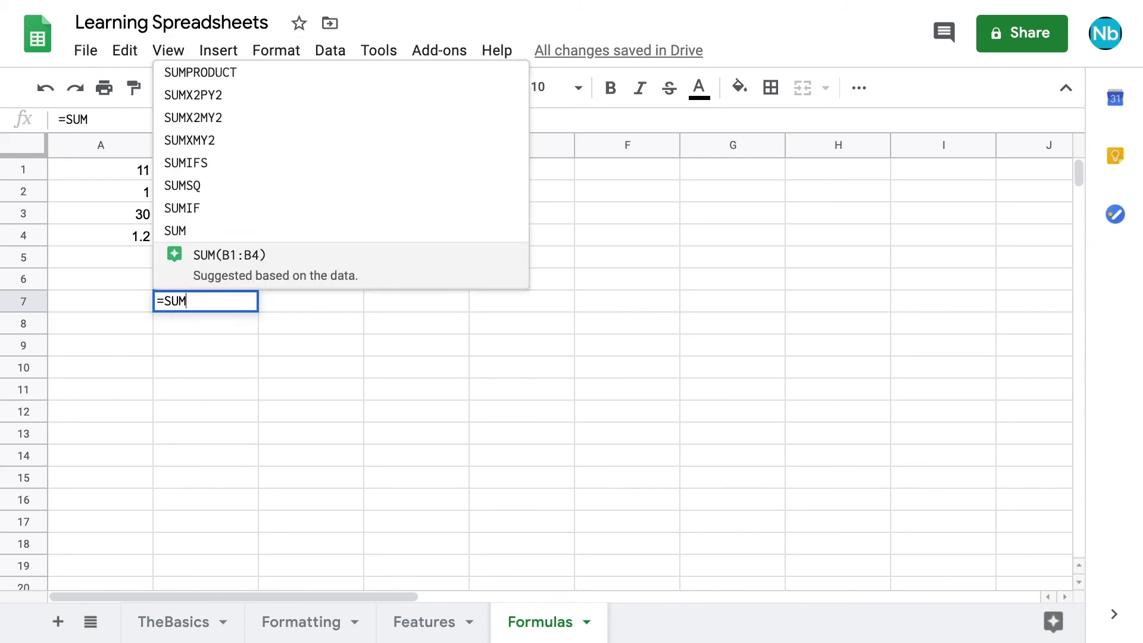
pyautogui.write('(')
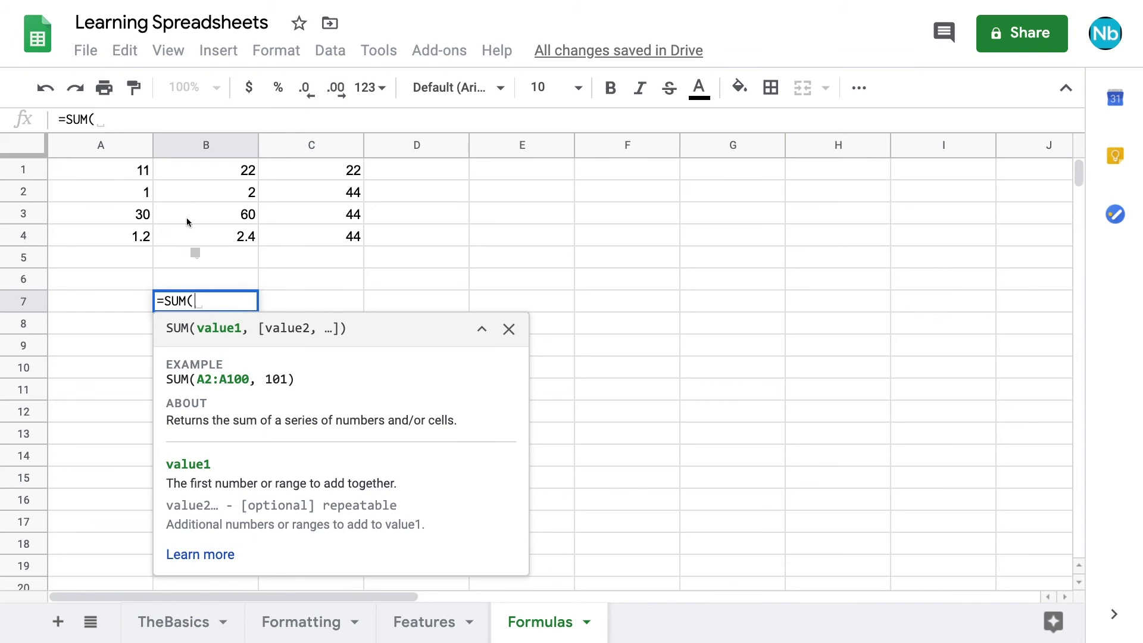
pyautogui.moveTo(173, 170); pyautogui.dragTo(190, 238)
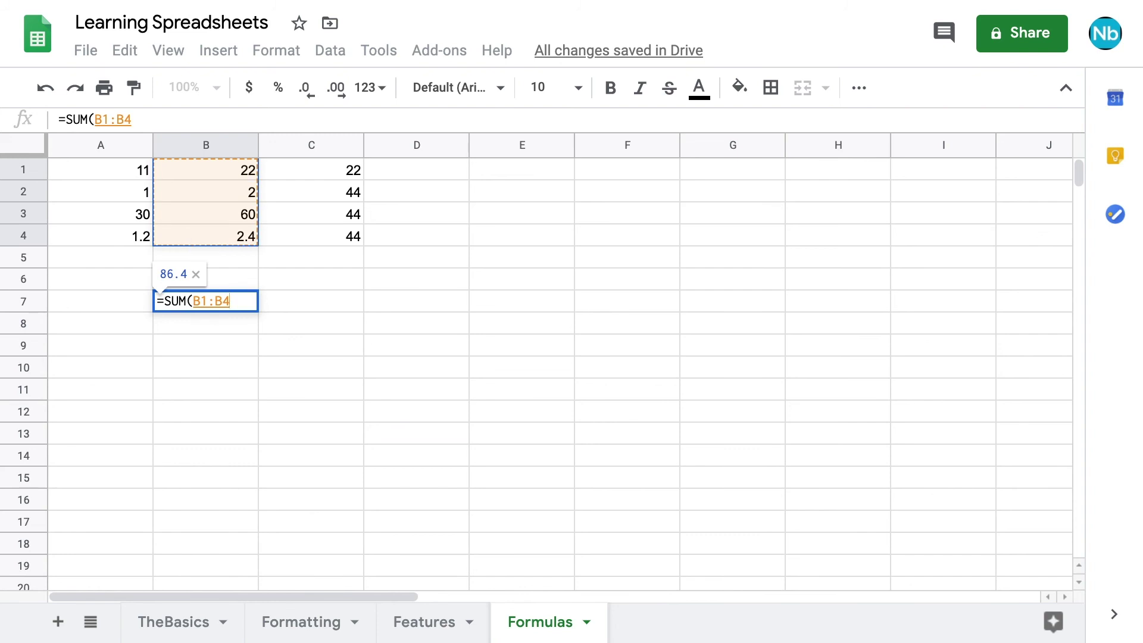
pyautogui.write(')')
pyautogui.press('Return')
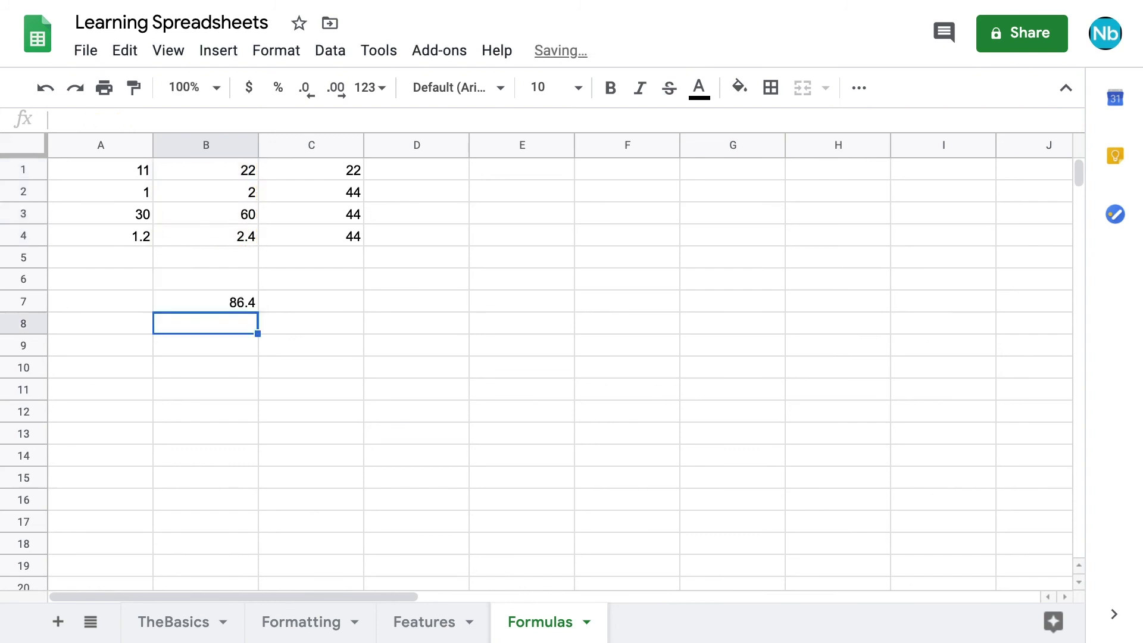
pyautogui.click(209, 307)
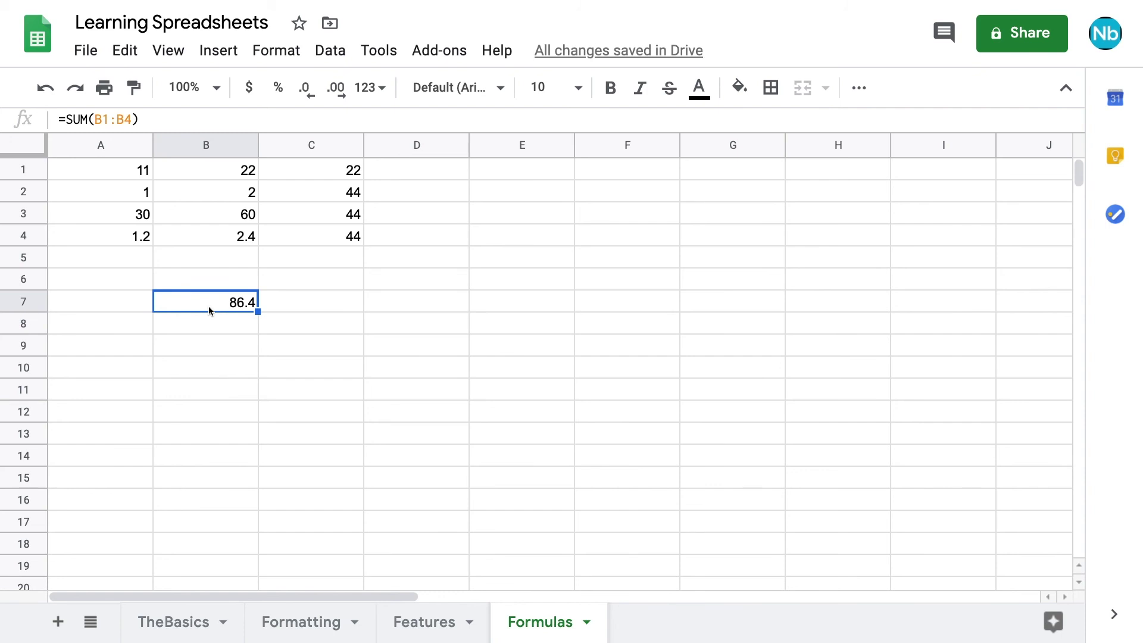
pyautogui.click(412, 170)
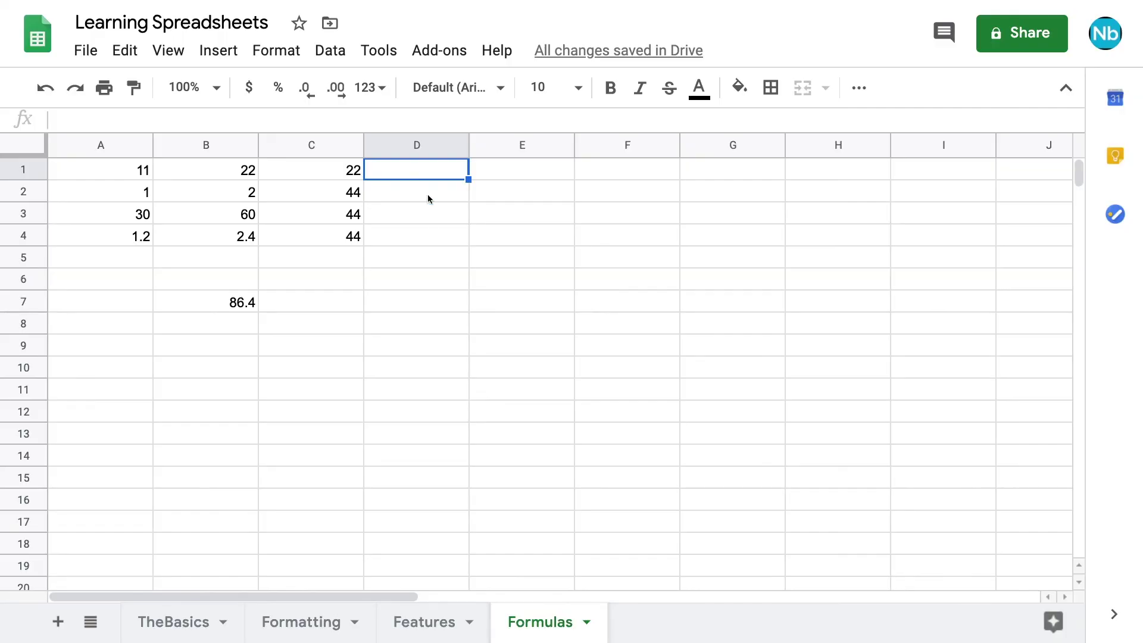
# Enter =RAND() in D1 and fill it down to D7, checking the copied formulas.
pyautogui.write('=RAND(')
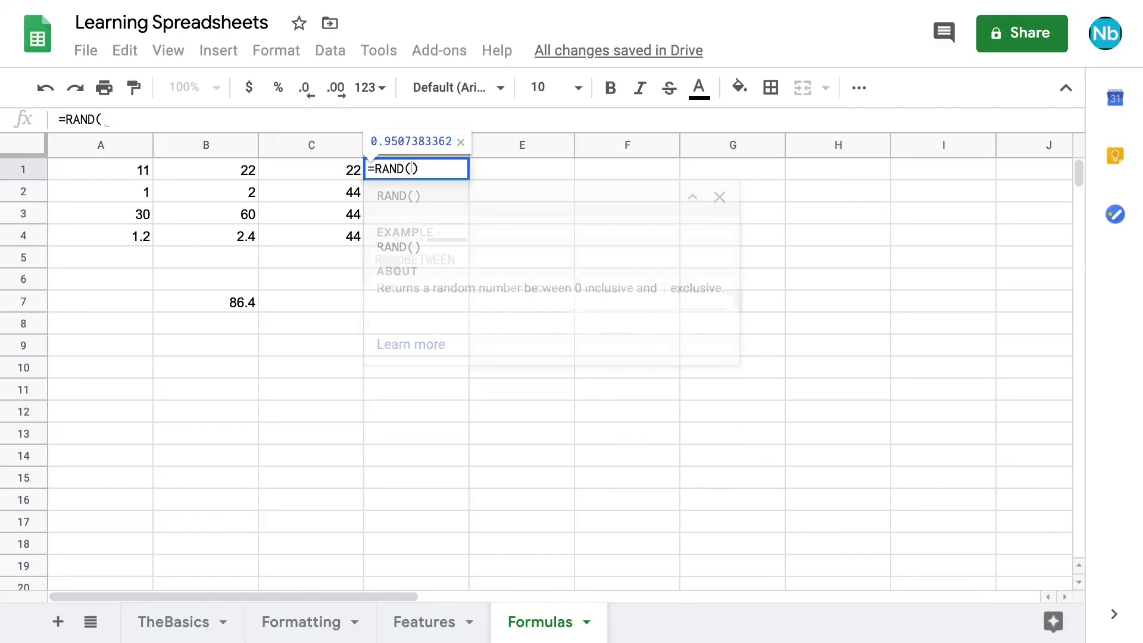
pyautogui.press('Return')
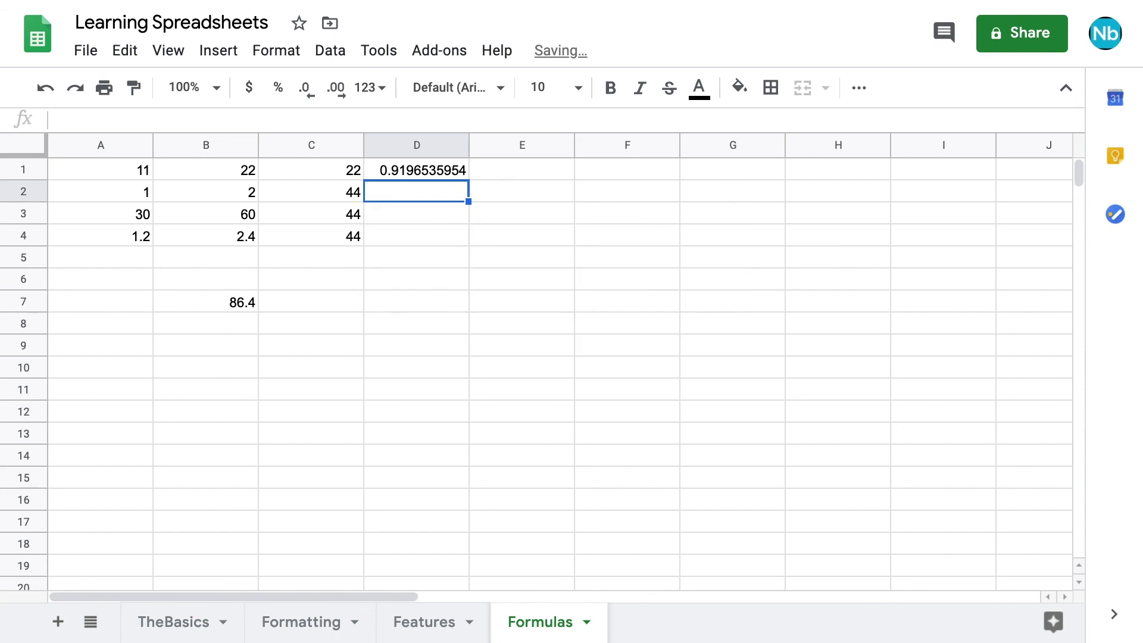
pyautogui.click(459, 174)
pyautogui.moveTo(469, 179); pyautogui.dragTo(469, 308)
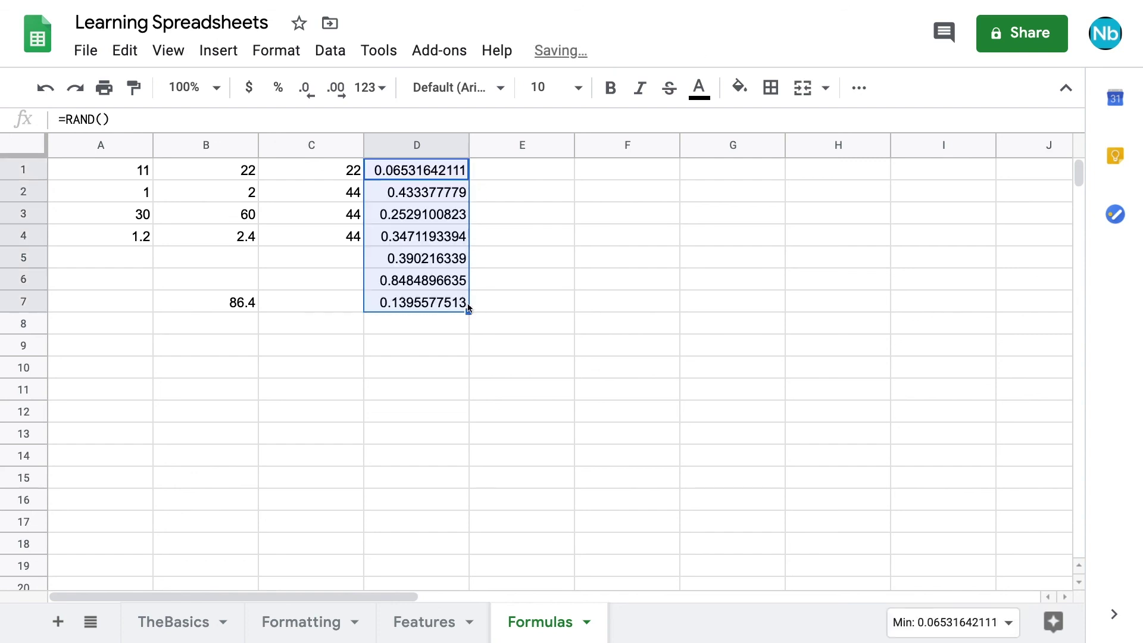
pyautogui.click(444, 172)
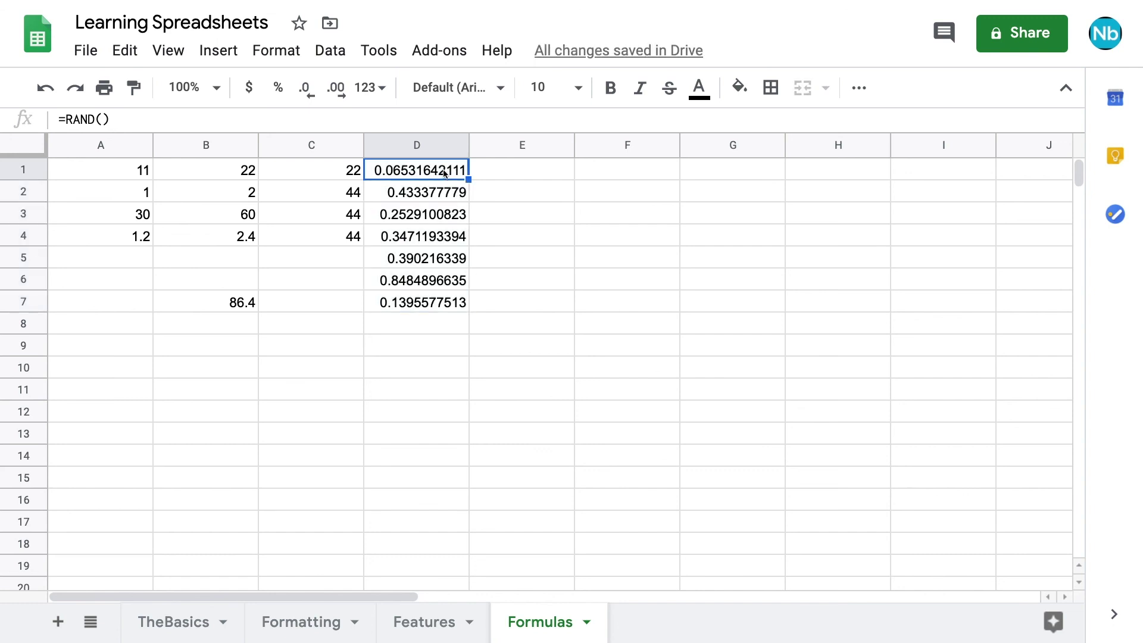
pyautogui.press('Down')
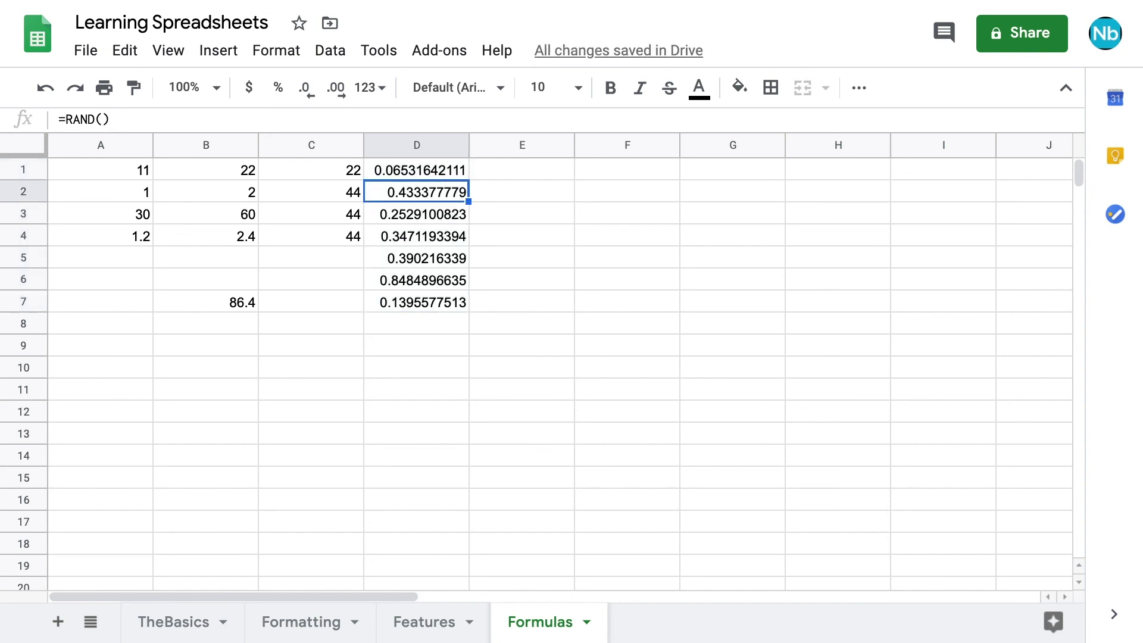
pyautogui.press('Down')
pyautogui.press('Down')
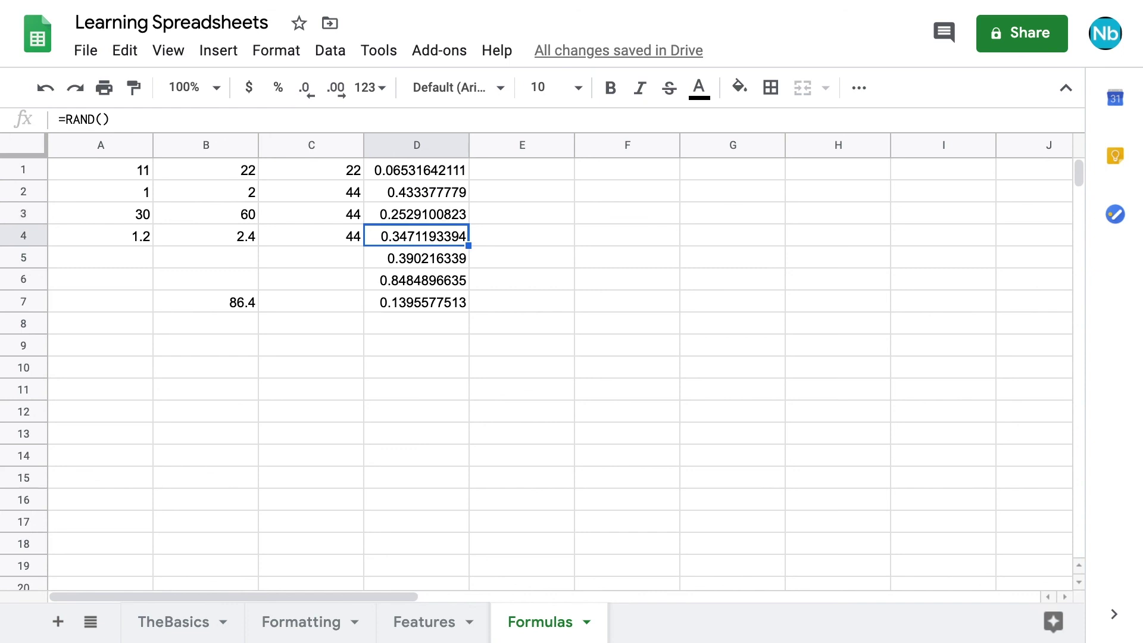
pyautogui.press('Down')
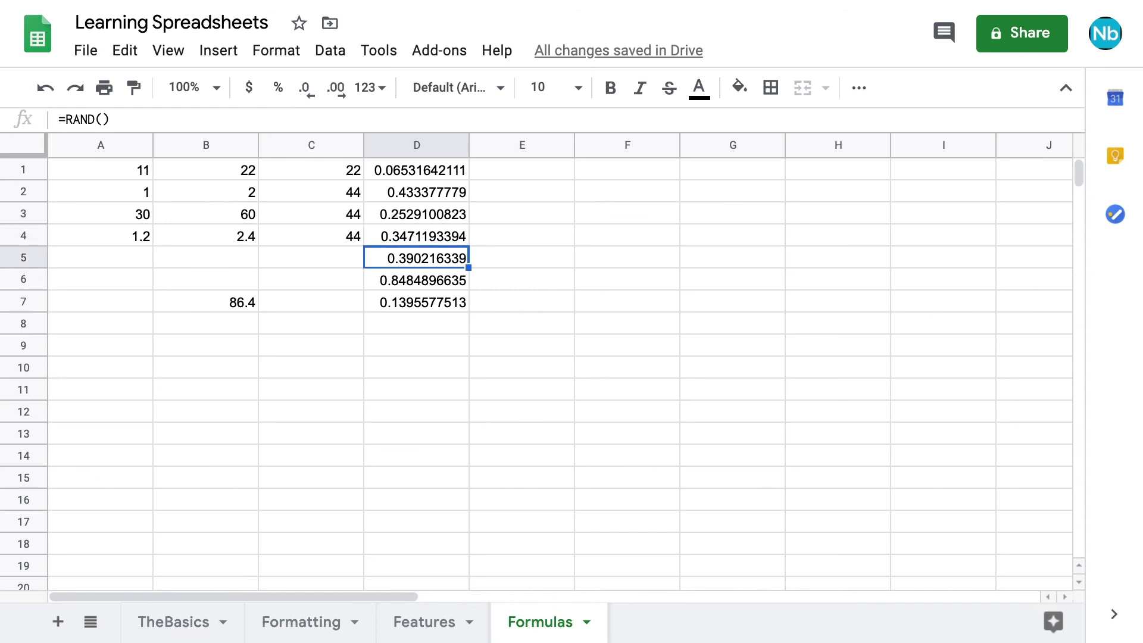
pyautogui.press('Down')
pyautogui.press('Down')
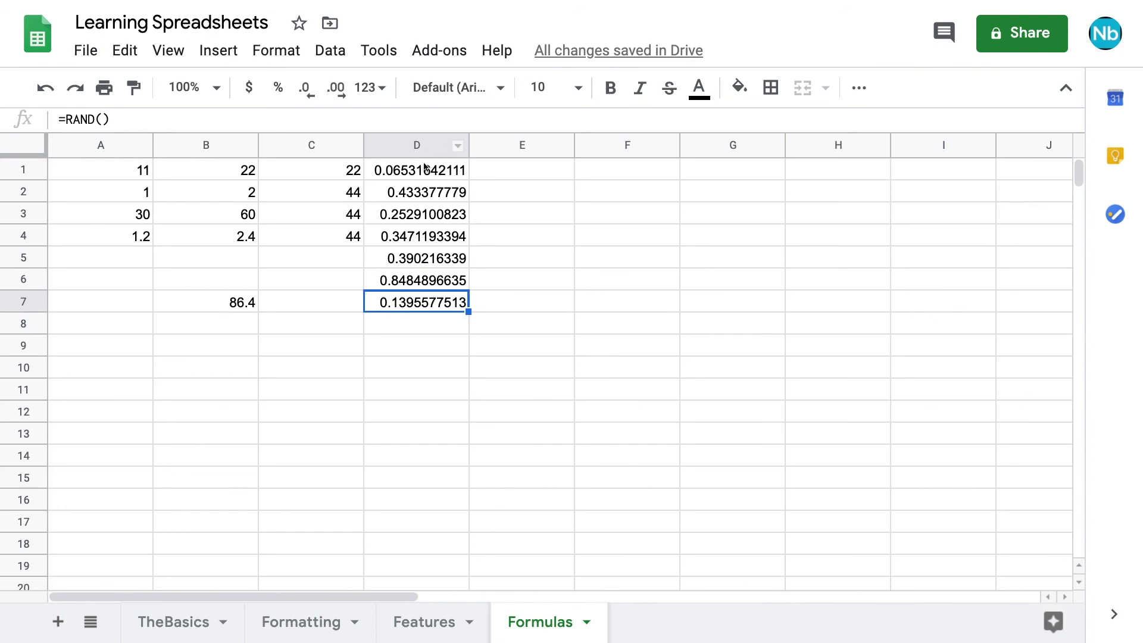
pyautogui.moveTo(438, 170); pyautogui.dragTo(444, 301)
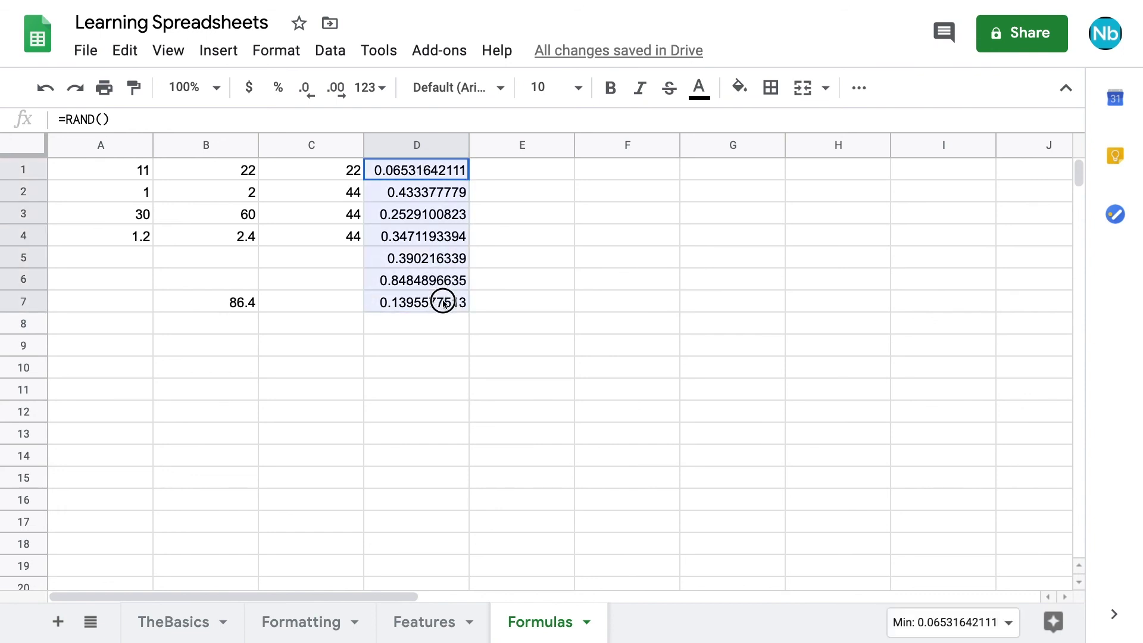
# Reduce the decimal places shown for the random numbers in D1:D7.
pyautogui.click(310, 96)
pyautogui.click(311, 97)
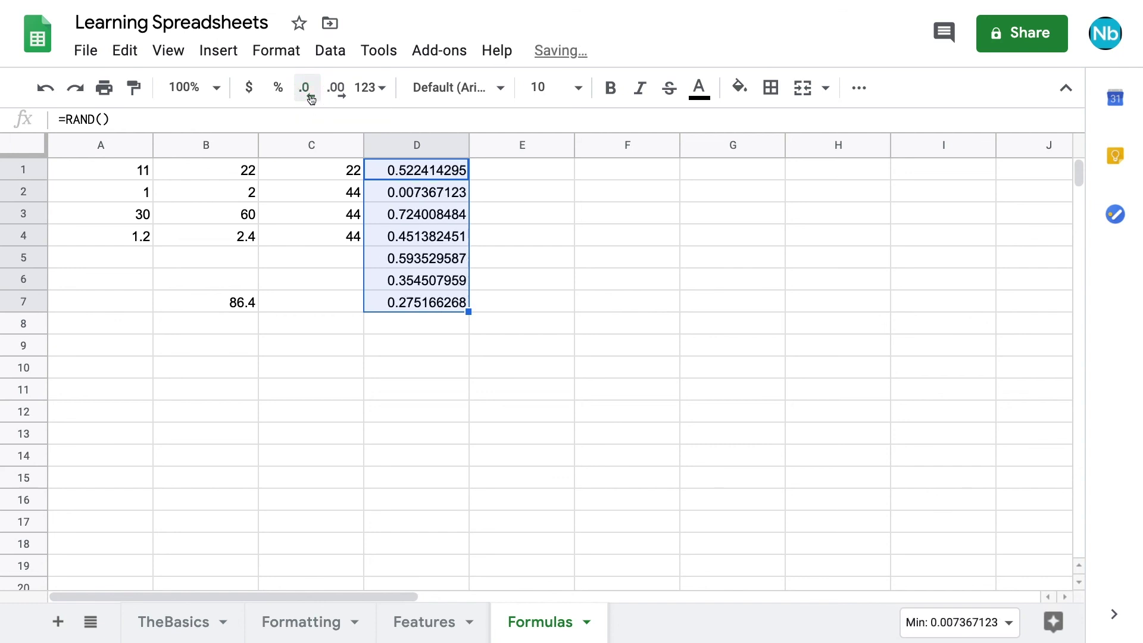
pyautogui.click(310, 97)
pyautogui.click(310, 97)
pyautogui.click(310, 97)
pyautogui.click(310, 97)
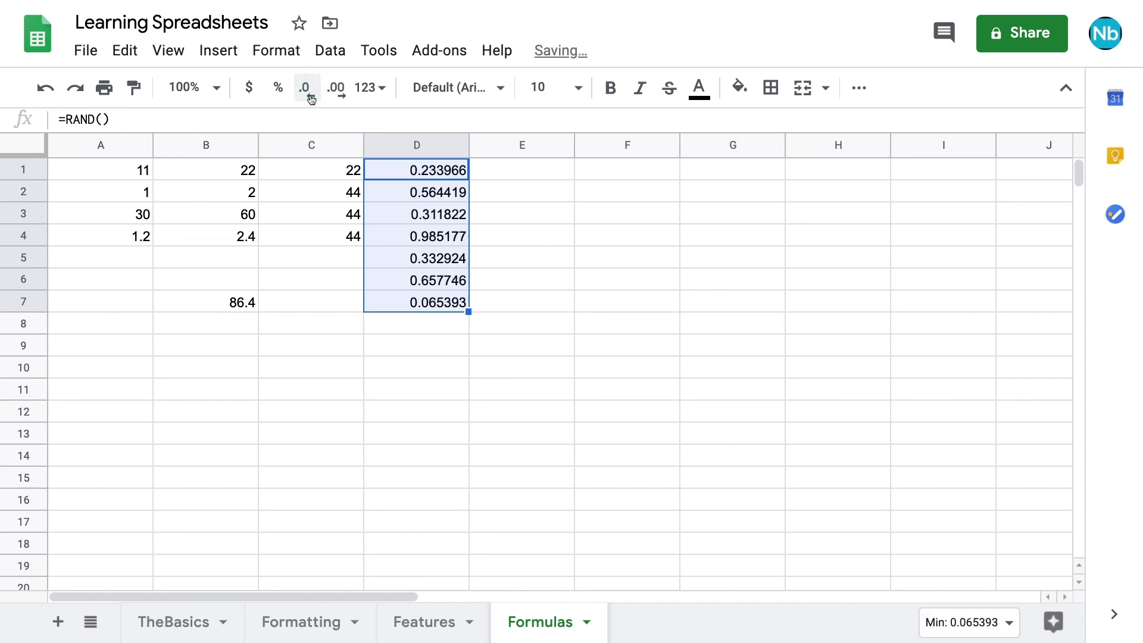
pyautogui.click(310, 97)
pyautogui.click(311, 97)
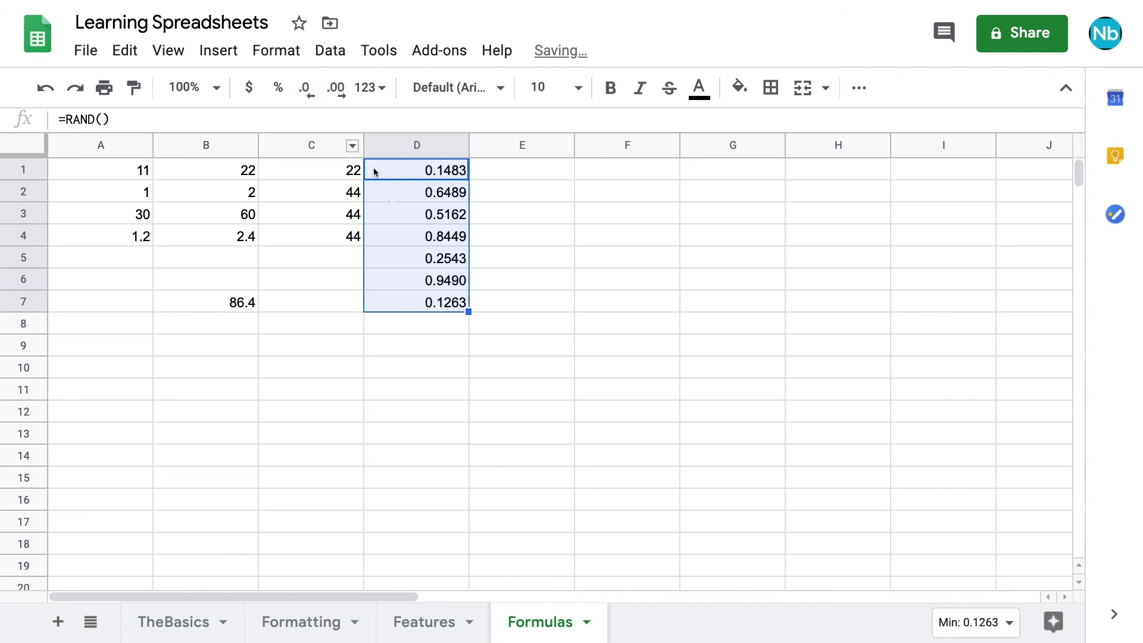
# Copy D1:D7 and paste them into E1:E7 as static values only.
pyautogui.click(396, 171)
pyautogui.moveTo(396, 171); pyautogui.dragTo(415, 308)
pyautogui.hotkey('ctrl', 'c')
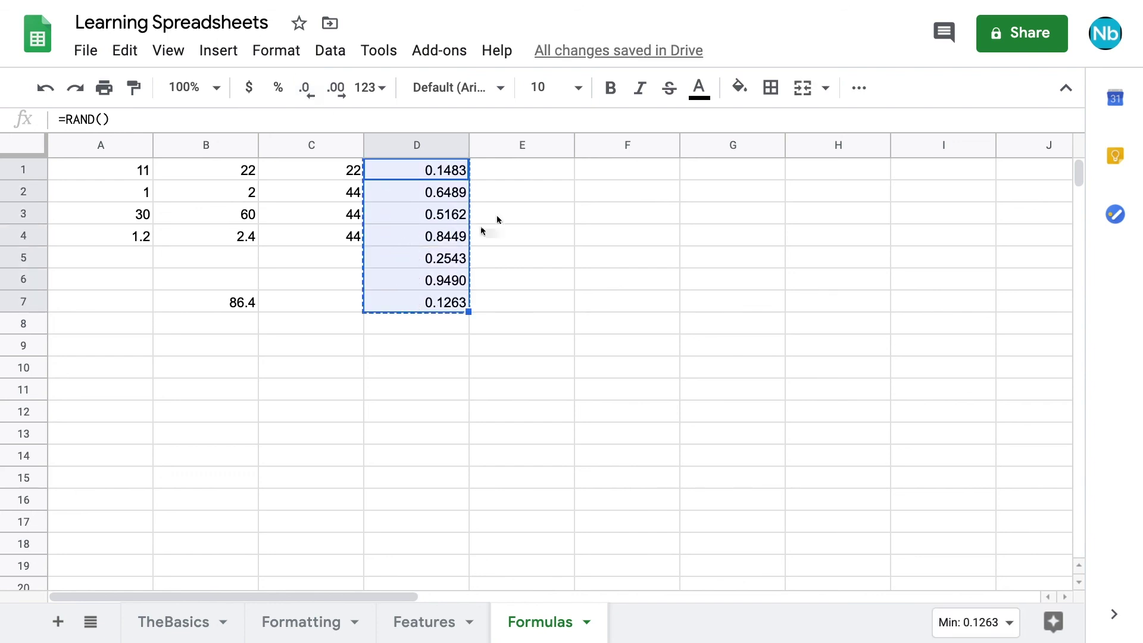
pyautogui.click(503, 170)
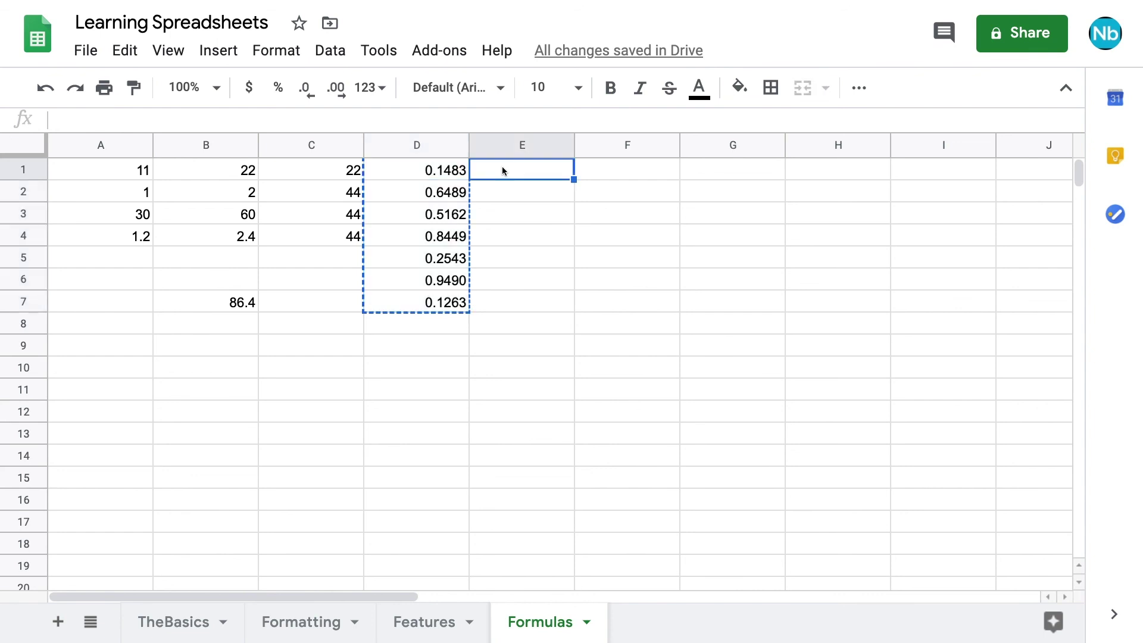
pyautogui.rightClick(503, 171)
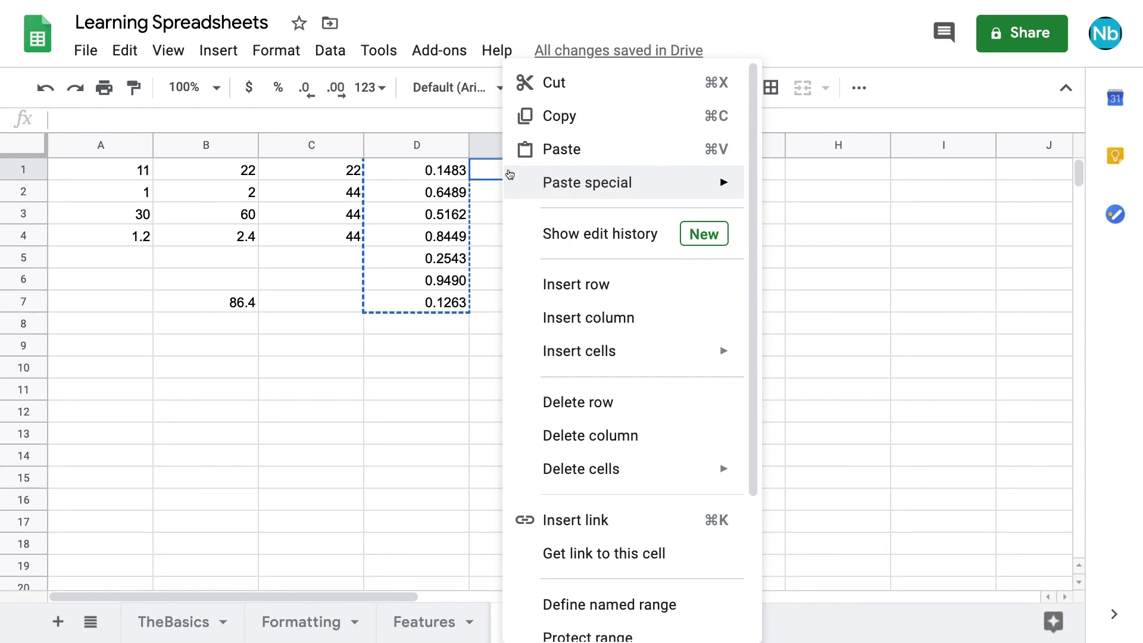
pyautogui.moveTo(591, 190)
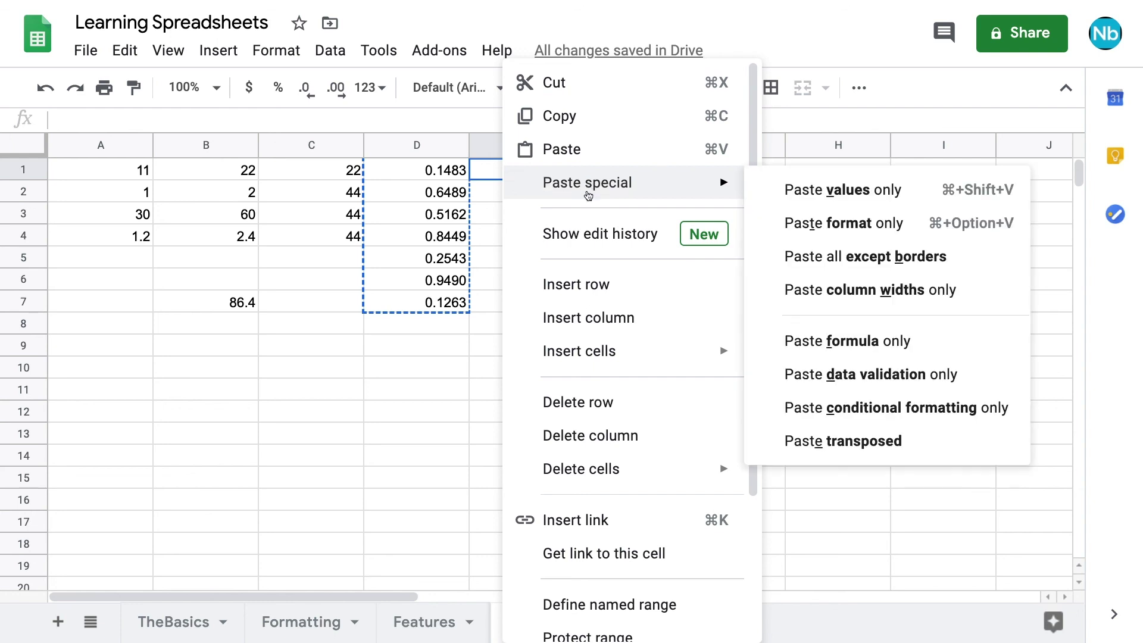
pyautogui.click(811, 203)
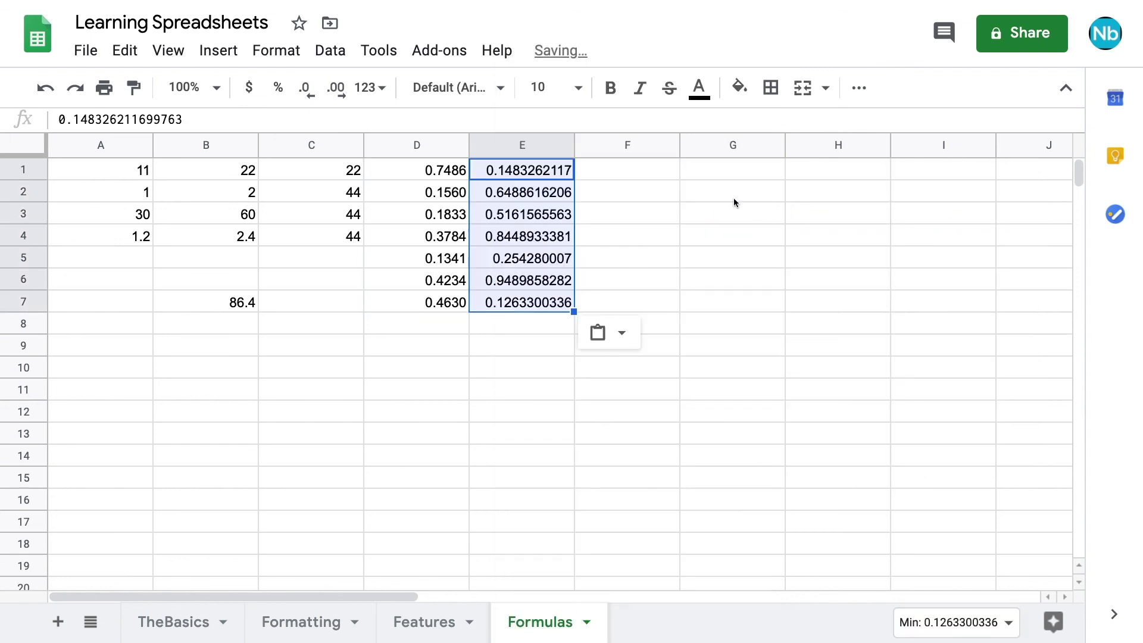
# Round the display of E1:E7 to four decimal places, e.g. 0.1483.
pyautogui.click(309, 97)
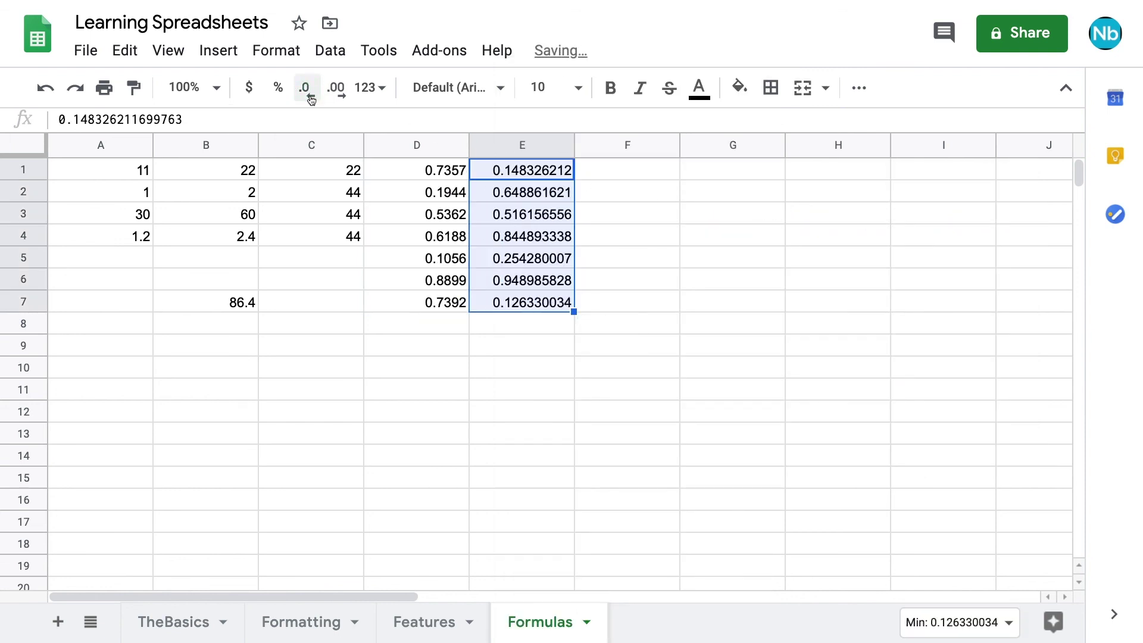
pyautogui.click(309, 97)
pyautogui.click(310, 97)
pyautogui.click(309, 97)
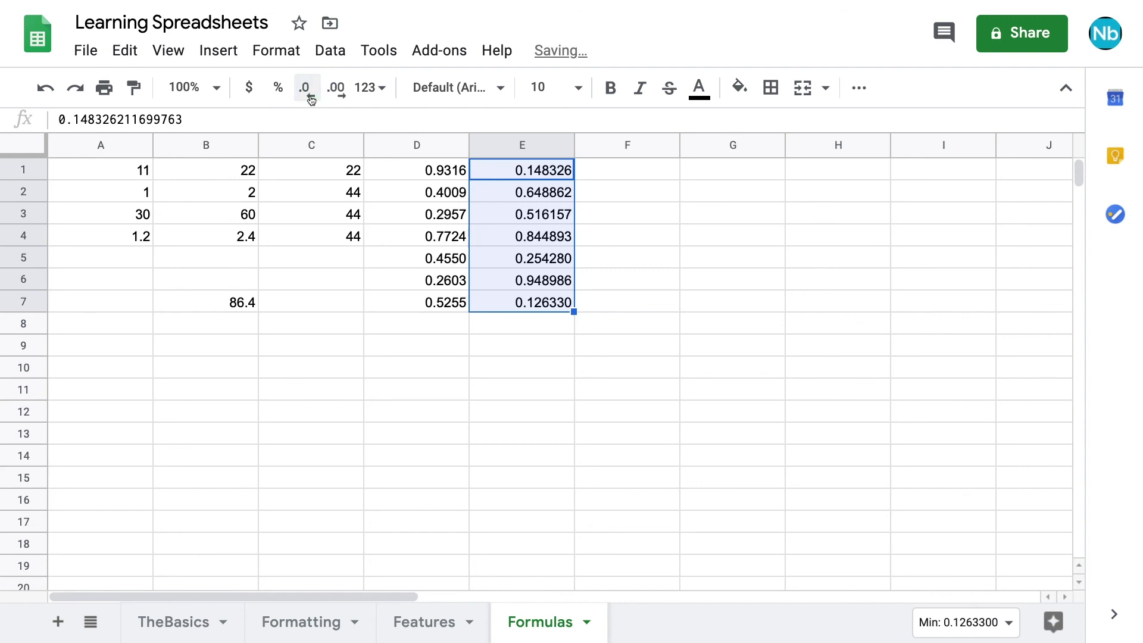
pyautogui.click(310, 97)
pyautogui.click(309, 97)
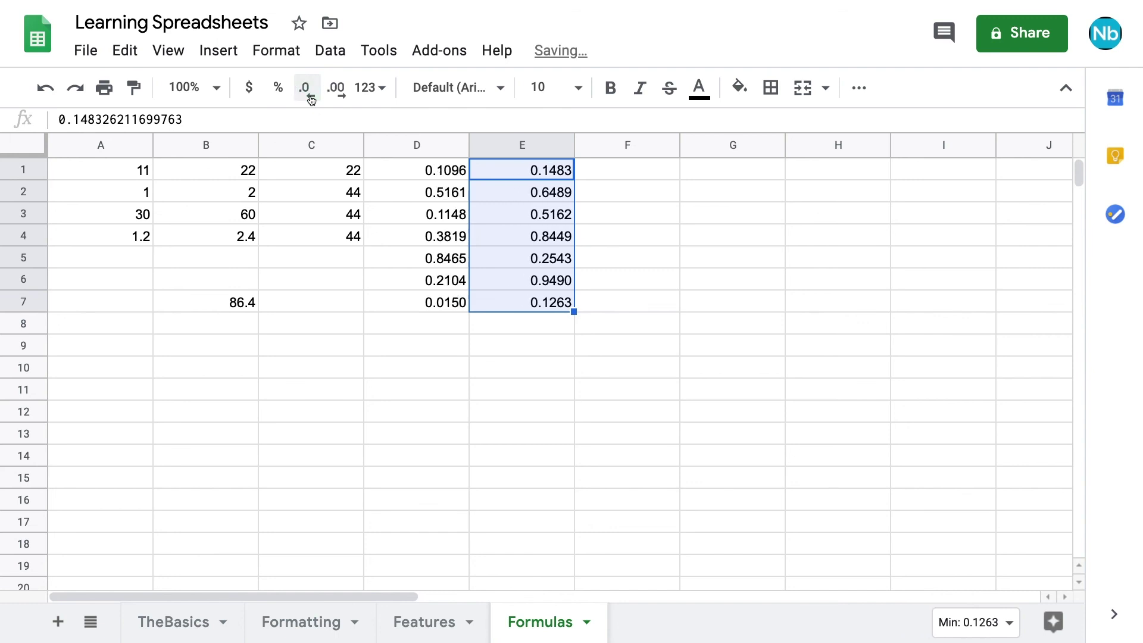
pyautogui.click(610, 170)
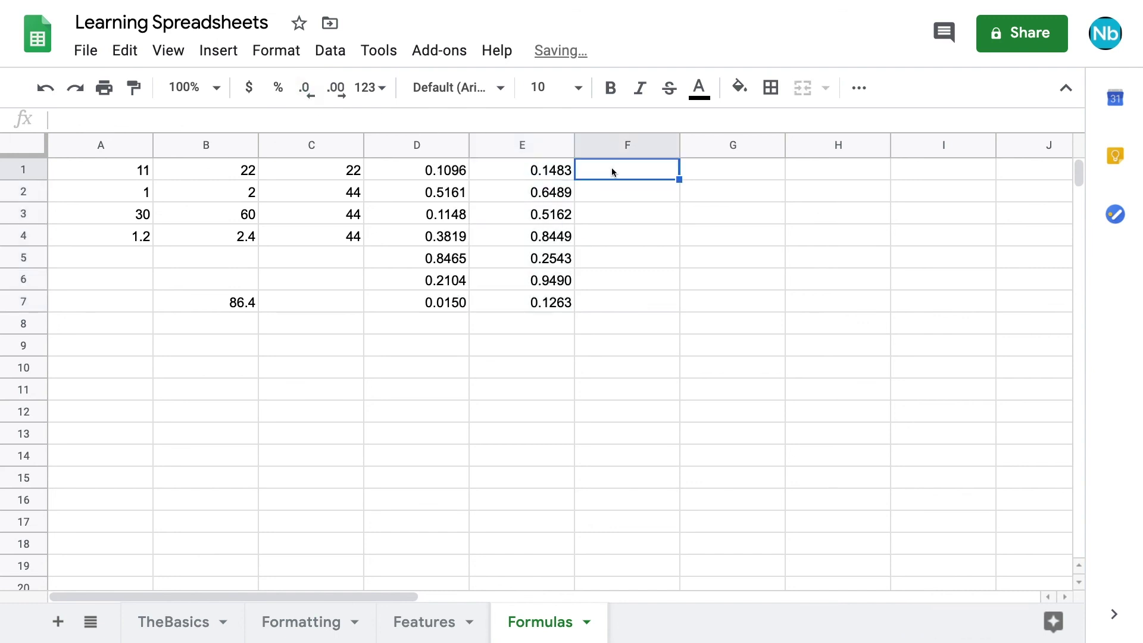
# Enter =E1*B7 in F1 and fill it down to F7.
pyautogui.write('=')
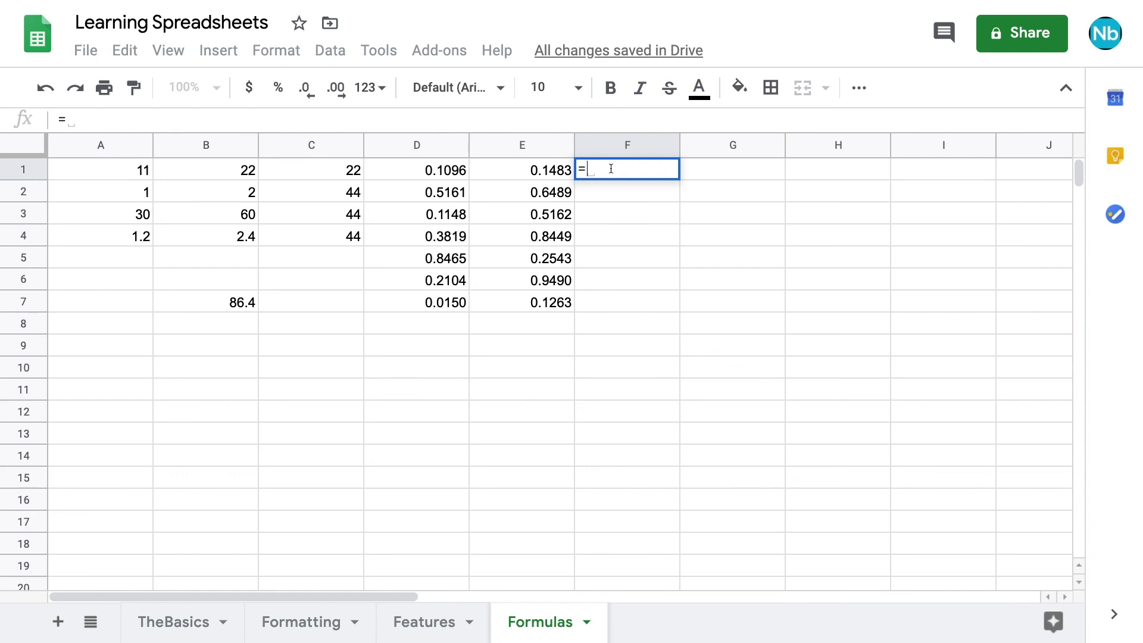
pyautogui.click(557, 172)
pyautogui.write('*')
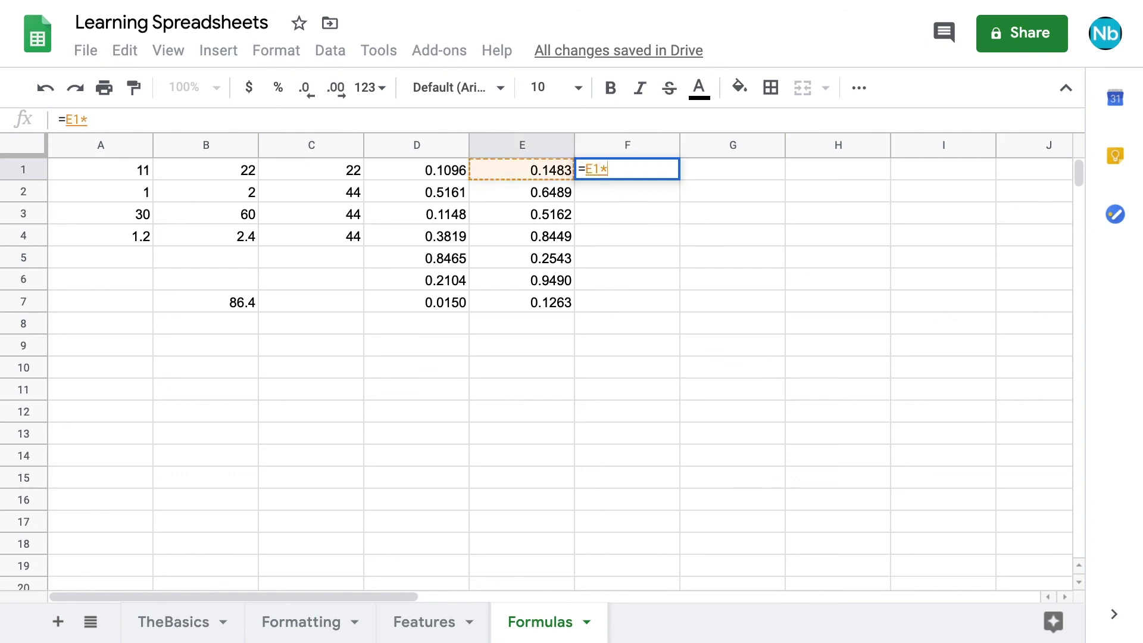
pyautogui.click(239, 302)
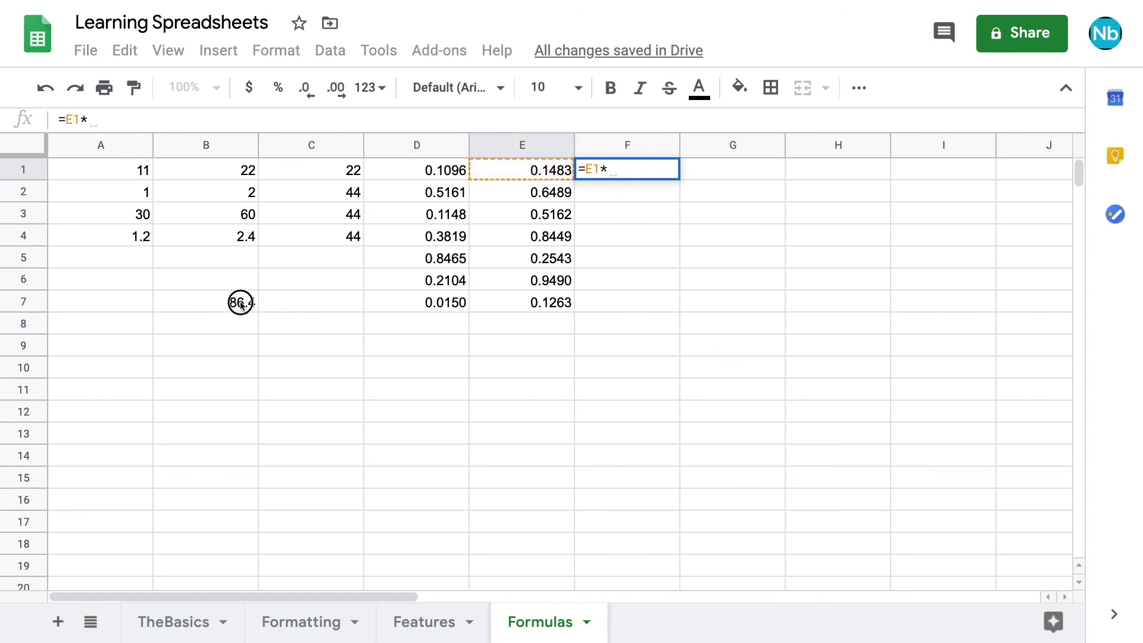
pyautogui.press('Return')
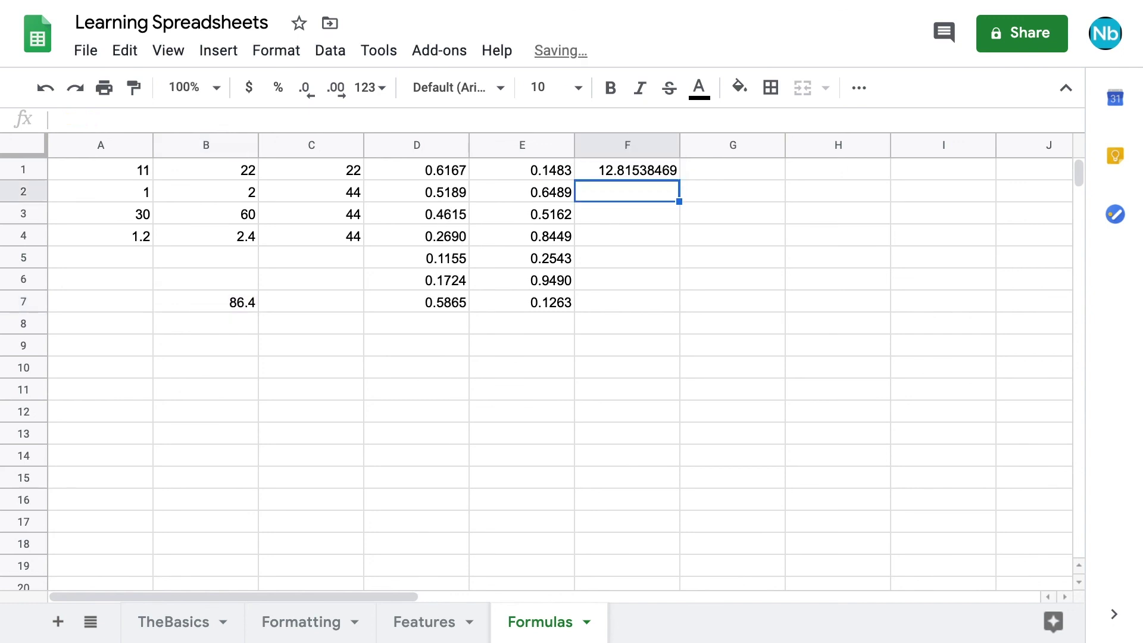
pyautogui.click(643, 172)
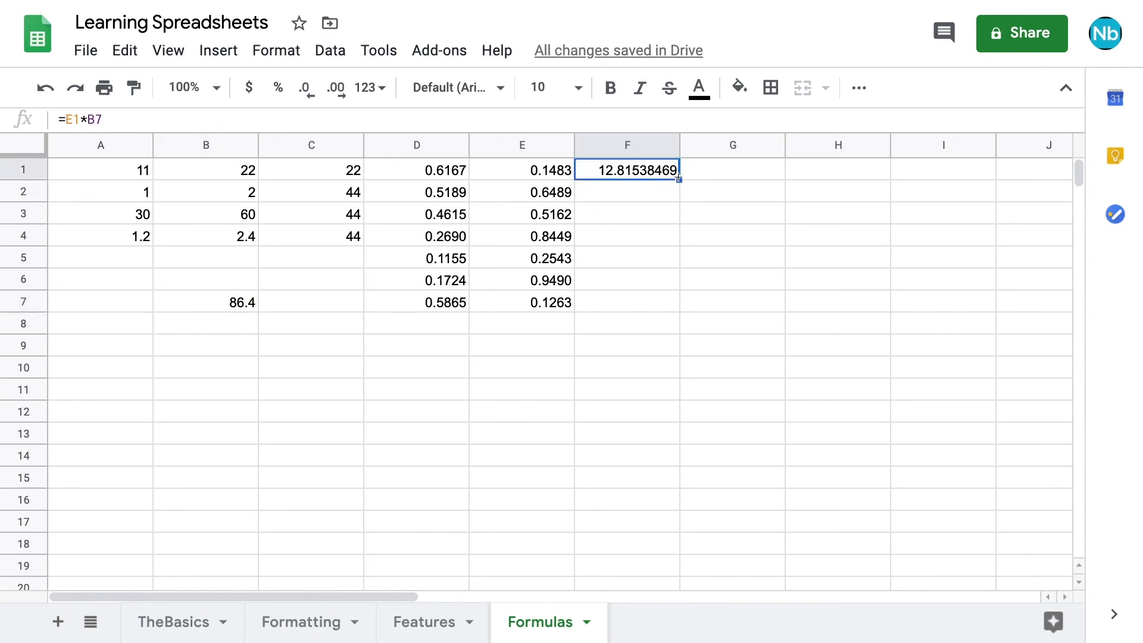
pyautogui.moveTo(680, 180); pyautogui.dragTo(676, 300)
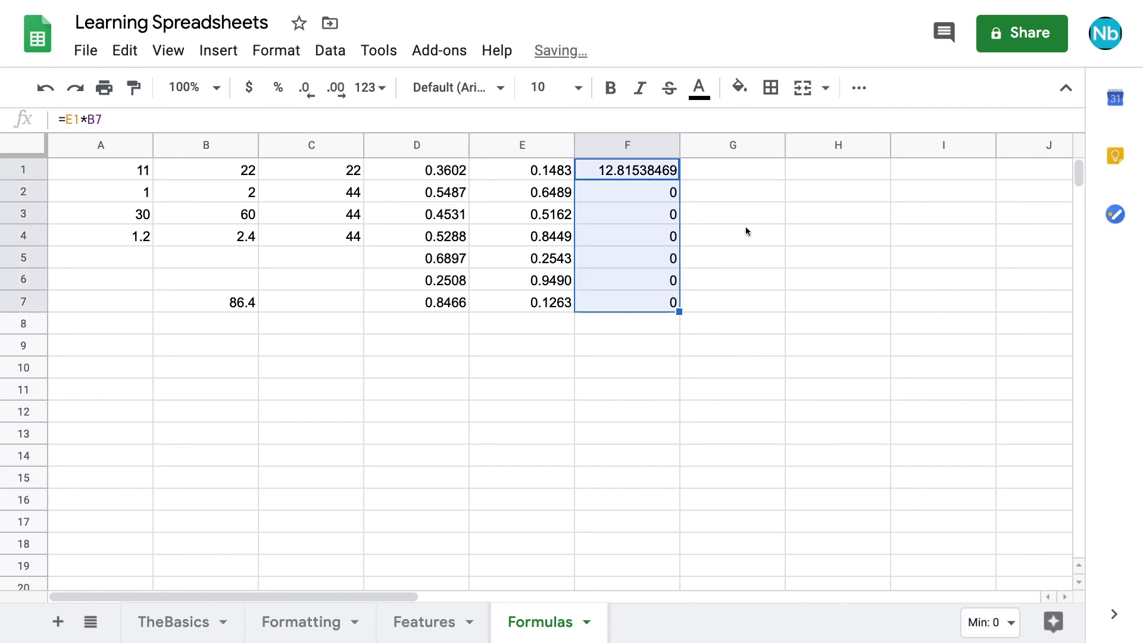
pyautogui.click(668, 194)
# Change F1 to =E1*$B$7 so B7 is locked, and refill it down to F7.
pyautogui.click(624, 171)
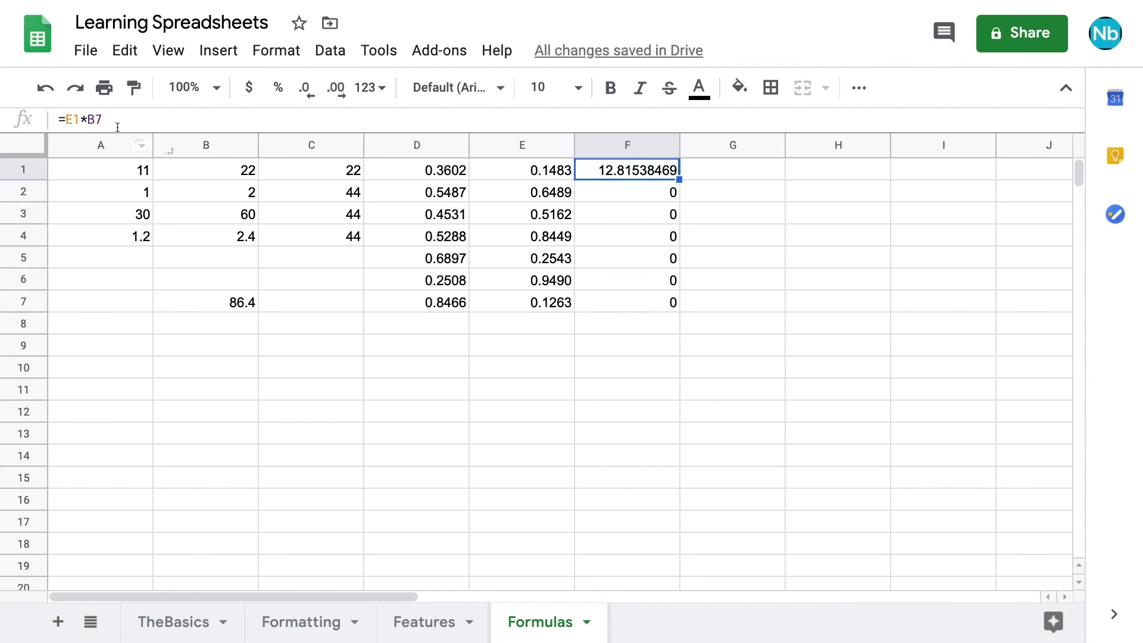
pyautogui.click(96, 120)
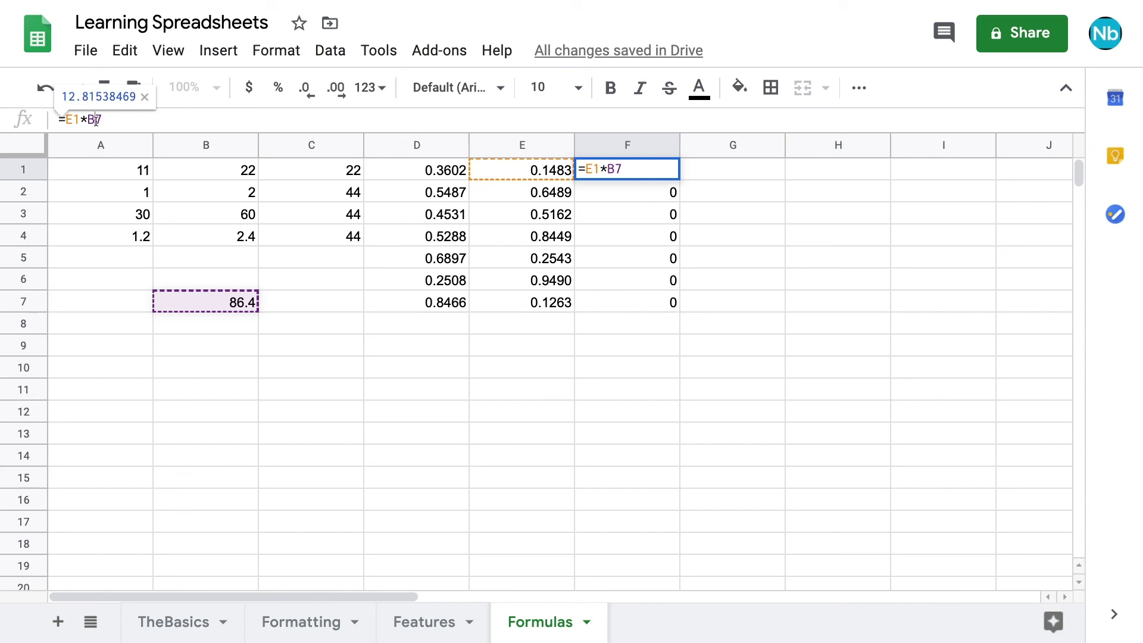
pyautogui.press('F4')
pyautogui.press('Return')
pyautogui.click(625, 171)
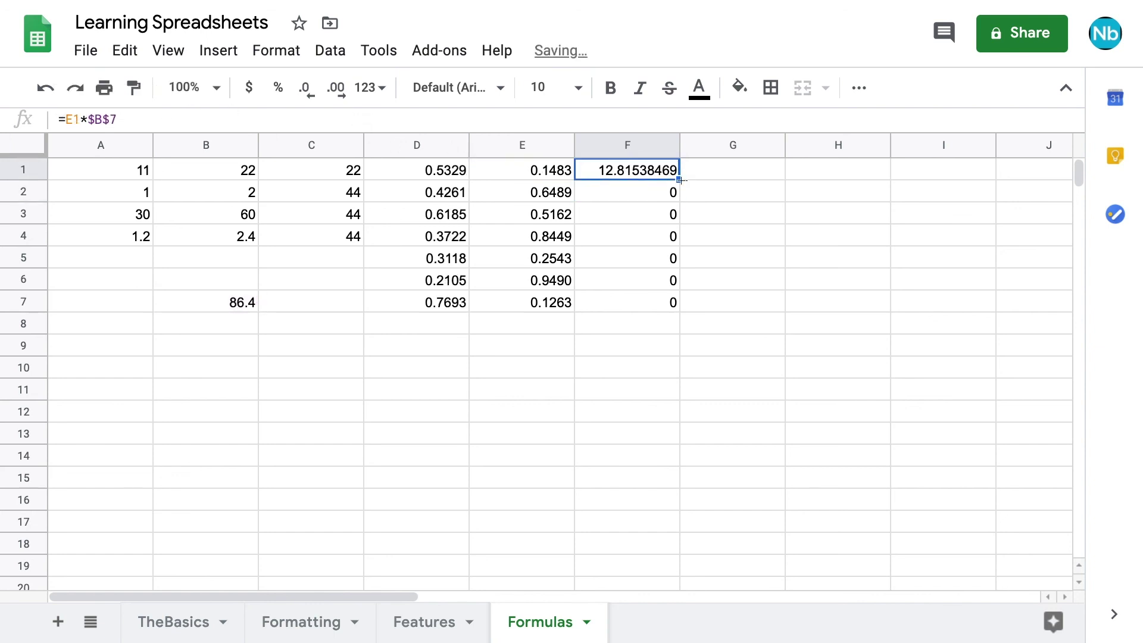
pyautogui.moveTo(680, 180); pyautogui.dragTo(672, 302)
# Enter =average(F1:F7) in F9 to get 43.04983181.
pyautogui.click(619, 355)
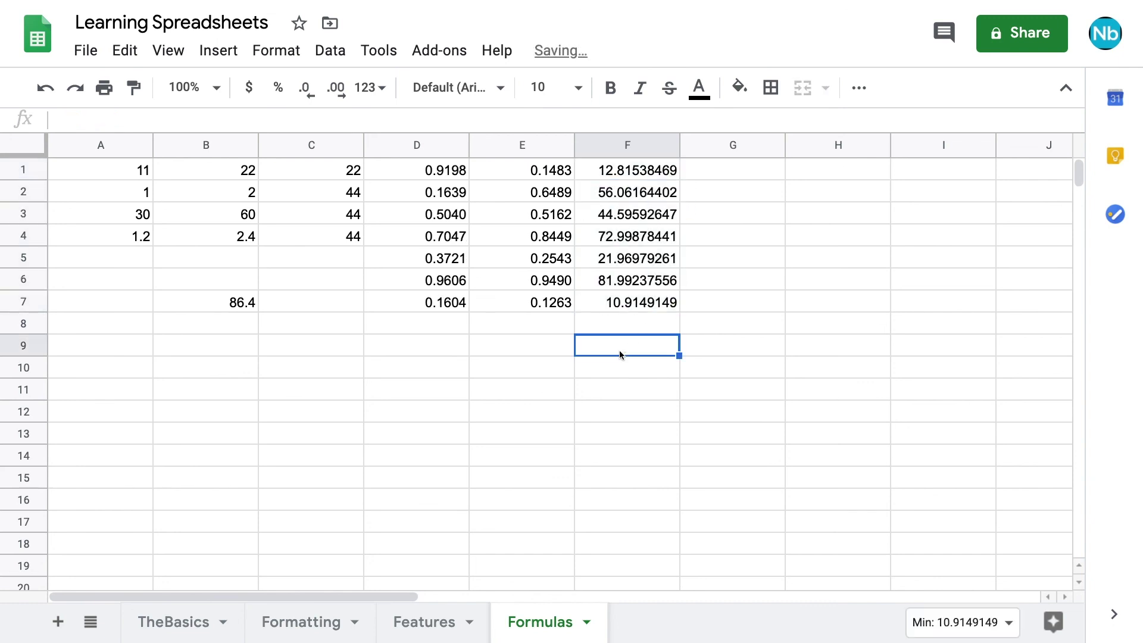
pyautogui.write('=av')
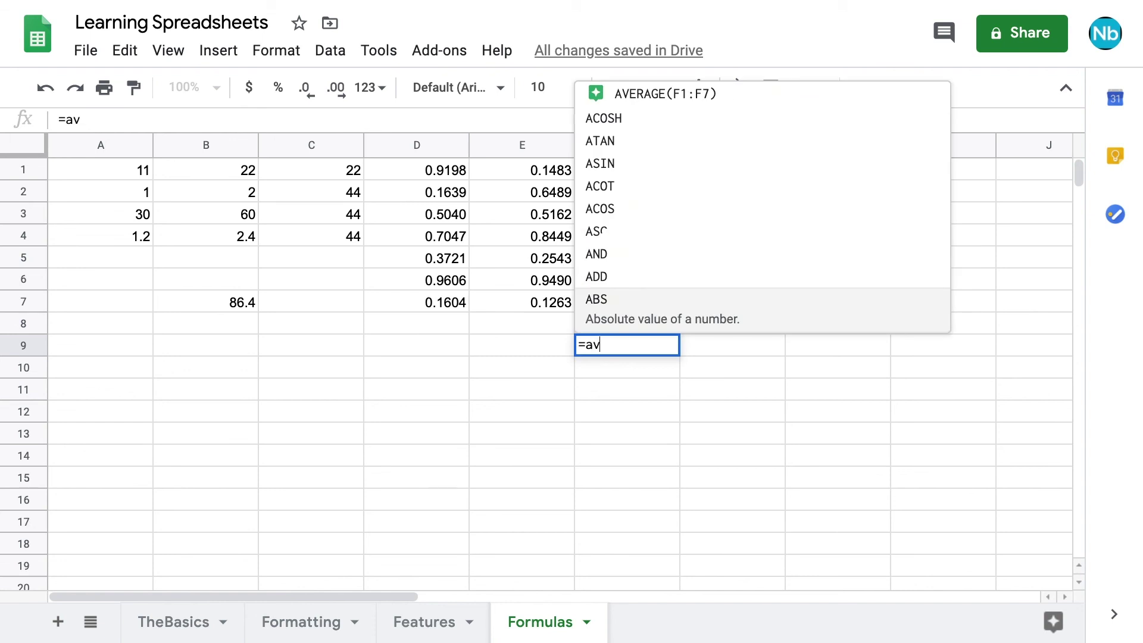
pyautogui.write('erage')
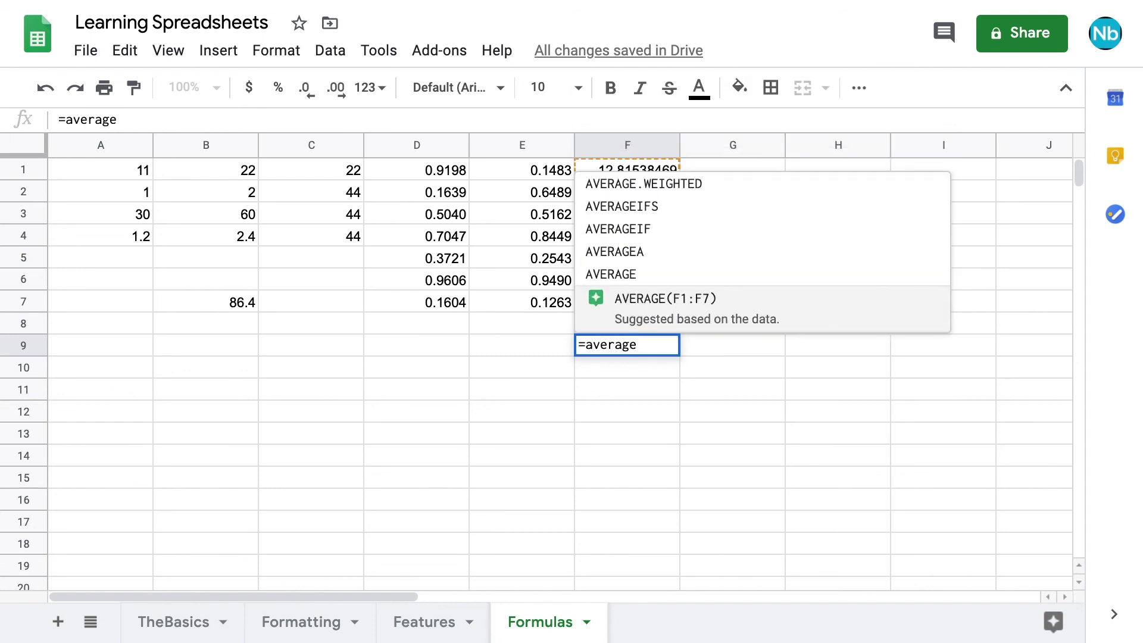
pyautogui.write('(')
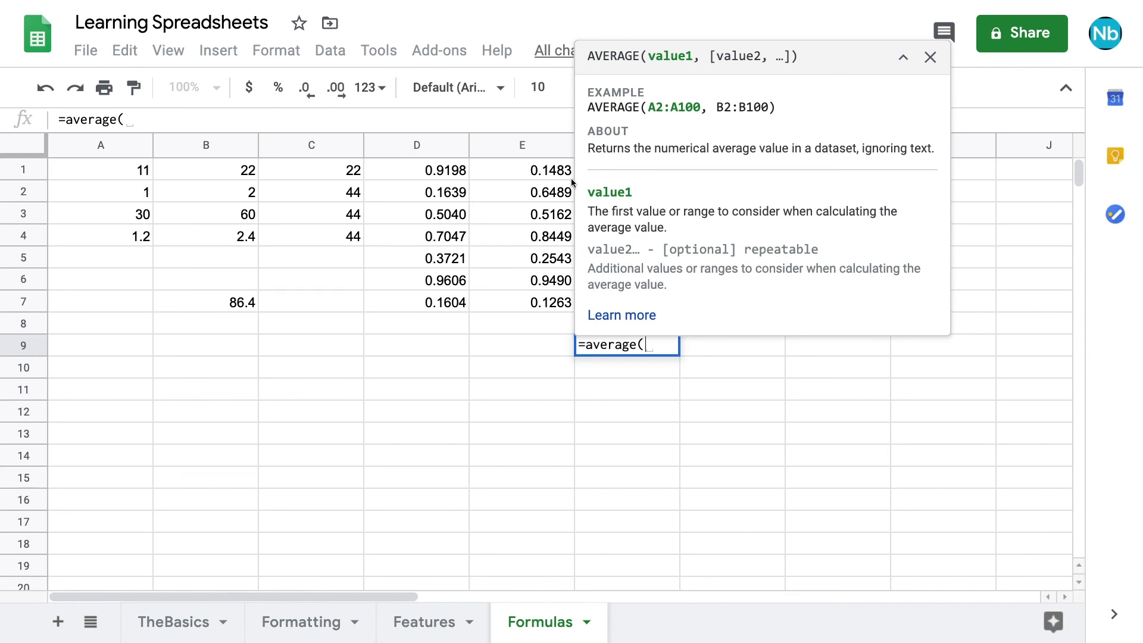
pyautogui.write('F1')
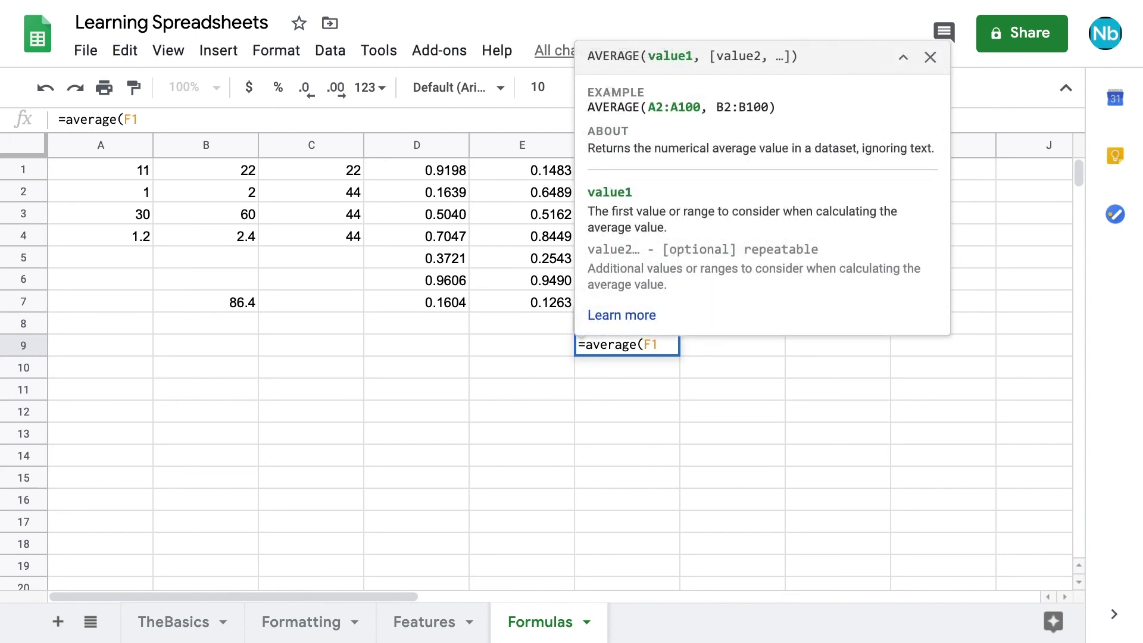
pyautogui.write(':F')
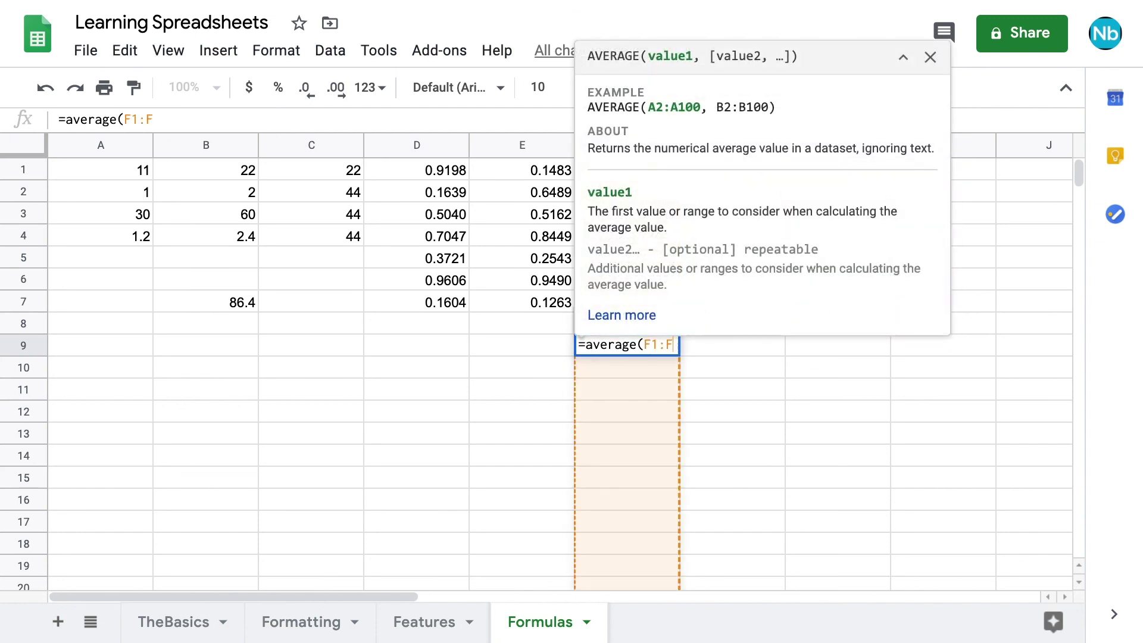
pyautogui.write('7)')
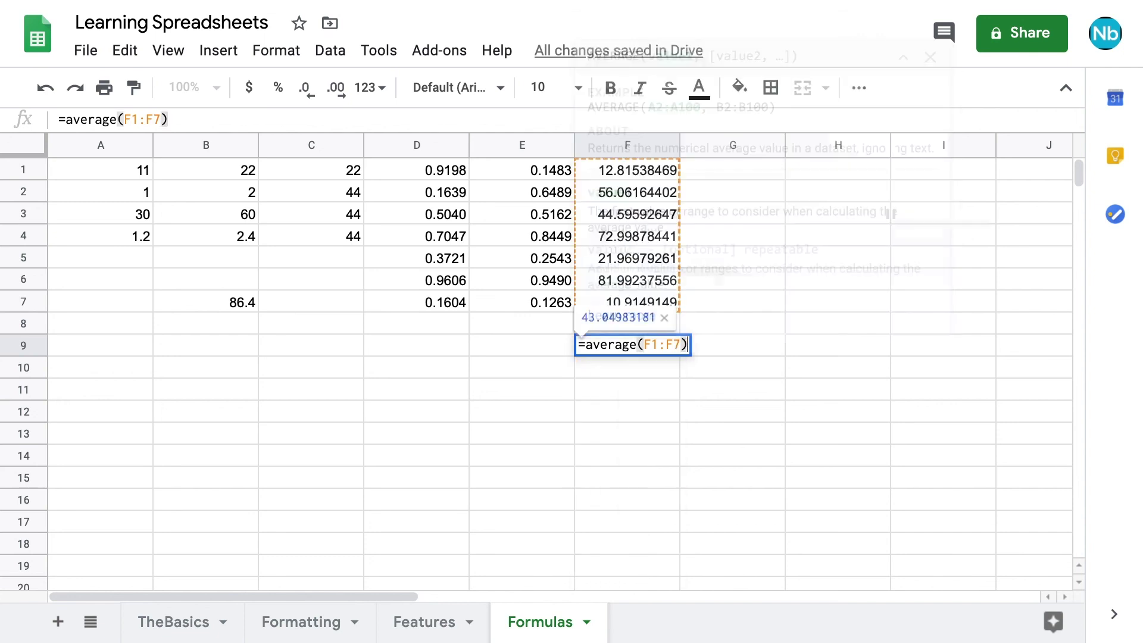
pyautogui.press('Return')
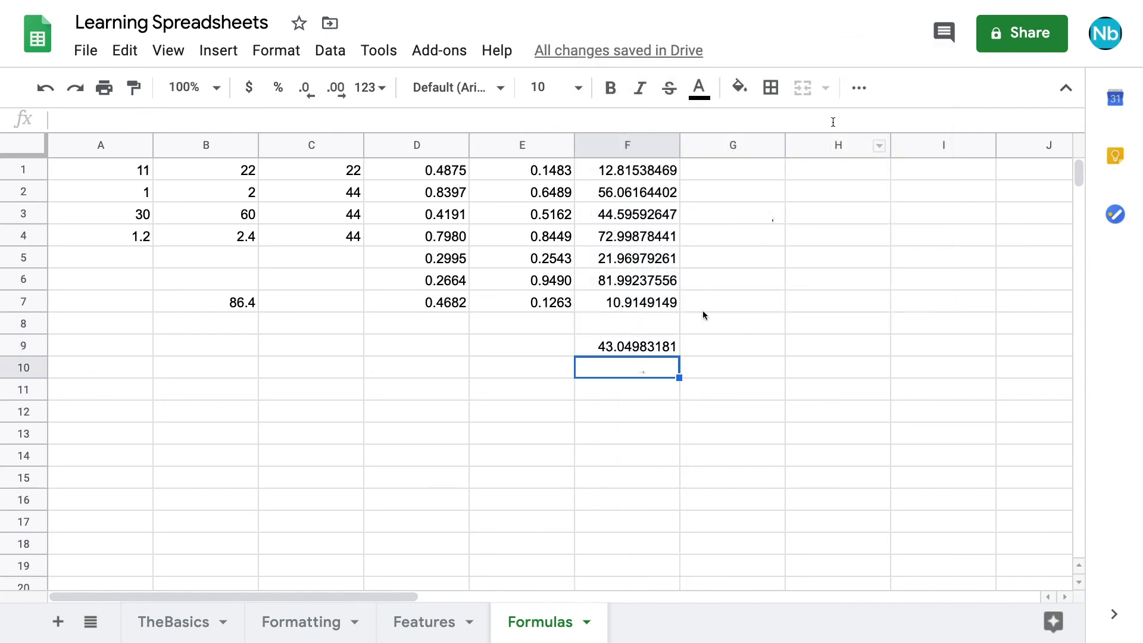
pyautogui.click(860, 88)
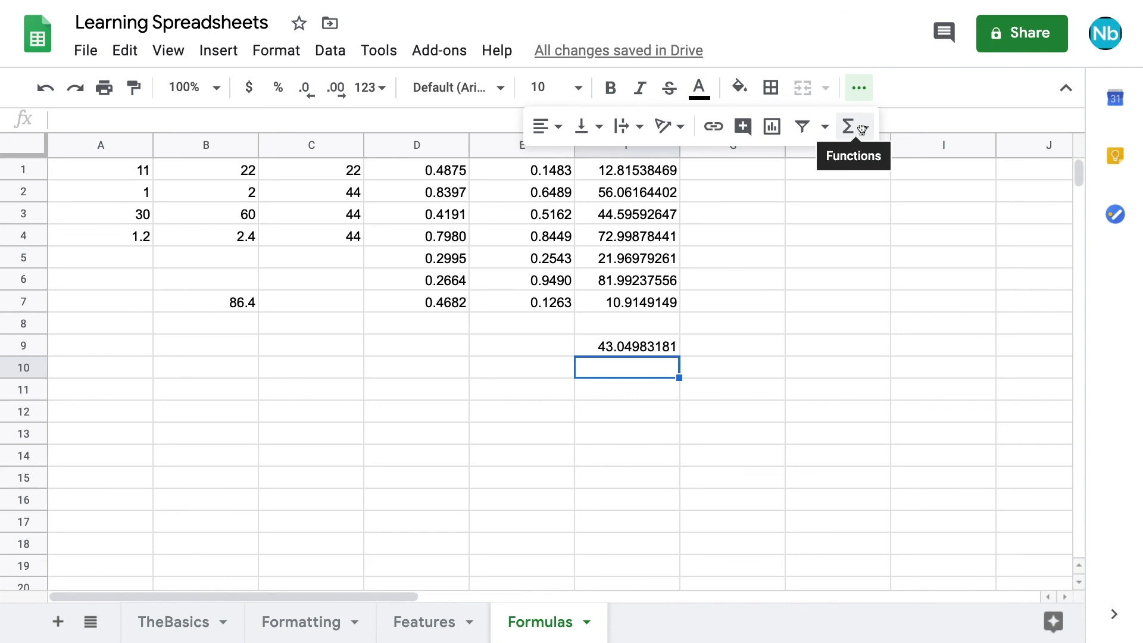
# Insert =MAX(F1:F7) into F10 from the Functions menu, returning 81.99237556.
pyautogui.click(860, 125)
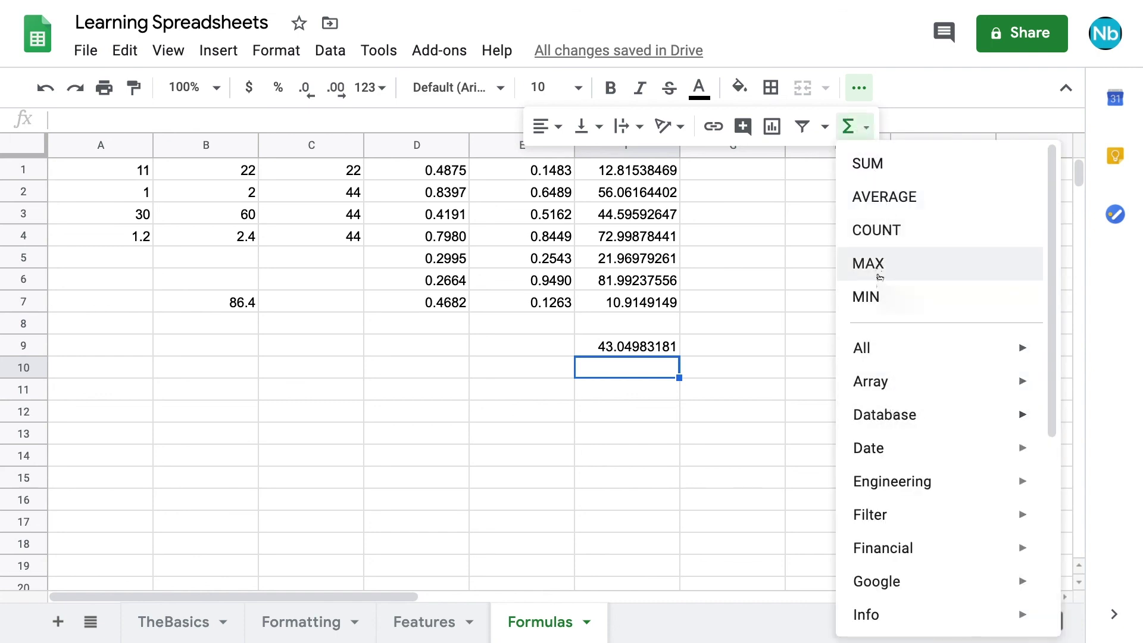
pyautogui.click(874, 264)
pyautogui.write('F1:F')
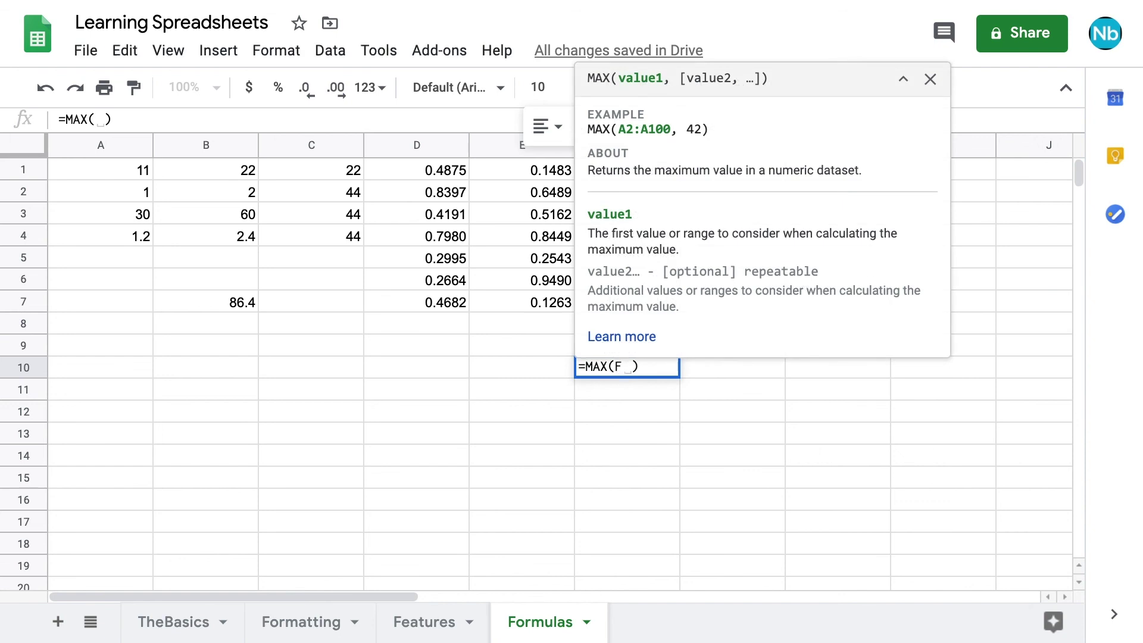
pyautogui.write('7')
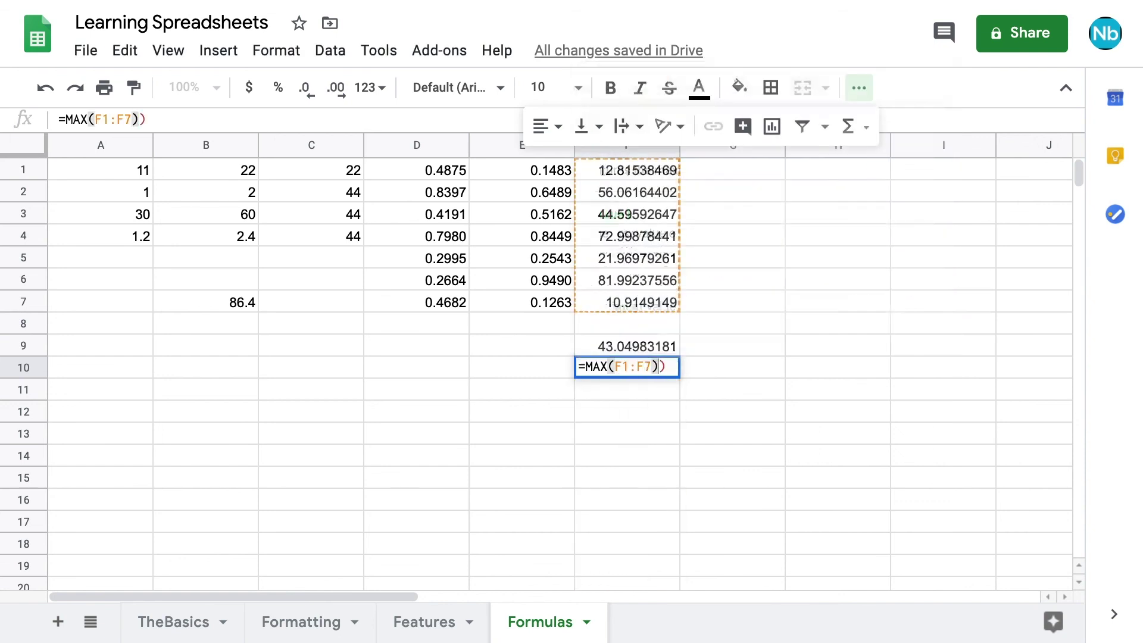
pyautogui.press('Return')
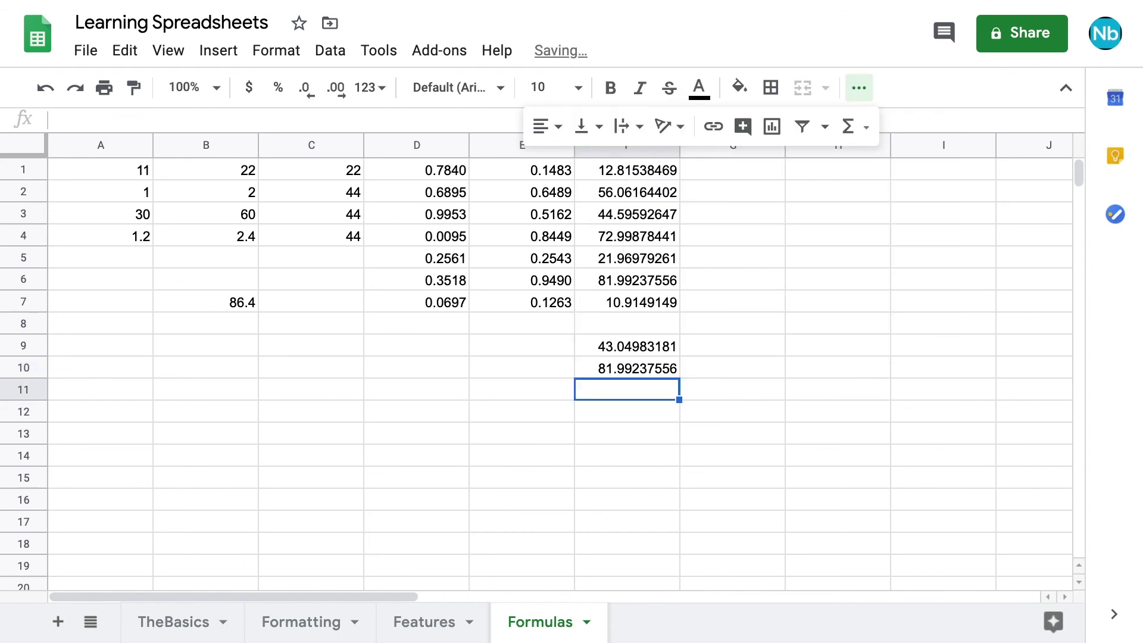
# Browse the Functions menu categories, then close the menu.
pyautogui.click(857, 126)
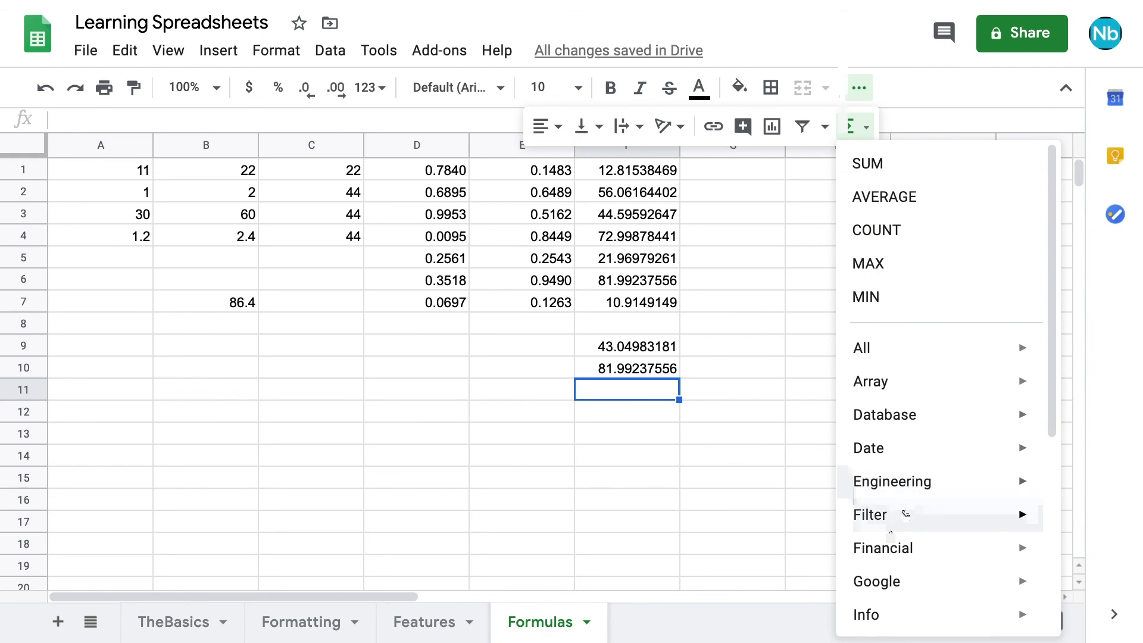
pyautogui.moveTo(903, 522)
pyautogui.scroll(-1, 904, 527)
pyautogui.scroll(-5, 905, 528)
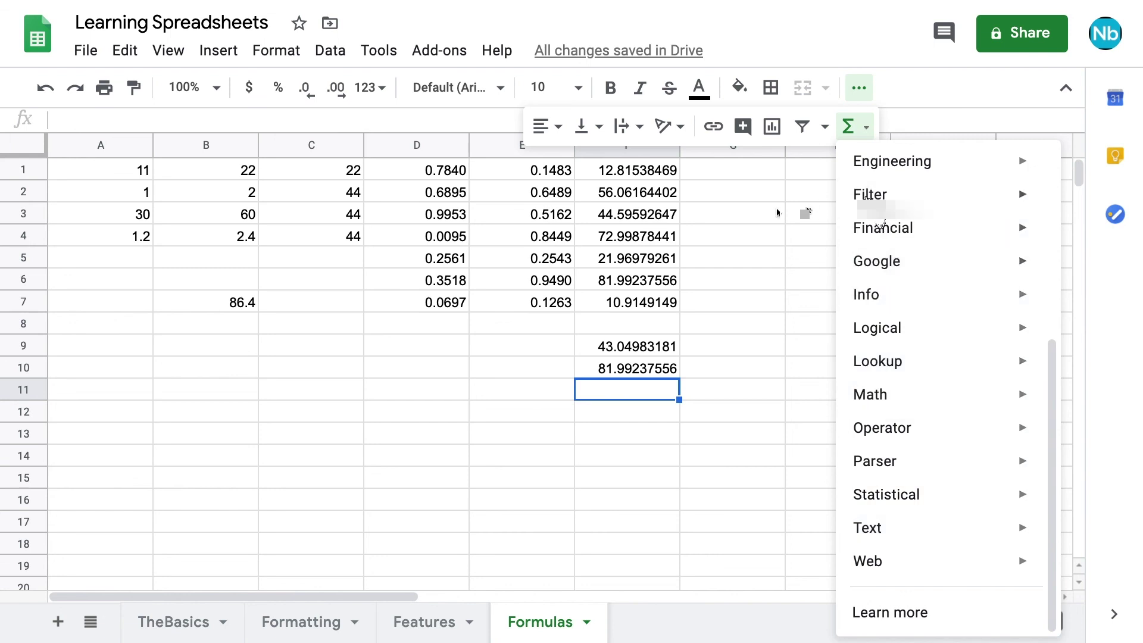
pyautogui.click(777, 212)
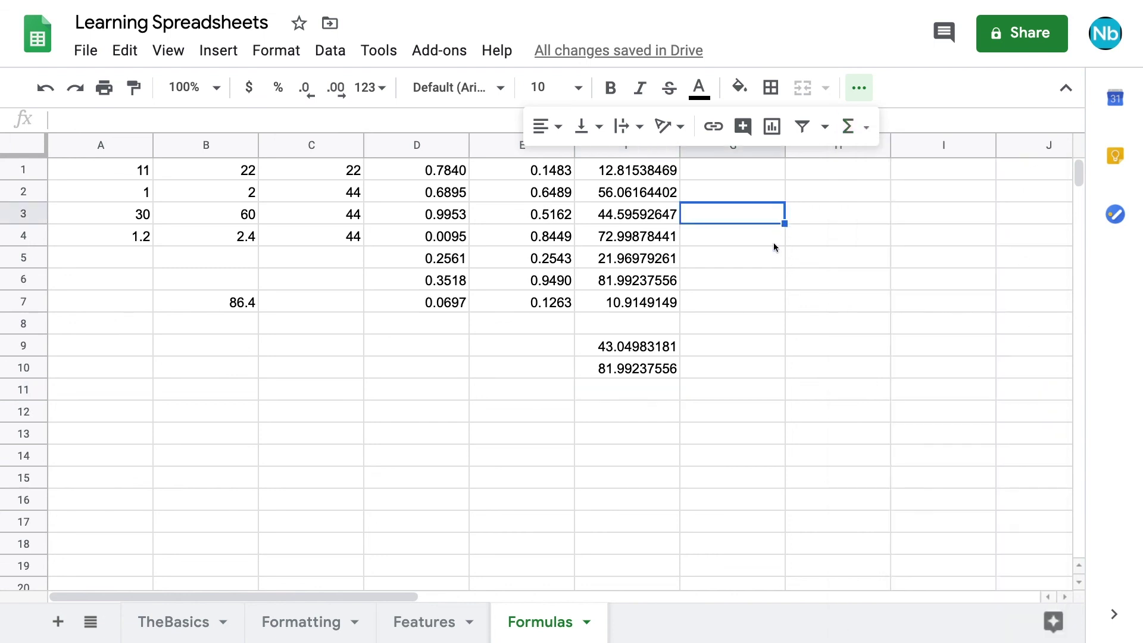